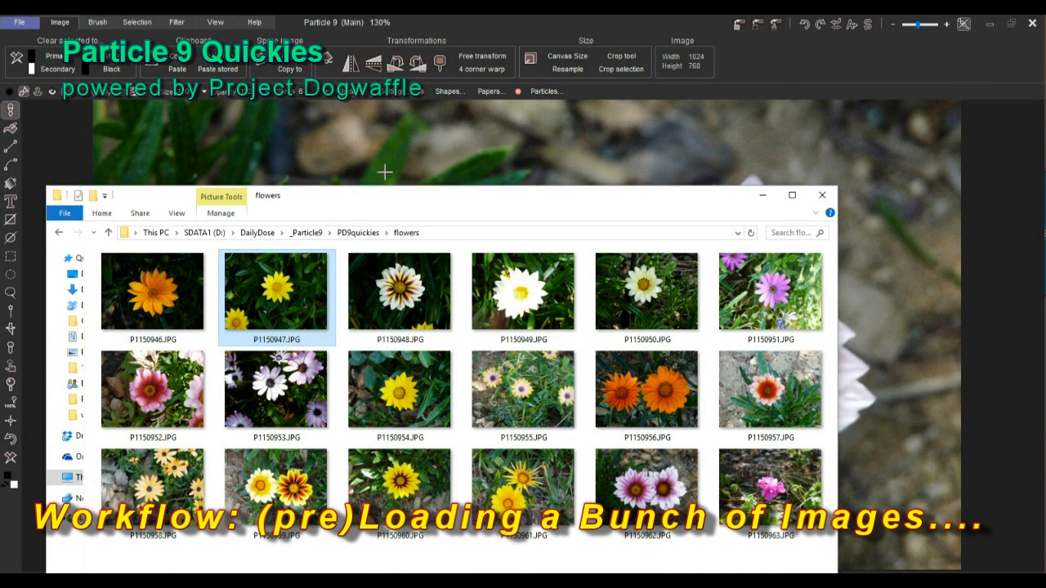
# Reposition the flowers folder window over the canvas and make it narrower.
pyautogui.moveTo(377, 200); pyautogui.dragTo(411, 404)
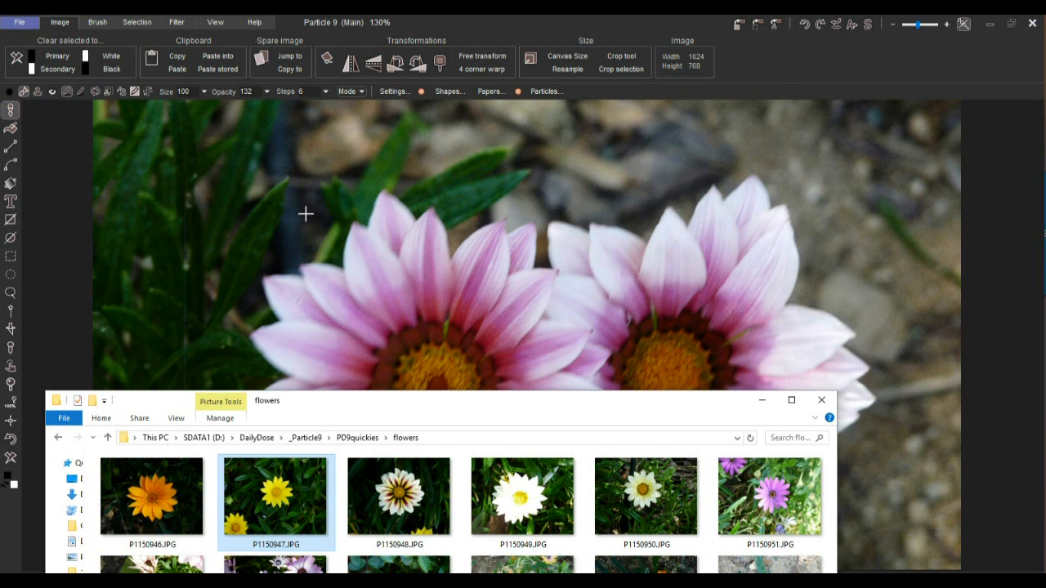
pyautogui.moveTo(435, 406); pyautogui.dragTo(605, 117)
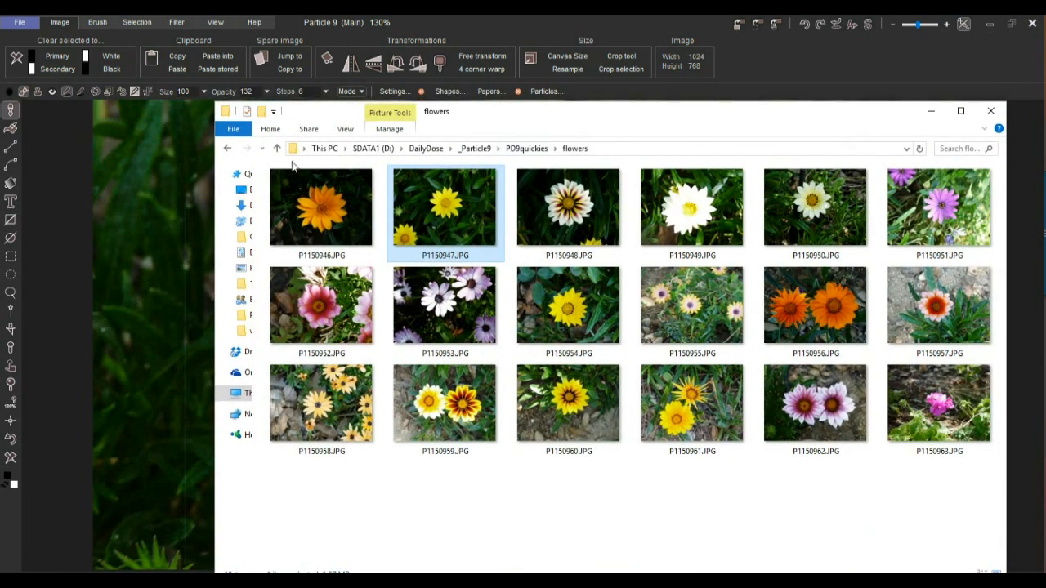
pyautogui.moveTo(215, 255); pyautogui.dragTo(421, 260)
pyautogui.moveTo(759, 114); pyautogui.dragTo(432, 143)
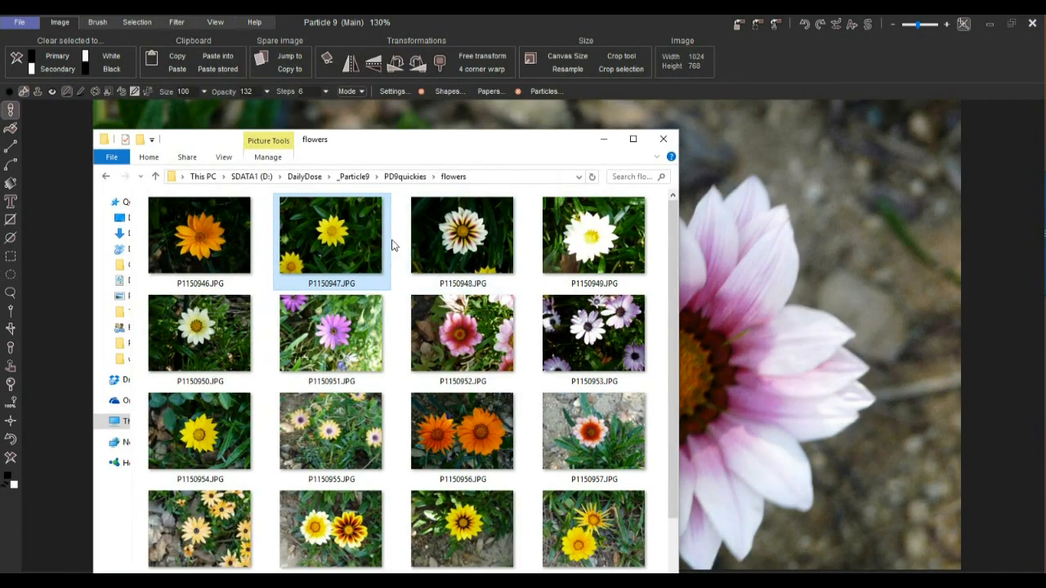
# Reduce the thumbnail size in the flowers folder and move its window aside to uncover more of the canvas.
pyautogui.keyDown('ctrl'); pyautogui.scroll(-2, 406, 250); pyautogui.keyUp('ctrl')
pyautogui.keyDown('ctrl'); pyautogui.scroll(1, 406, 249); pyautogui.keyUp('ctrl')
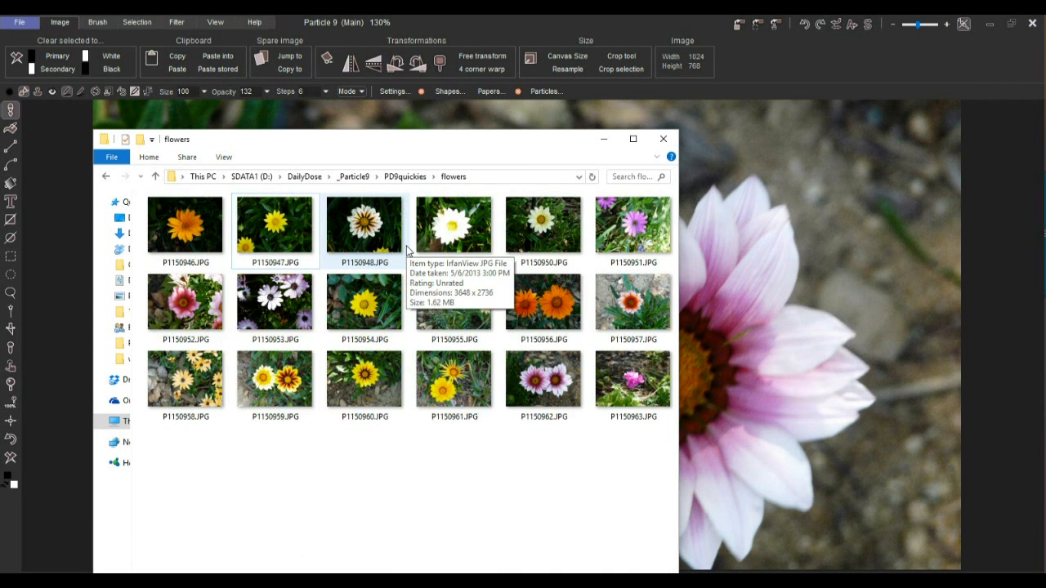
pyautogui.keyDown('ctrl'); pyautogui.scroll(1, 407, 250); pyautogui.keyUp('ctrl')
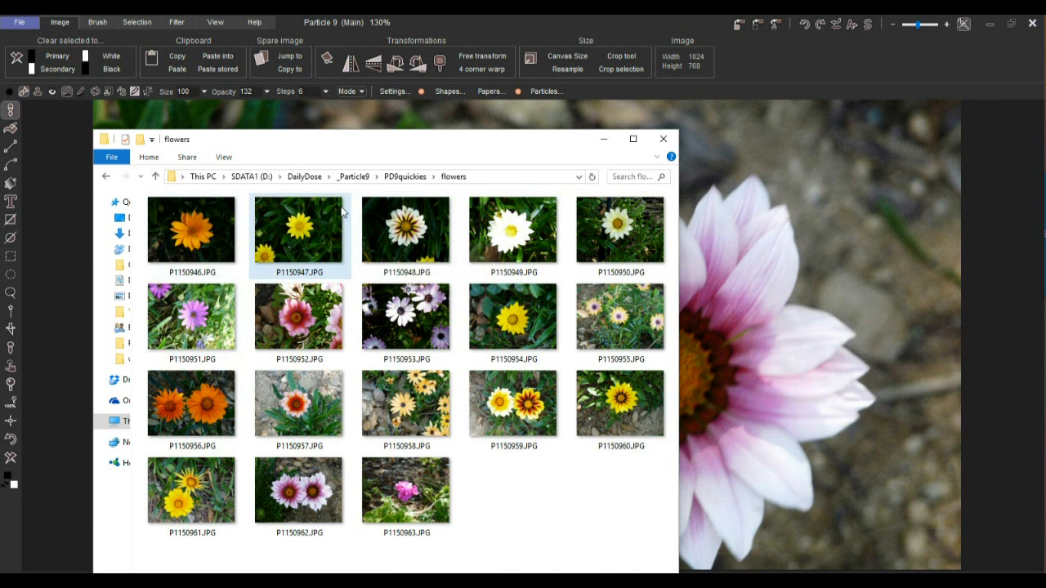
pyautogui.moveTo(277, 139); pyautogui.dragTo(723, 134)
# Paint loose white freehand strokes across the two pink flowers on the canvas.
pyautogui.click(285, 272)
pyautogui.moveTo(285, 272)
pyautogui.mouseDown()
pyautogui.moveTo(372, 268)
pyautogui.moveTo(607, 460)
pyautogui.moveTo(582, 196)
pyautogui.moveTo(415, 297)
pyautogui.mouseUp()
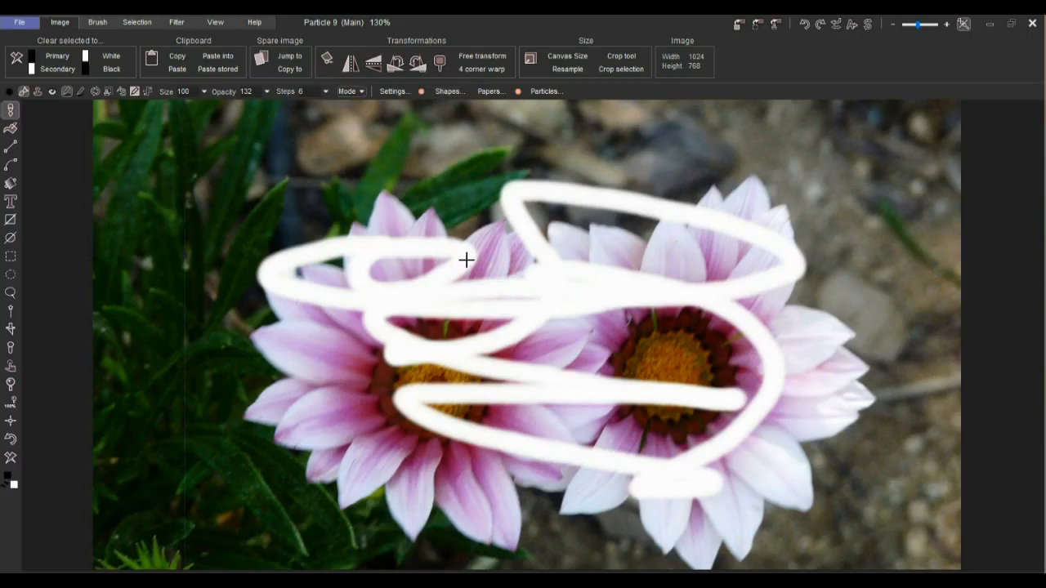
# Switch to the flowers folder window and open P1150946.JPG in IrfanView.
pyautogui.hotkey('alt', 'Tab')
pyautogui.hotkey('alt', 'Tab')
pyautogui.hotkey('alt', 'Tab')
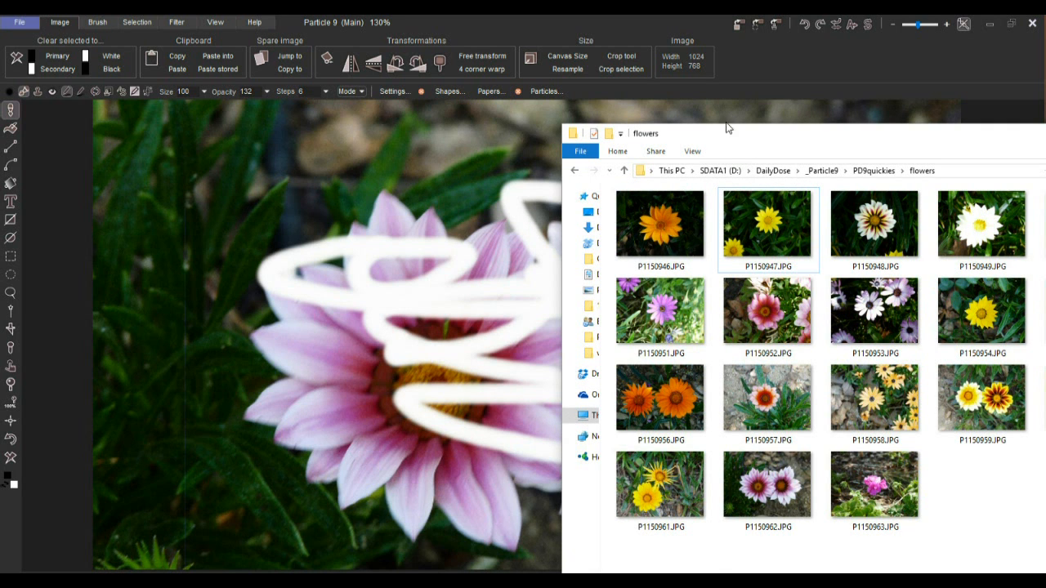
pyautogui.moveTo(728, 129); pyautogui.dragTo(749, 106)
pyautogui.moveTo(693, 194); pyautogui.dragTo(656, 229)
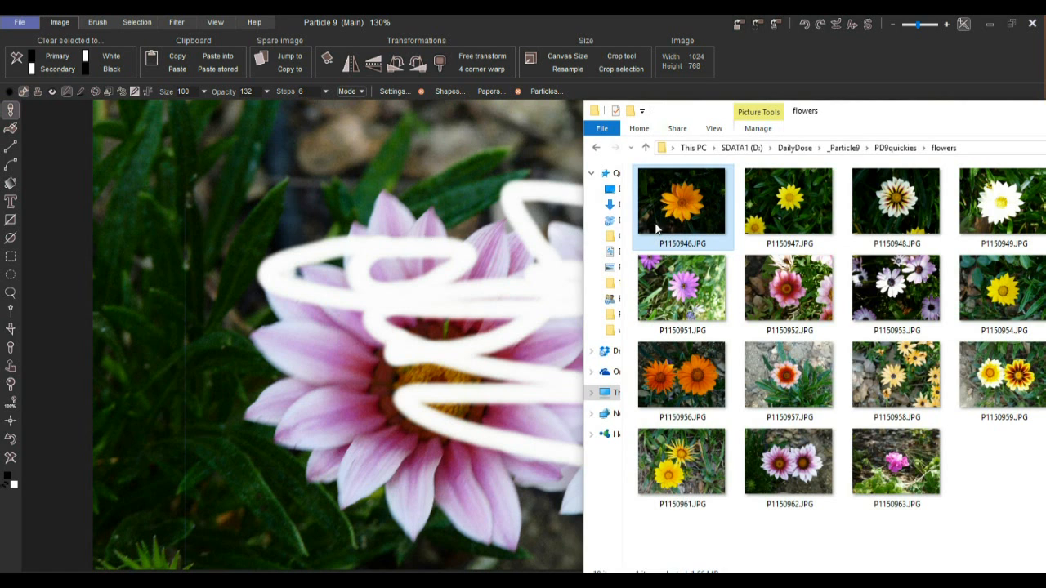
pyautogui.click(786, 201)
pyautogui.doubleClick(668, 200)
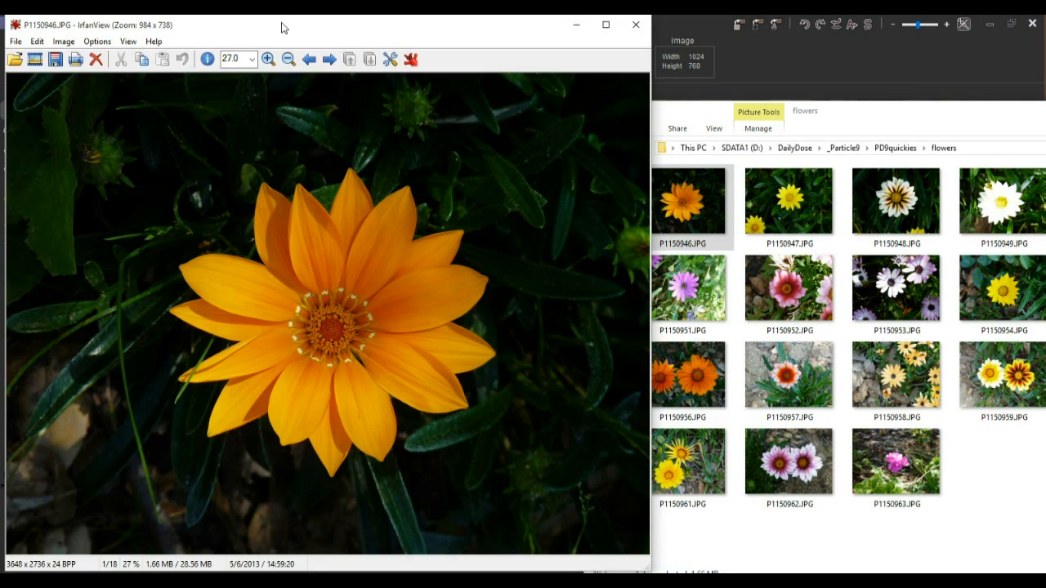
# Copy the orange flower image from IrfanView, switch to Particle 9 and paste it into the existing image.
pyautogui.moveTo(282, 28); pyautogui.dragTo(543, 36)
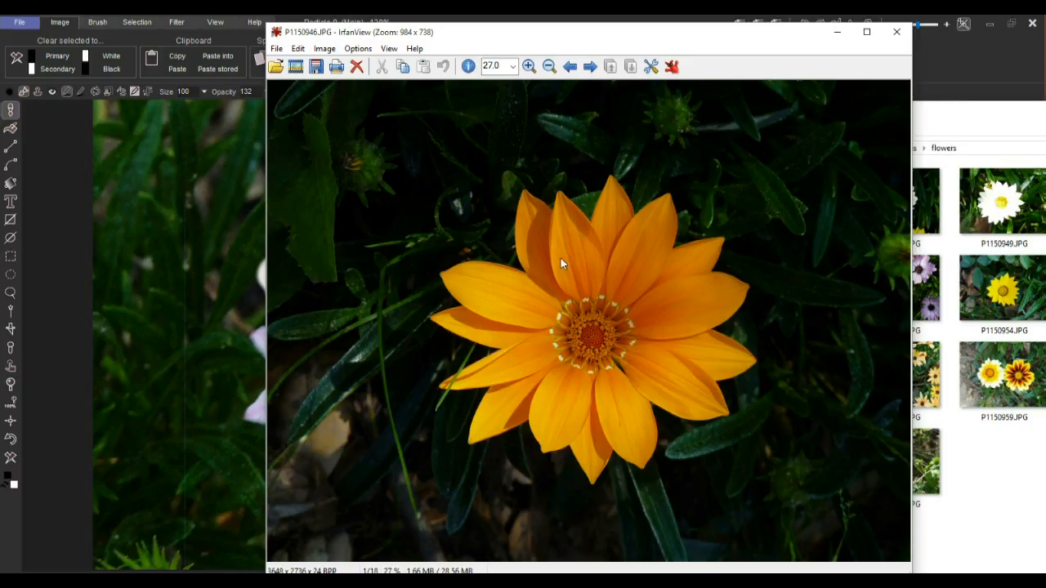
pyautogui.hotkey('ctrl', 'c')
pyautogui.click(161, 286)
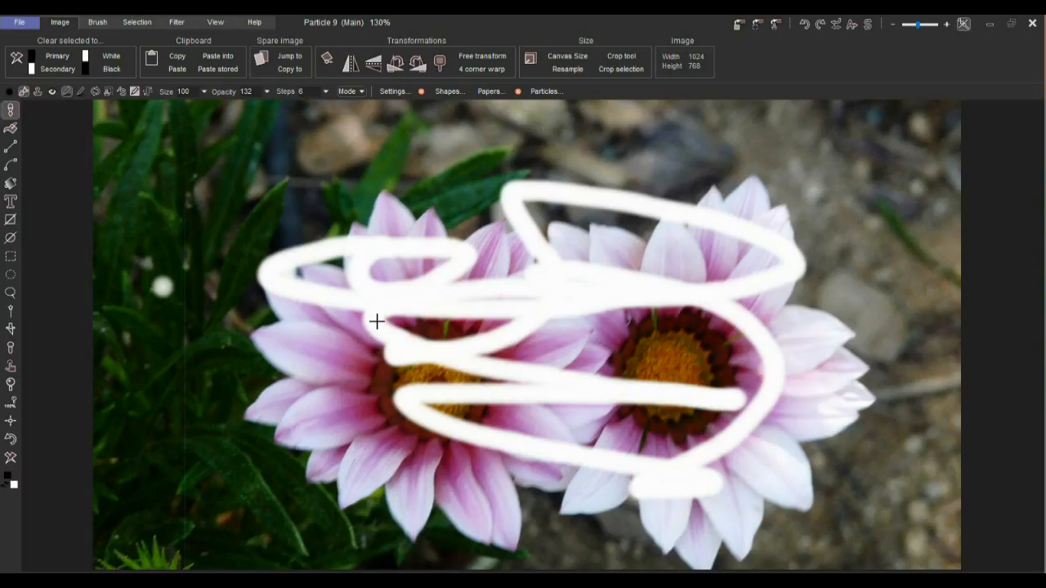
pyautogui.hotkey('ctrl', 'v')
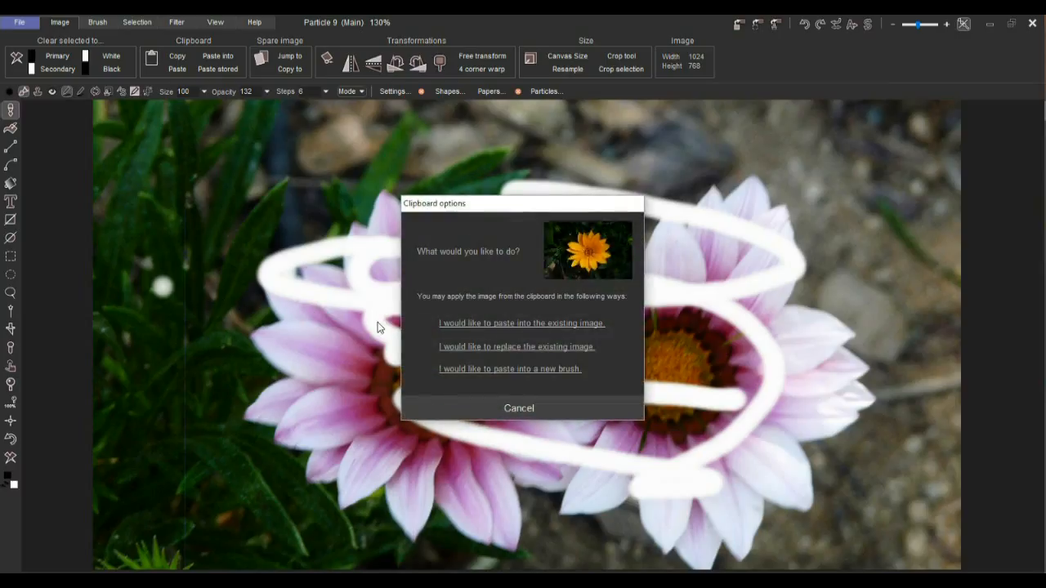
pyautogui.click(469, 325)
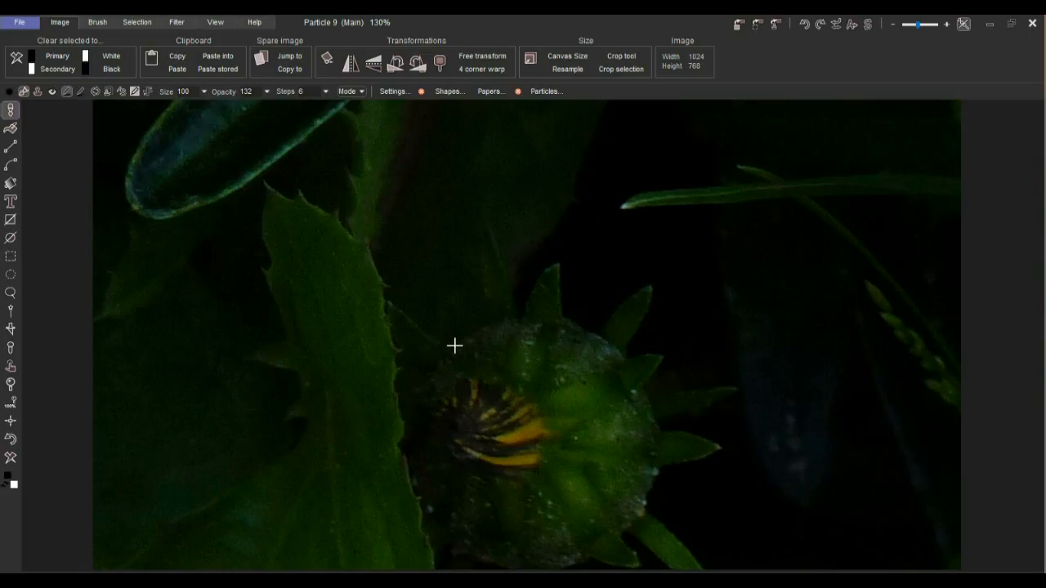
# Paste the copied flower again, replacing the existing image, and fit the whole picture in view.
pyautogui.hotkey('ctrl', 'v')
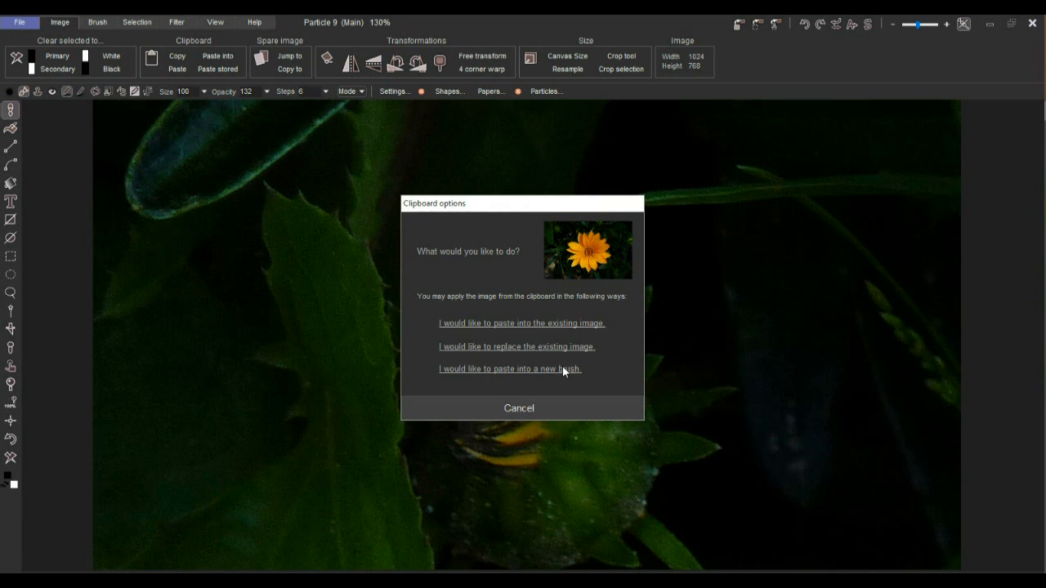
pyautogui.click(473, 347)
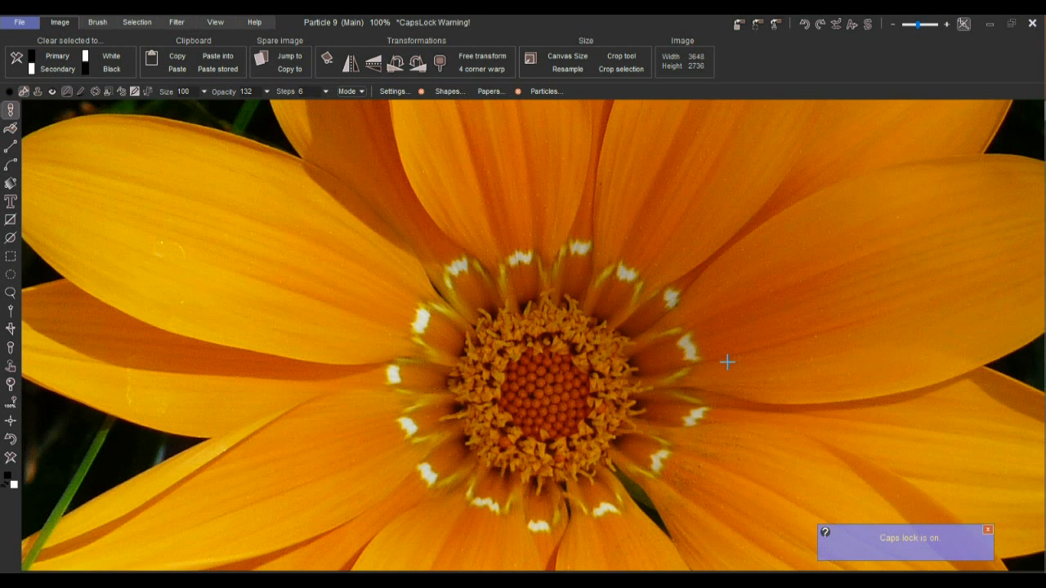
pyautogui.scroll(-6, 728, 362)
pyautogui.scroll(2, 727, 362)
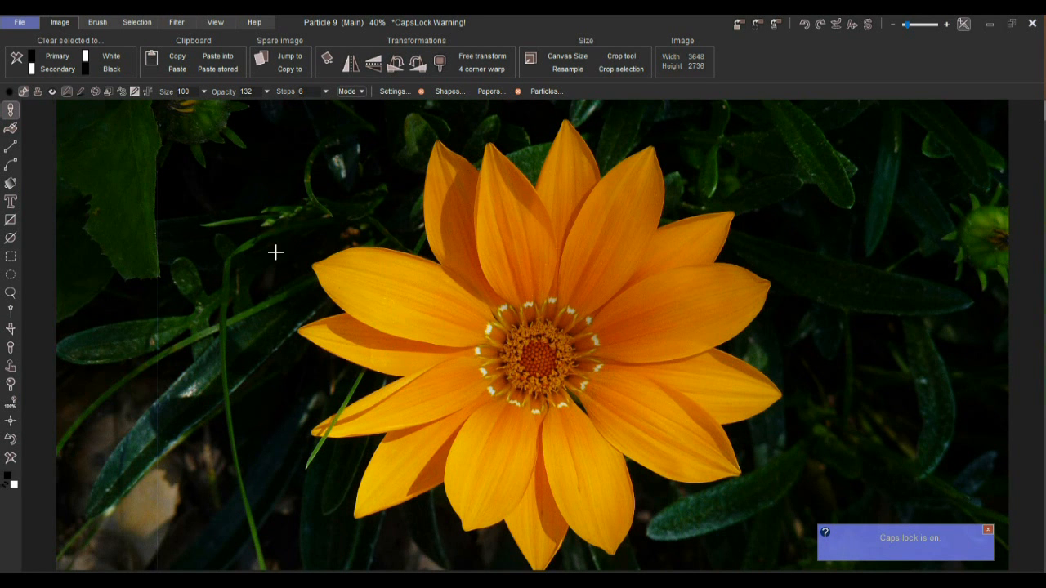
pyautogui.scroll(-2, 220, 209)
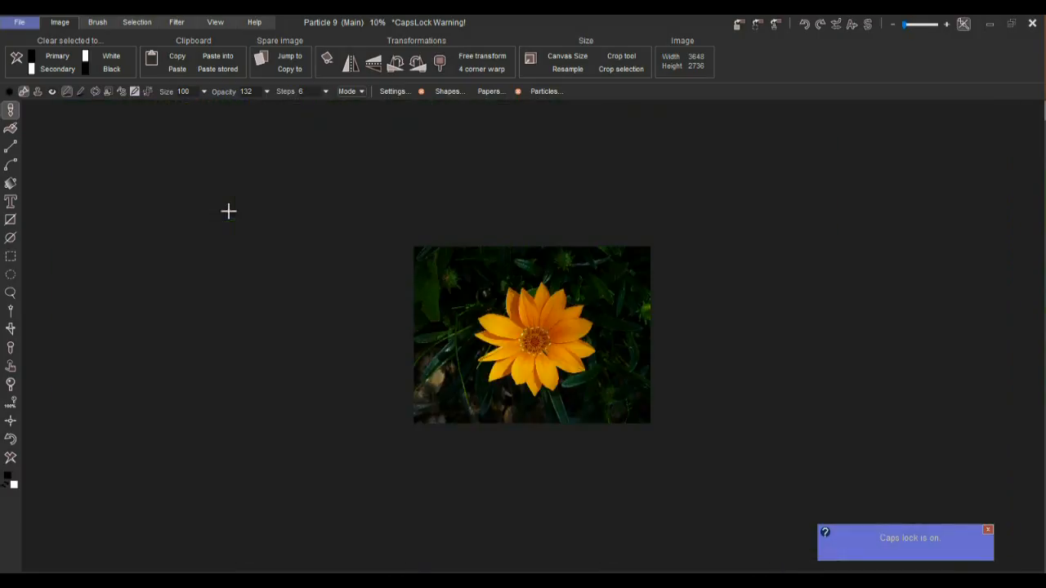
pyautogui.scroll(1, 460, 296)
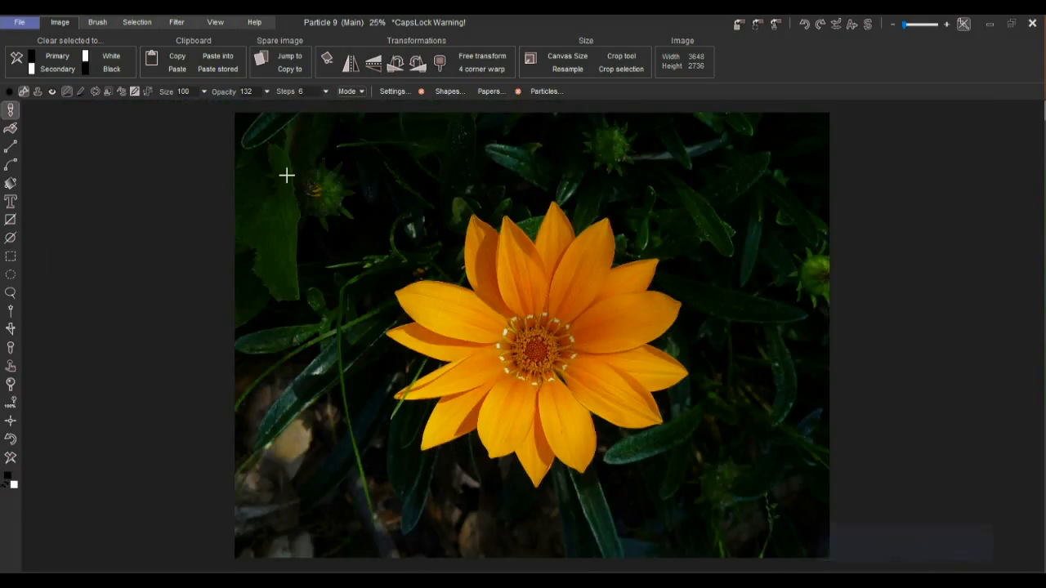
pyautogui.scroll(1, 365, 337)
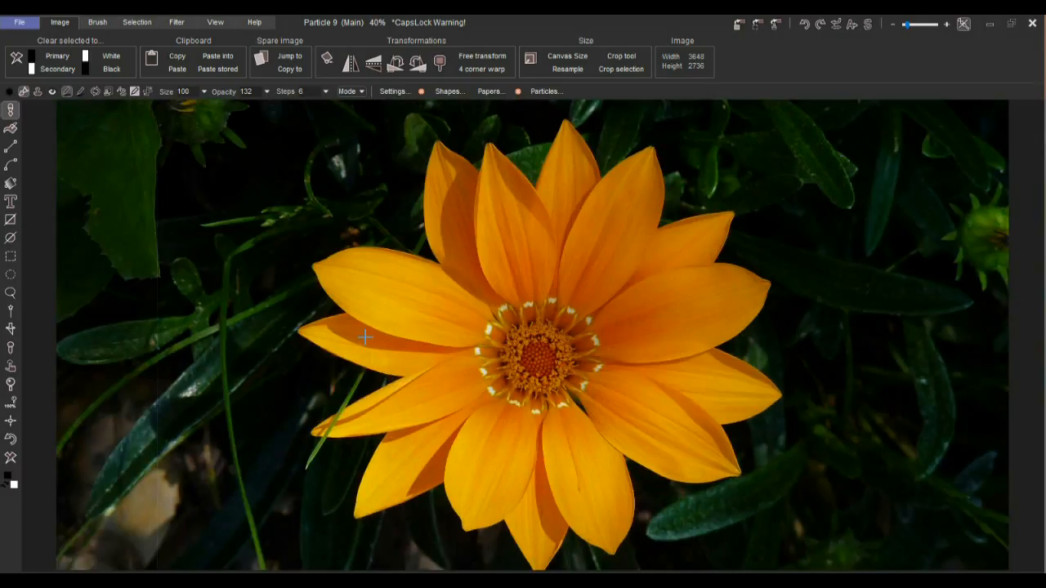
# Paste the copied flower into a new brush and paint over the canvas with it.
pyautogui.hotkey('alt', 'Tab')
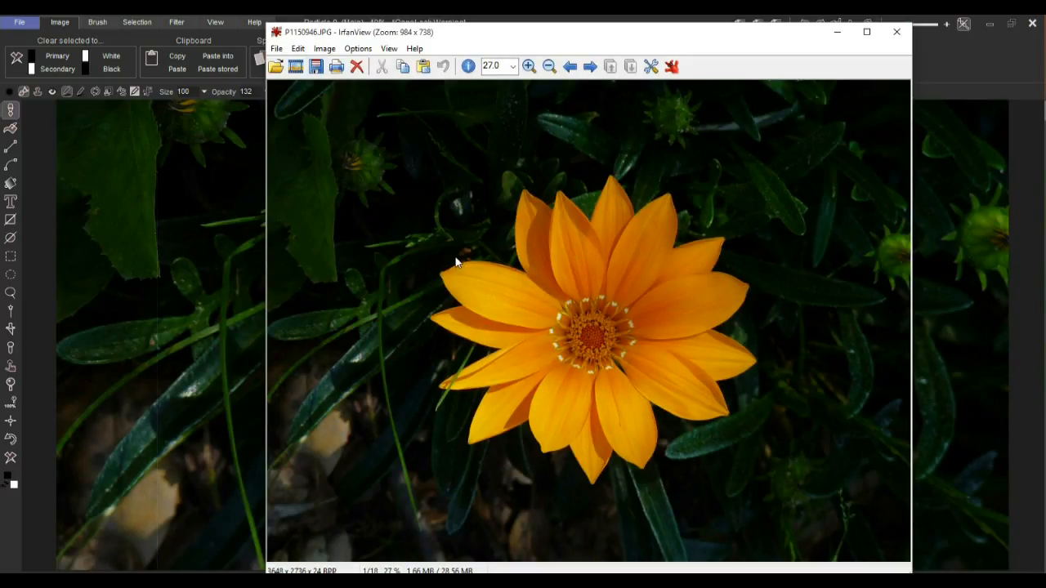
pyautogui.hotkey('alt', 'Tab')
pyautogui.hotkey('ctrl', 'v')
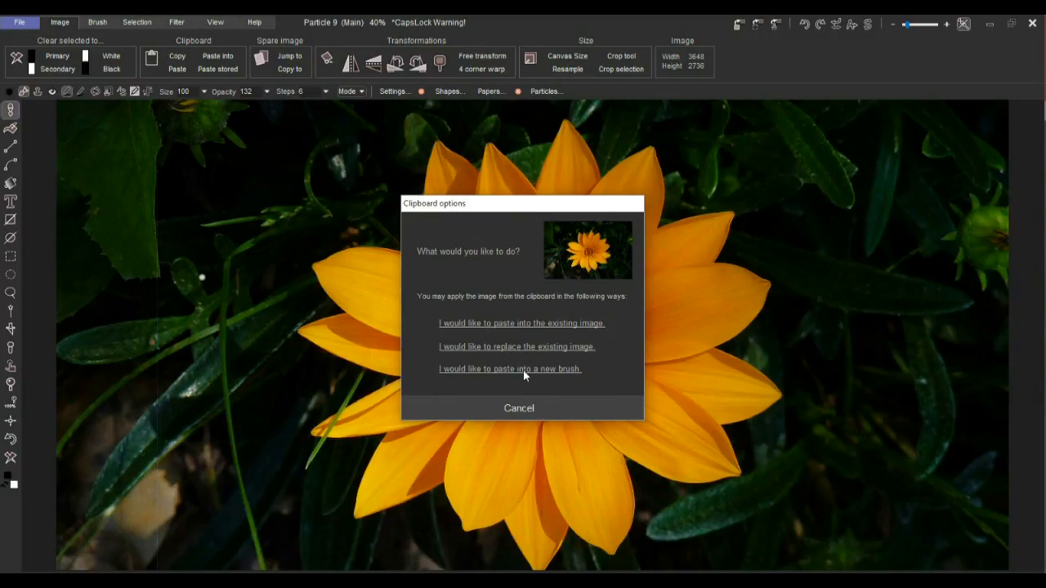
pyautogui.click(523, 370)
pyautogui.moveTo(541, 265)
pyautogui.mouseDown()
pyautogui.moveTo(601, 353)
pyautogui.moveTo(453, 372)
pyautogui.moveTo(442, 336)
pyautogui.mouseUp()
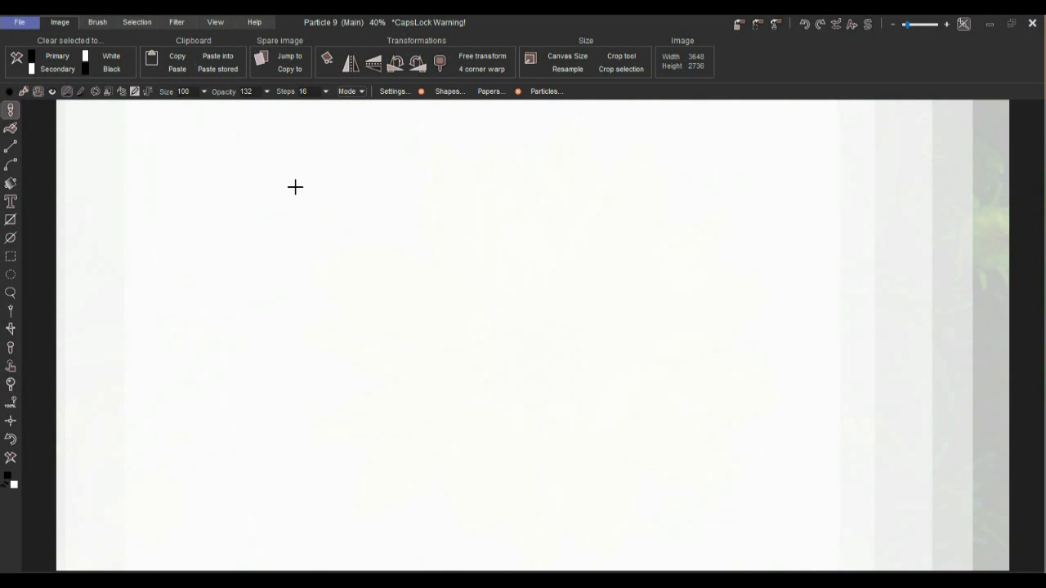
pyautogui.scroll(-2, 425, 256)
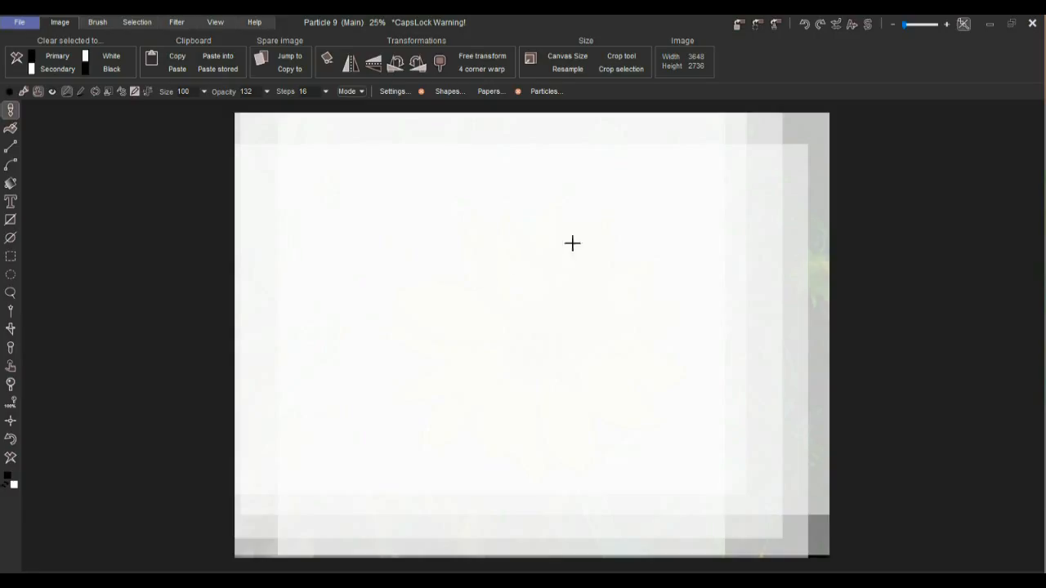
pyautogui.moveTo(397, 273)
pyautogui.mouseDown()
pyautogui.moveTo(420, 302)
pyautogui.moveTo(720, 289)
pyautogui.moveTo(668, 449)
pyautogui.moveTo(462, 316)
pyautogui.mouseUp()
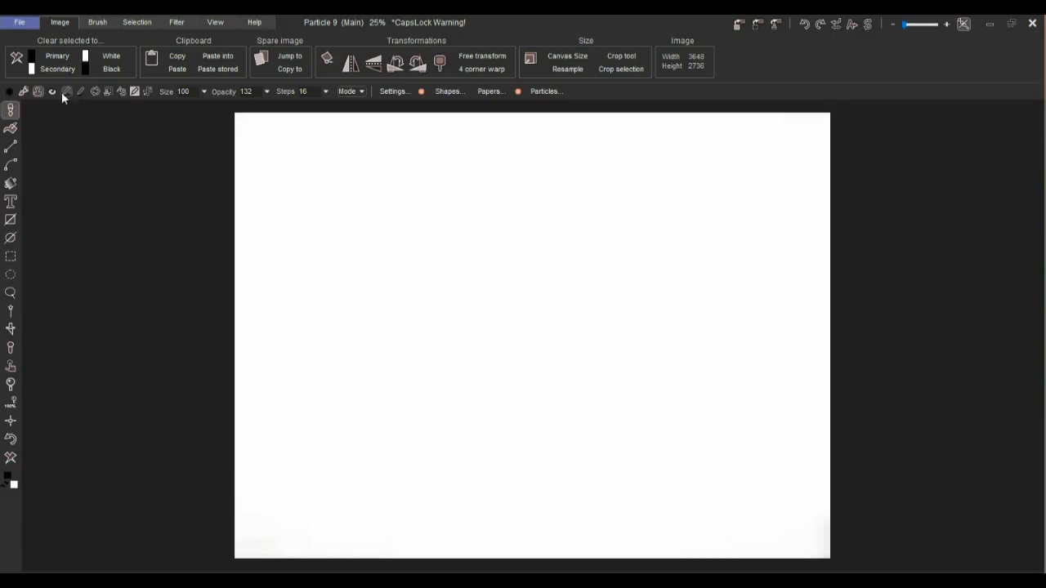
pyautogui.click(52, 91)
pyautogui.scroll(-1, 222, 84)
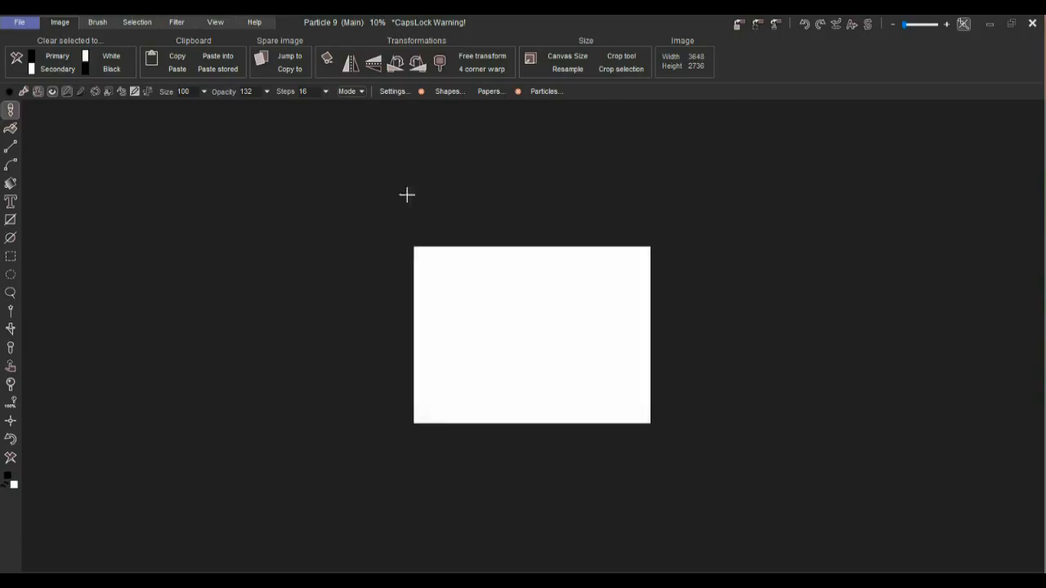
pyautogui.scroll(1, 522, 365)
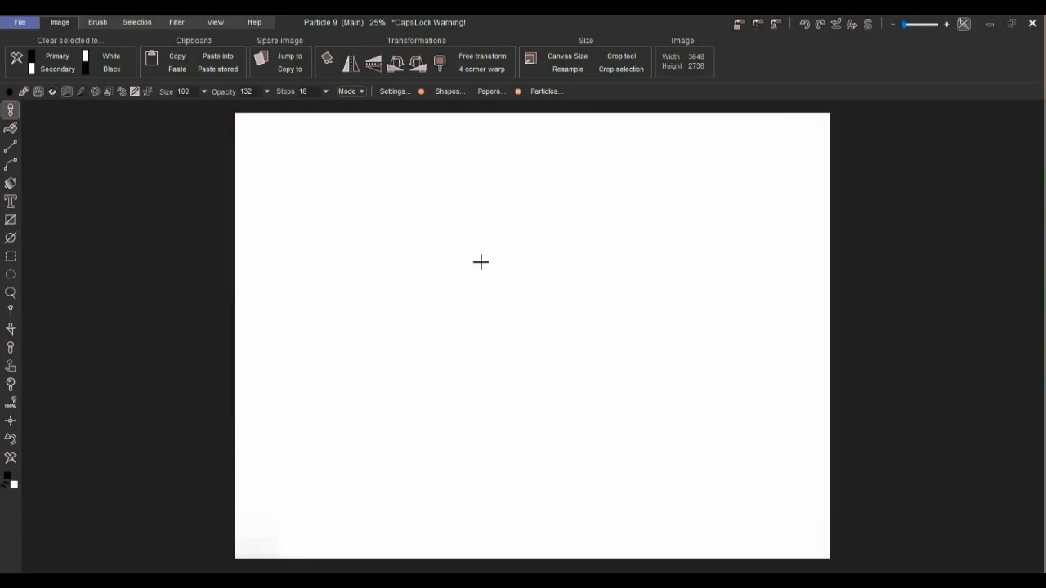
# Switch to IrfanView and close its P1150946.JPG window.
pyautogui.hotkey('alt', 'Tab')
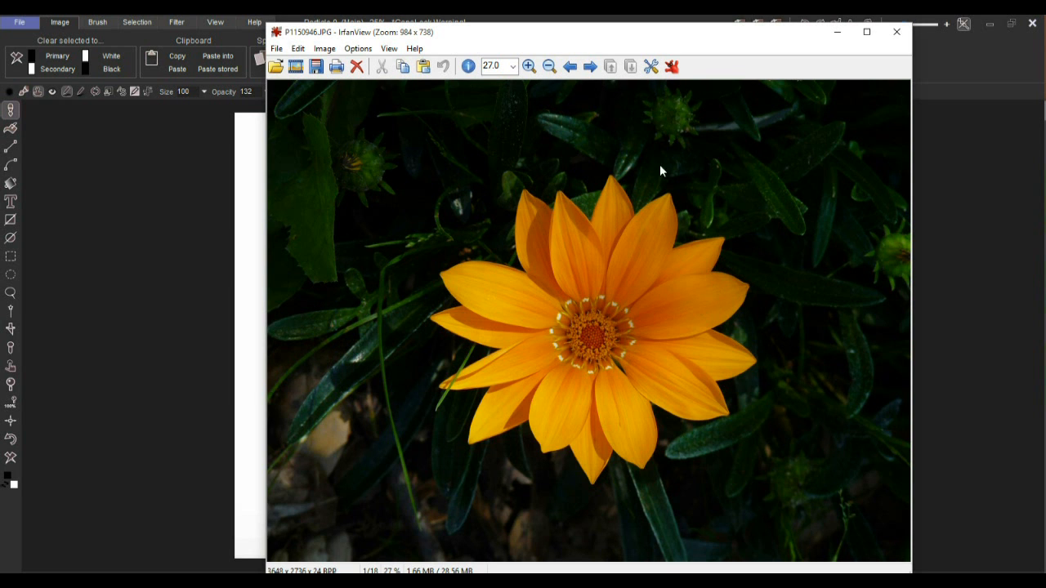
pyautogui.moveTo(614, 35); pyautogui.dragTo(719, 37)
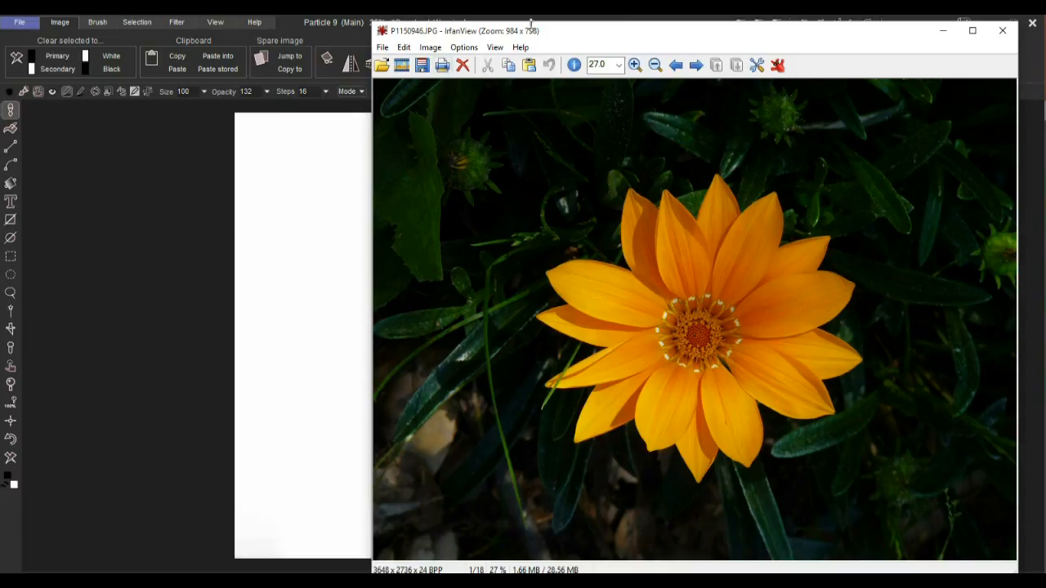
pyautogui.click(1002, 33)
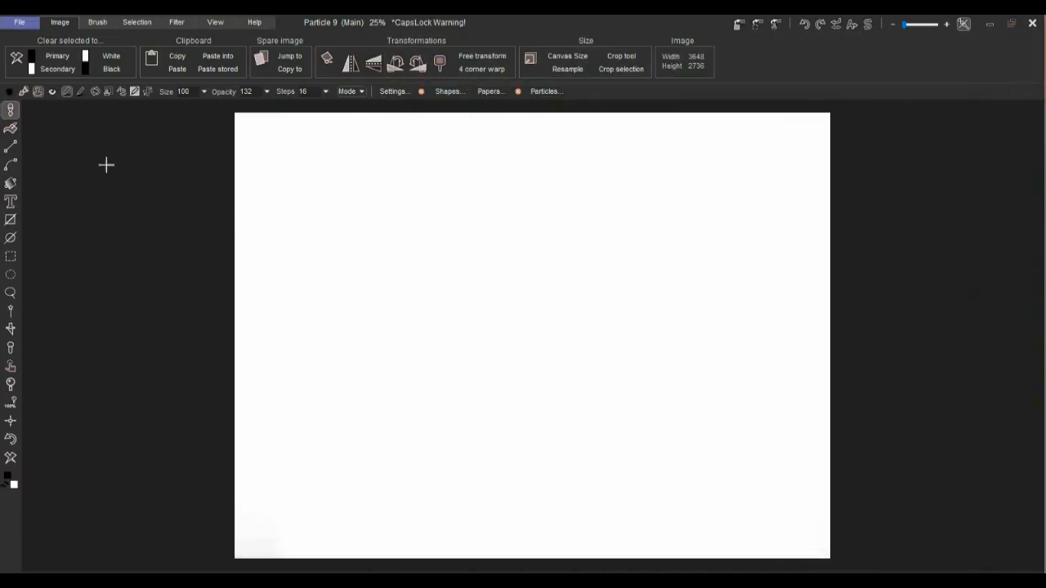
# Load the Flowery brush from the organic effects presets.
pyautogui.click(12, 114)
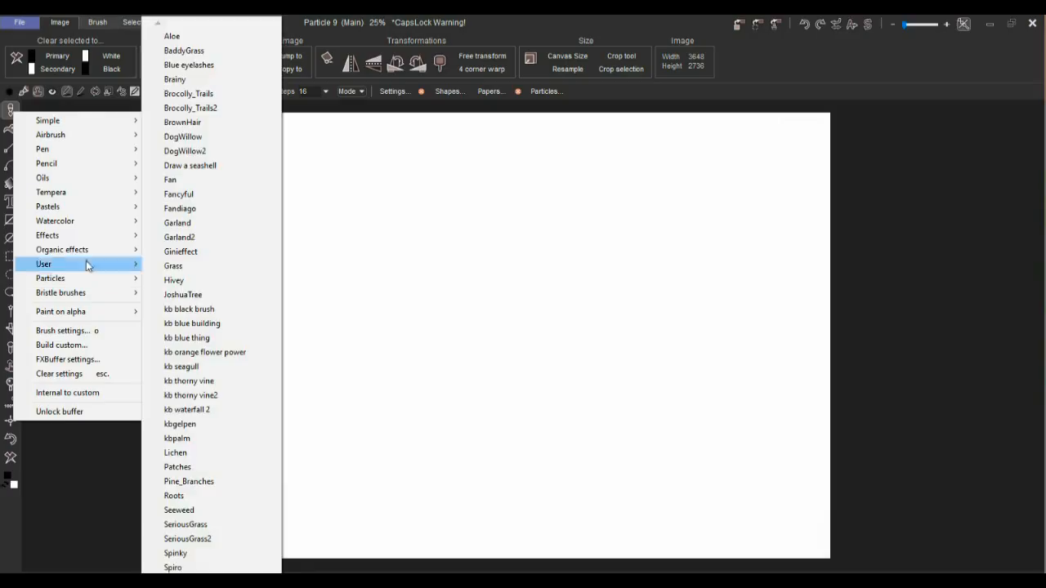
pyautogui.moveTo(78, 250)
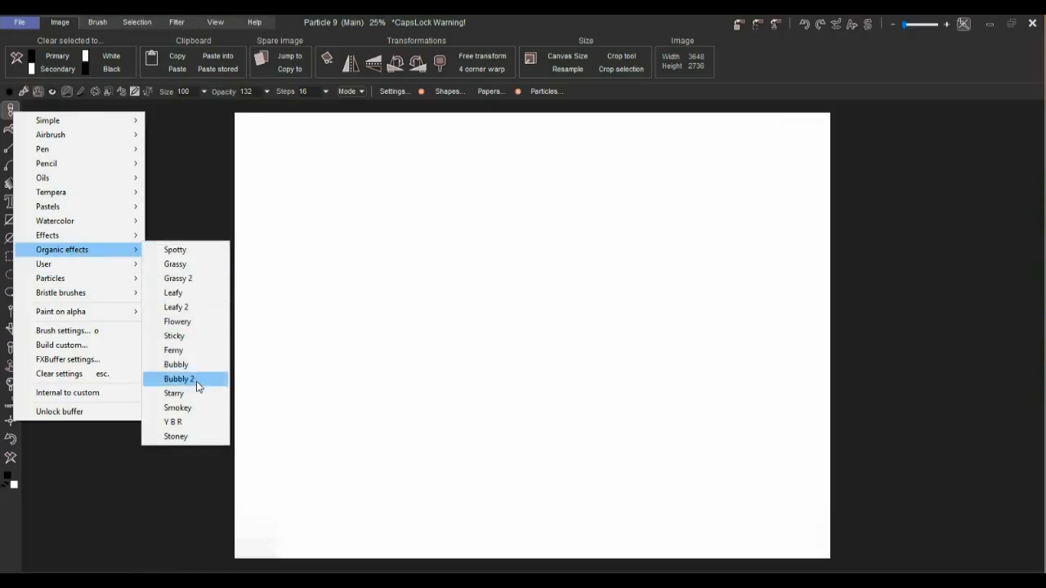
pyautogui.click(190, 321)
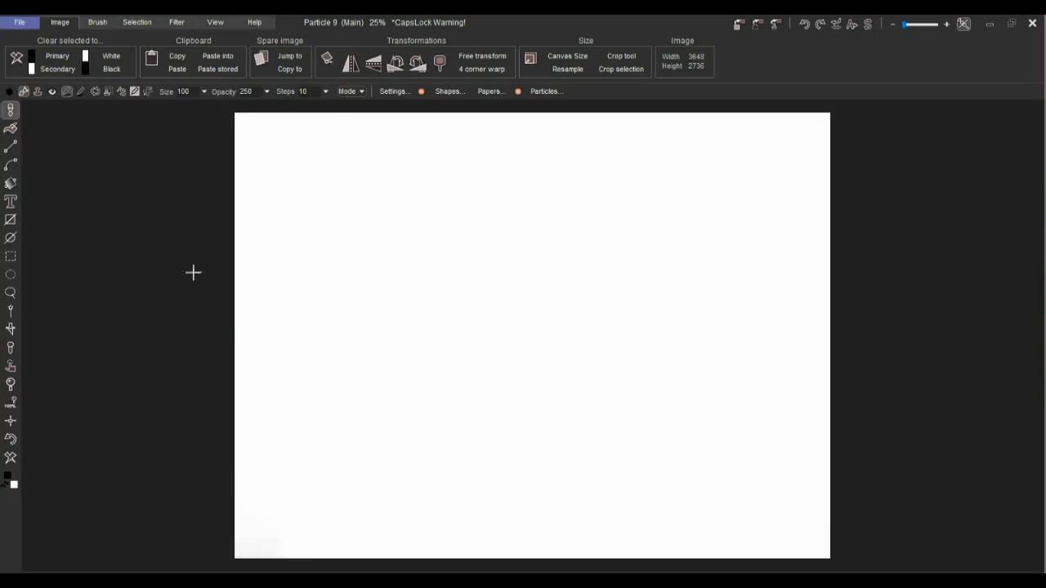
# Close the current document and create a new white 960 x 540 - QHD image.
pyautogui.click(19, 22)
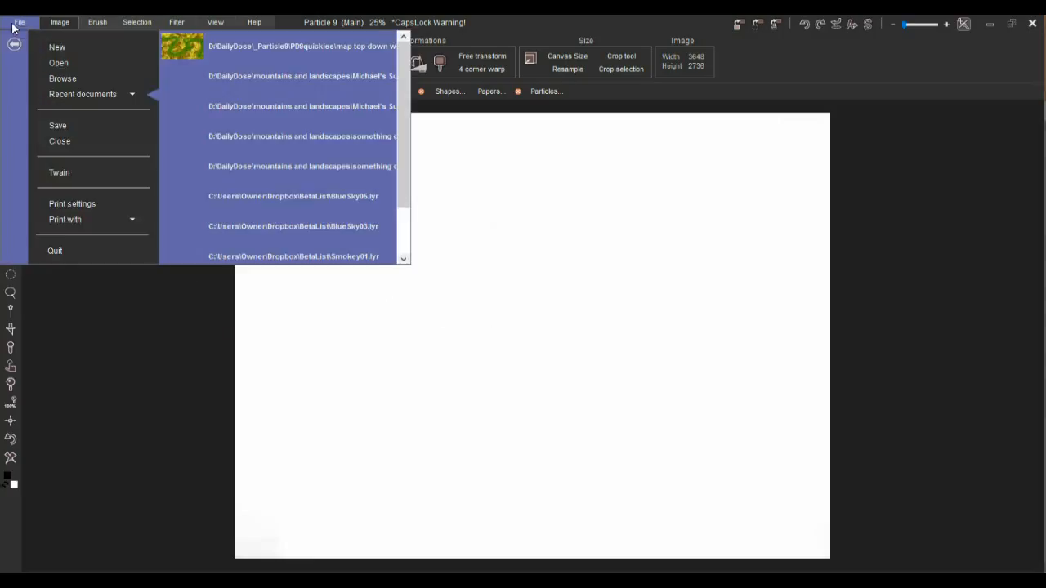
pyautogui.click(52, 42)
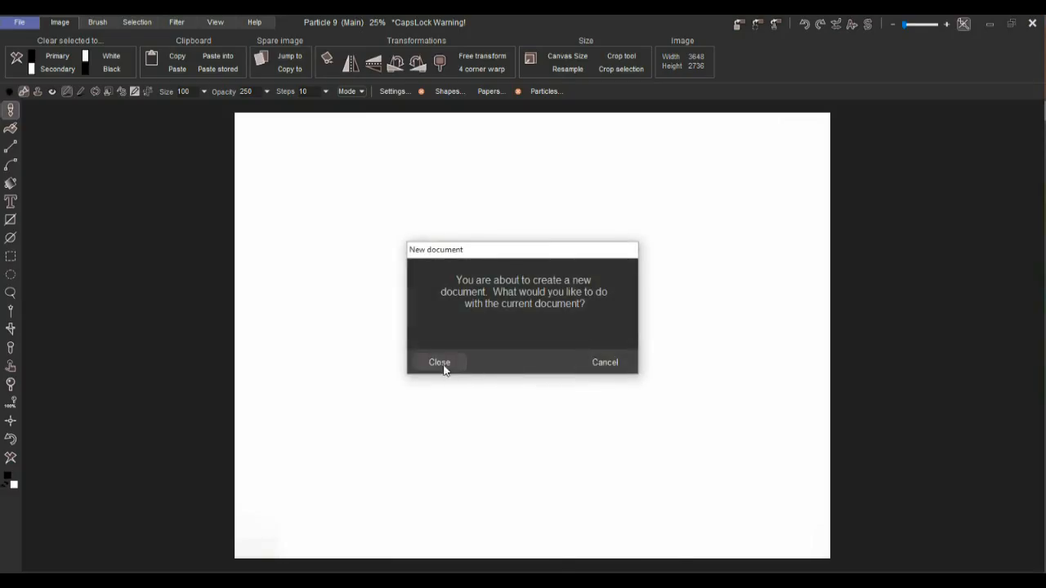
pyautogui.click(441, 364)
pyautogui.click(523, 412)
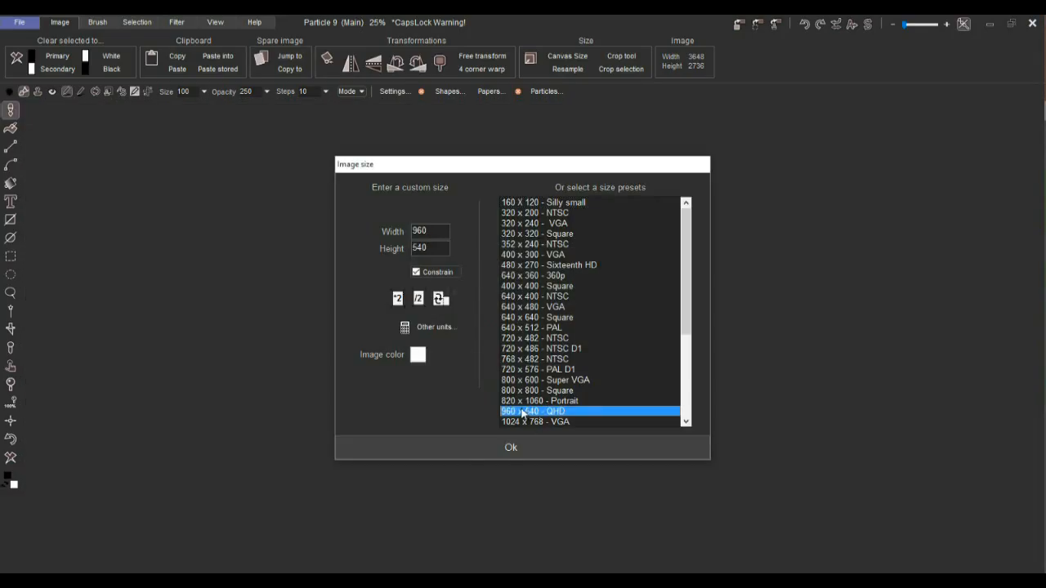
pyautogui.click(510, 443)
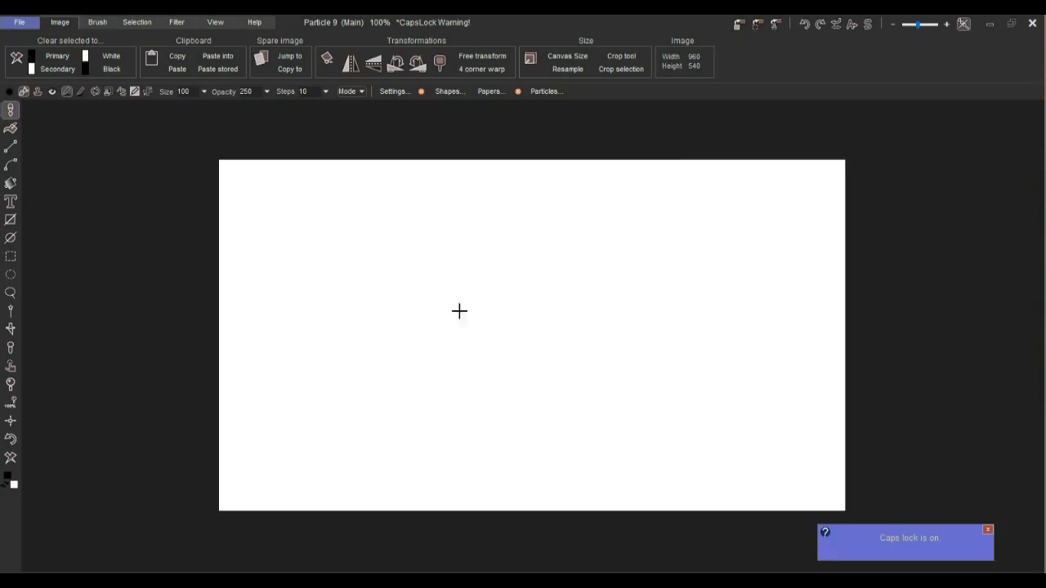
# Paint sweeping strokes of dark and white flowers across the blank canvas with the Flowery brush.
pyautogui.click(11, 109)
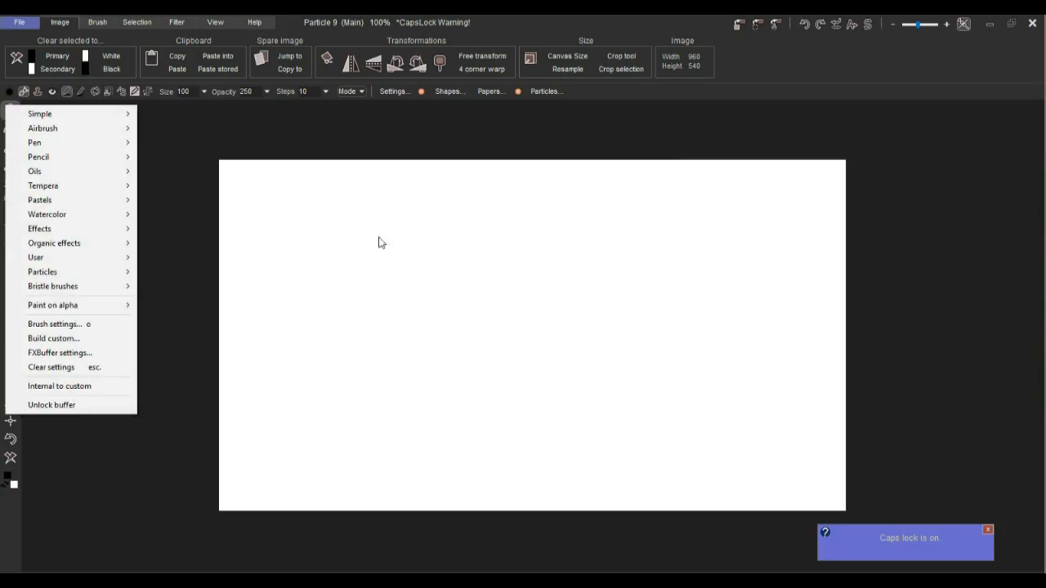
pyautogui.click(597, 323)
pyautogui.moveTo(523, 311)
pyautogui.mouseDown()
pyautogui.moveTo(619, 344)
pyautogui.moveTo(831, 358)
pyautogui.moveTo(245, 221)
pyautogui.moveTo(509, 310)
pyautogui.moveTo(607, 248)
pyautogui.moveTo(694, 502)
pyautogui.moveTo(621, 221)
pyautogui.mouseUp()
pyautogui.moveTo(350, 296)
pyautogui.mouseDown()
pyautogui.moveTo(525, 339)
pyautogui.moveTo(573, 266)
pyautogui.mouseUp()
pyautogui.moveTo(608, 206)
pyautogui.mouseDown()
pyautogui.moveTo(563, 450)
pyautogui.moveTo(540, 356)
pyautogui.mouseUp()
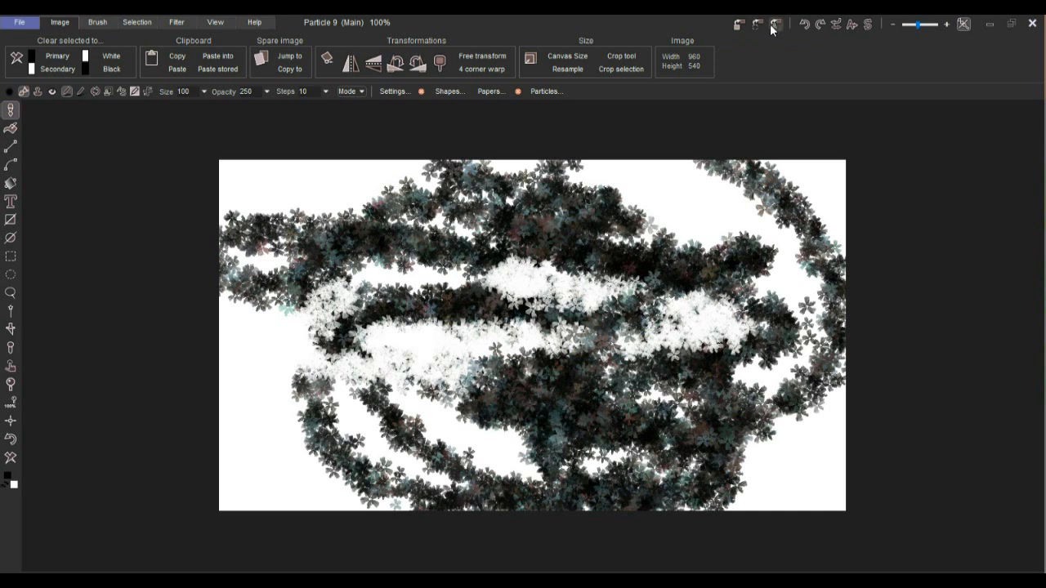
# Show the stored flower brush, collapse it to a thumbnail and park it in an empty area beside the canvas.
pyautogui.click(775, 24)
pyautogui.moveTo(116, 137)
pyautogui.mouseDown()
pyautogui.moveTo(172, 123)
pyautogui.moveTo(291, 252)
pyautogui.moveTo(167, 266)
pyautogui.moveTo(95, 377)
pyautogui.mouseUp()
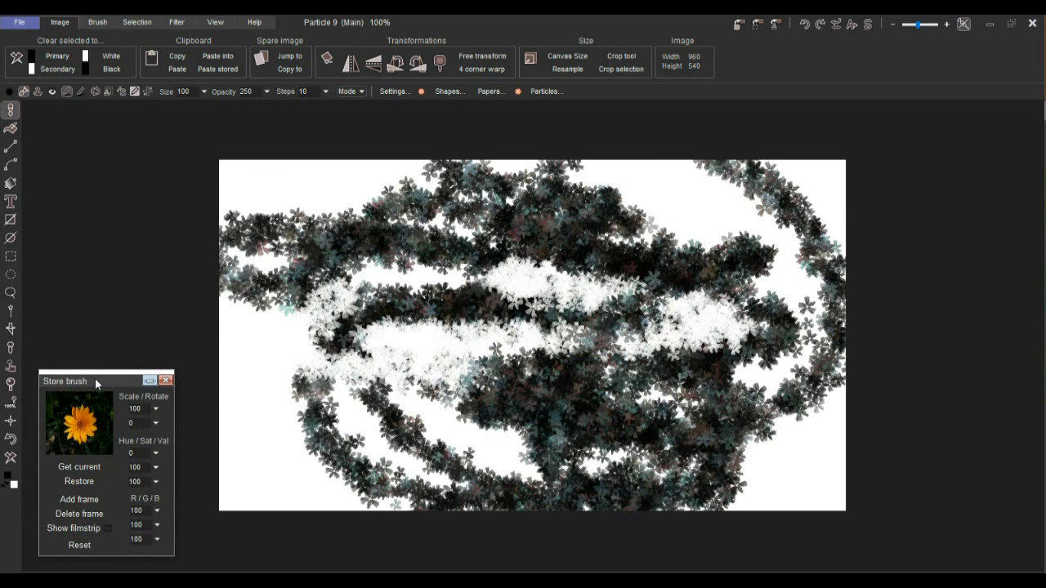
pyautogui.click(150, 378)
pyautogui.moveTo(63, 135)
pyautogui.mouseDown()
pyautogui.moveTo(77, 471)
pyautogui.moveTo(40, 505)
pyautogui.moveTo(47, 512)
pyautogui.mouseUp()
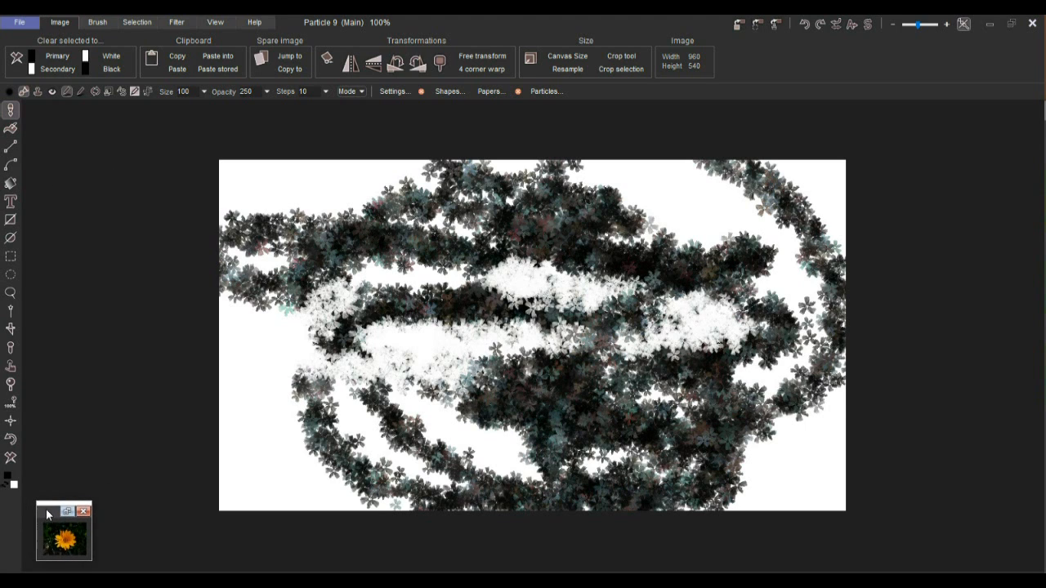
# Store the current painting as a floating image, widen its window and place it above the brush thumbnail.
pyautogui.click(738, 29)
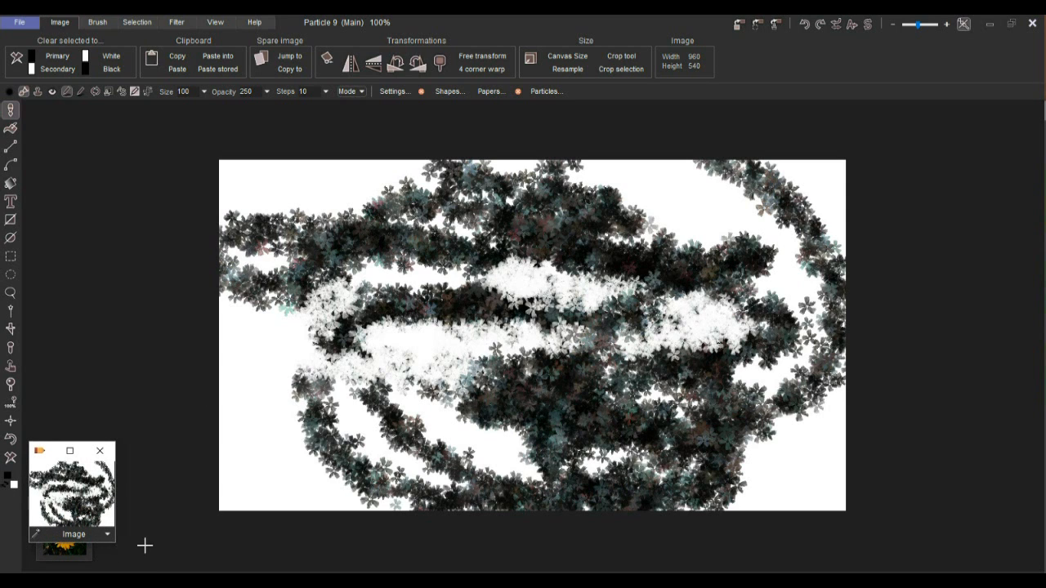
pyautogui.moveTo(116, 542); pyautogui.dragTo(180, 559)
pyautogui.moveTo(59, 454); pyautogui.dragTo(66, 361)
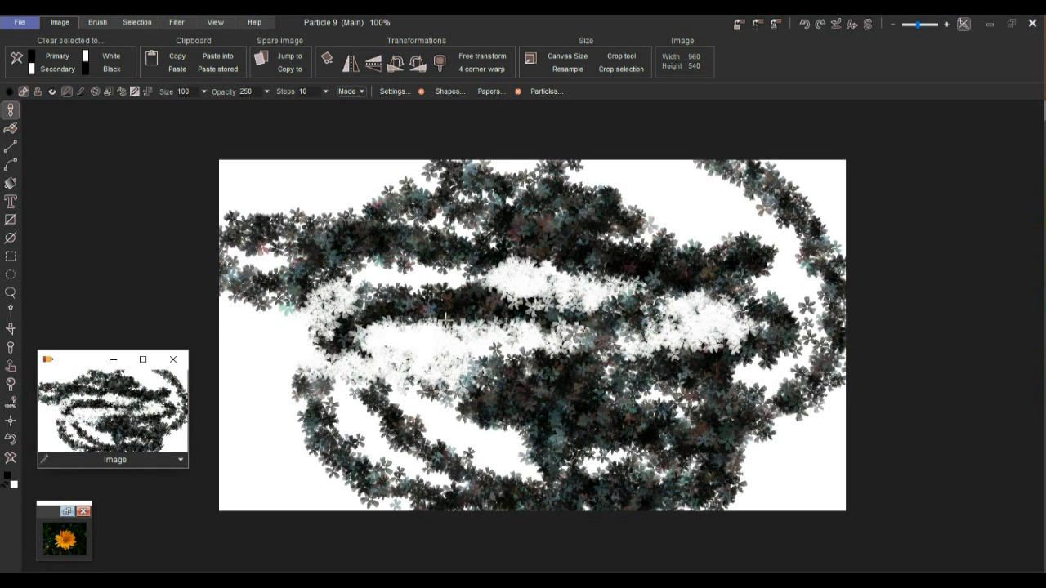
# Paint more flower strokes over the canvas, then load the Totally oils brush and smear swirling black strokes across it.
pyautogui.moveTo(421, 254)
pyautogui.mouseDown()
pyautogui.moveTo(380, 335)
pyautogui.moveTo(849, 402)
pyautogui.moveTo(532, 457)
pyautogui.moveTo(668, 240)
pyautogui.moveTo(384, 221)
pyautogui.moveTo(587, 278)
pyautogui.moveTo(594, 378)
pyautogui.moveTo(635, 413)
pyautogui.moveTo(721, 349)
pyautogui.moveTo(589, 356)
pyautogui.moveTo(523, 374)
pyautogui.mouseUp()
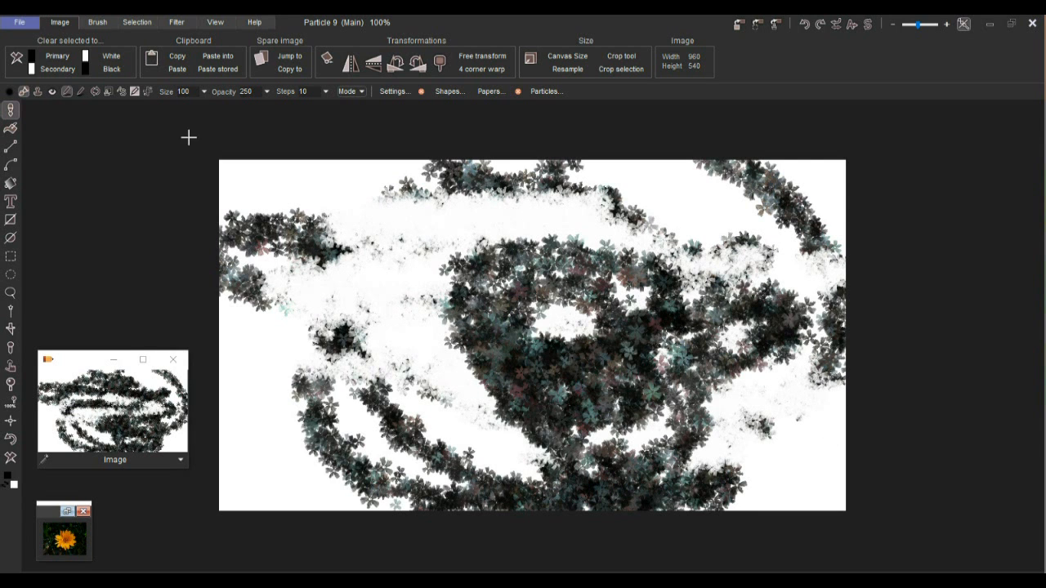
pyautogui.click(10, 109)
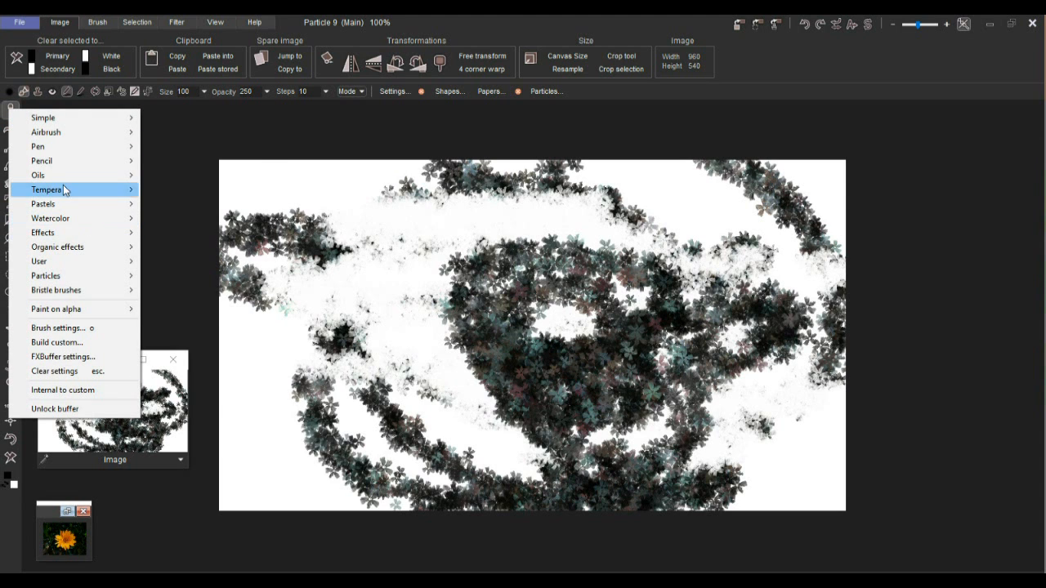
pyautogui.moveTo(71, 180)
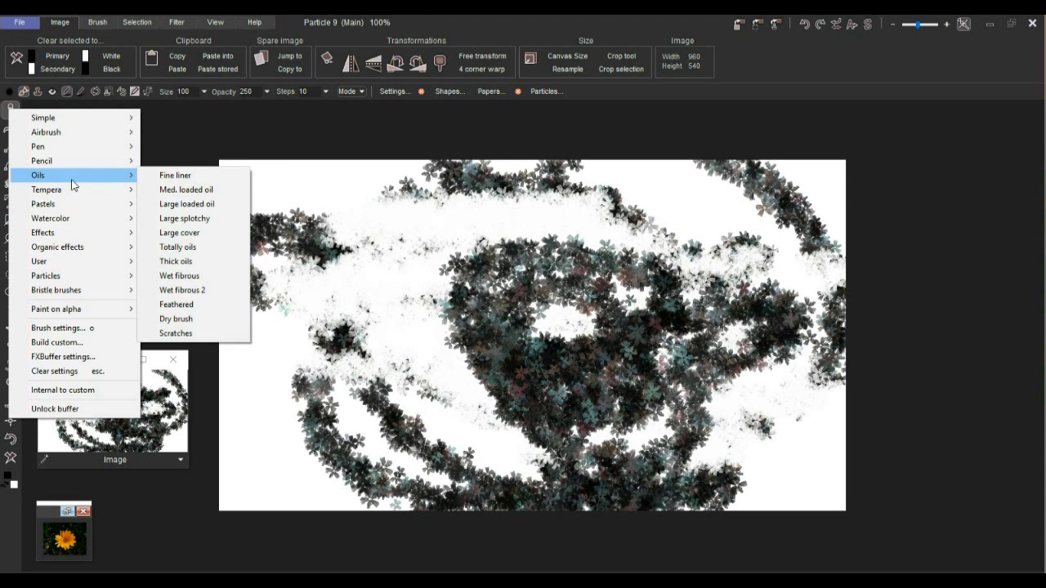
pyautogui.click(179, 247)
pyautogui.moveTo(368, 296)
pyautogui.mouseDown()
pyautogui.moveTo(336, 217)
pyautogui.moveTo(479, 347)
pyautogui.moveTo(693, 420)
pyautogui.moveTo(779, 225)
pyautogui.moveTo(375, 442)
pyautogui.moveTo(650, 419)
pyautogui.moveTo(817, 444)
pyautogui.moveTo(699, 168)
pyautogui.moveTo(542, 226)
pyautogui.moveTo(272, 216)
pyautogui.moveTo(334, 400)
pyautogui.moveTo(358, 434)
pyautogui.moveTo(563, 403)
pyautogui.moveTo(756, 411)
pyautogui.moveTo(695, 254)
pyautogui.moveTo(605, 351)
pyautogui.mouseUp()
pyautogui.moveTo(248, 172)
pyautogui.mouseDown()
pyautogui.moveTo(366, 180)
pyautogui.moveTo(600, 152)
pyautogui.moveTo(838, 225)
pyautogui.mouseUp()
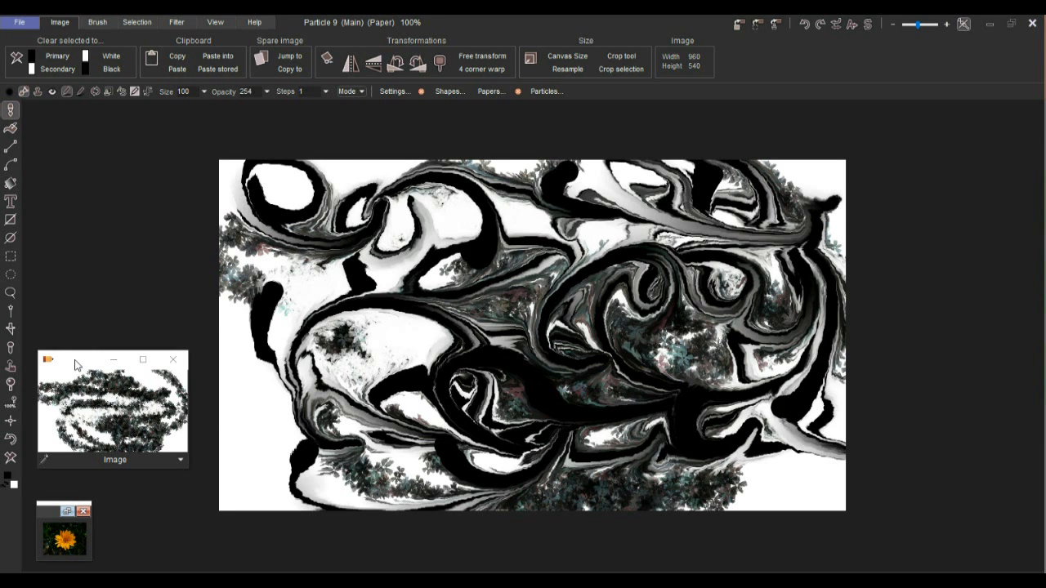
# Restore the stored image to the canvas and paint separate black curls and short smears over it with Totally oils.
pyautogui.moveTo(80, 370); pyautogui.dragTo(81, 174)
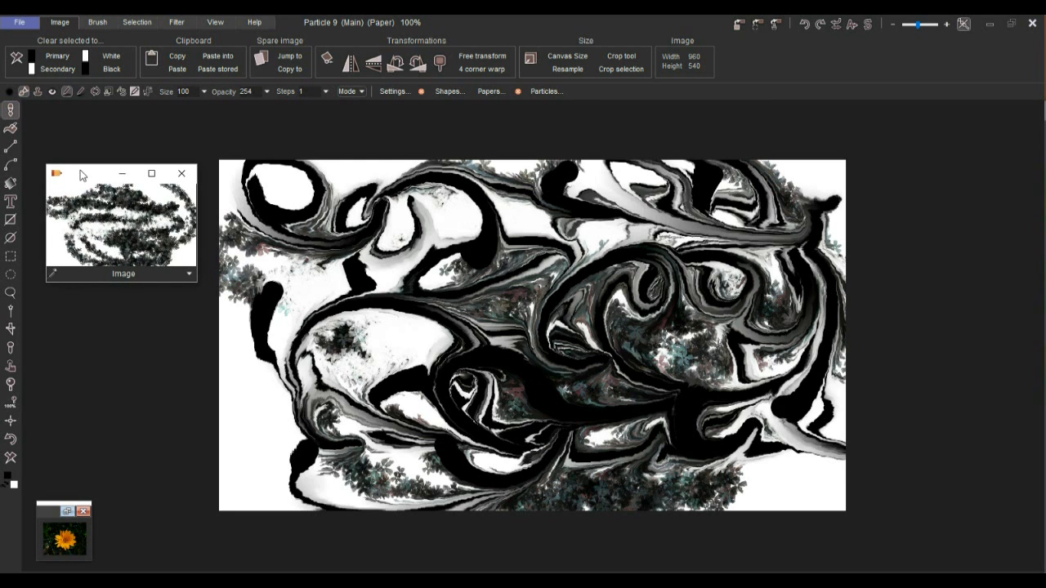
pyautogui.click(111, 223)
pyautogui.moveTo(286, 381)
pyautogui.mouseDown()
pyautogui.moveTo(315, 378)
pyautogui.moveTo(439, 437)
pyautogui.mouseUp()
pyautogui.moveTo(500, 450)
pyautogui.mouseDown()
pyautogui.moveTo(747, 453)
pyautogui.moveTo(805, 394)
pyautogui.mouseUp()
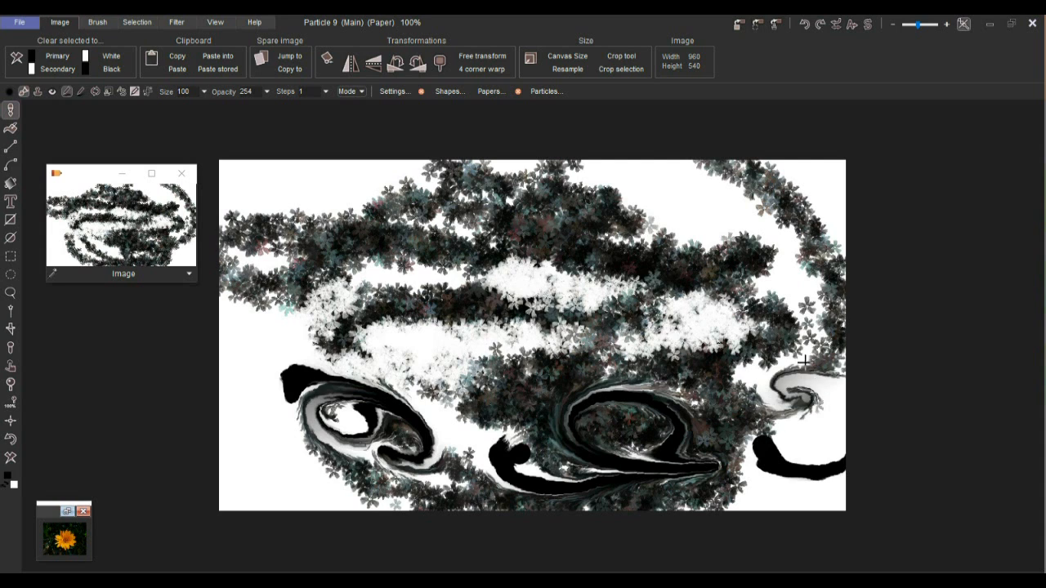
pyautogui.moveTo(576, 303); pyautogui.dragTo(530, 303)
pyautogui.moveTo(307, 224); pyautogui.dragTo(387, 231)
pyautogui.moveTo(409, 172); pyautogui.dragTo(540, 152)
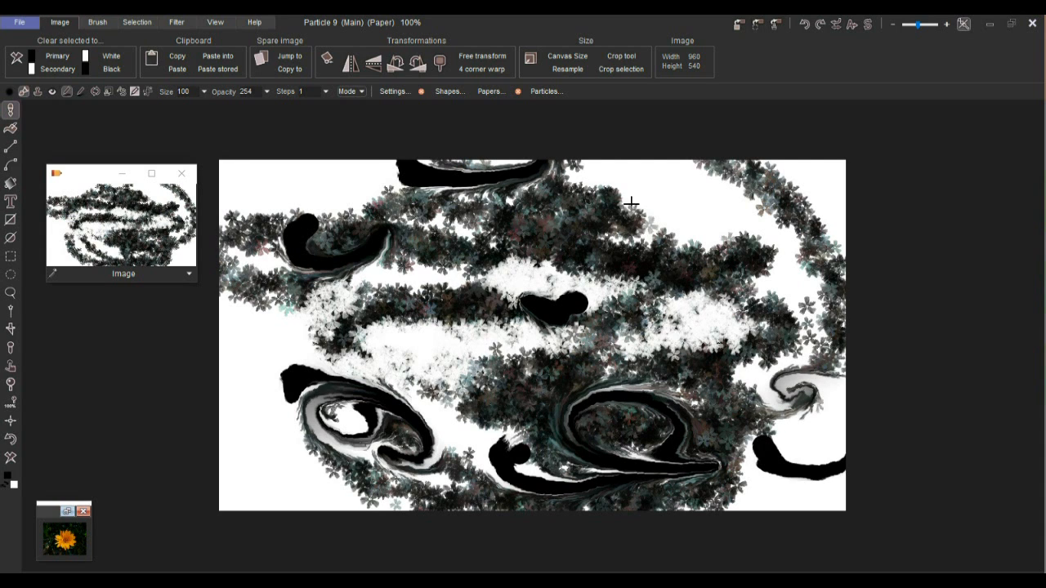
pyautogui.moveTo(630, 199); pyautogui.dragTo(704, 220)
pyautogui.moveTo(496, 228); pyautogui.dragTo(523, 244)
pyautogui.moveTo(775, 173); pyautogui.dragTo(772, 237)
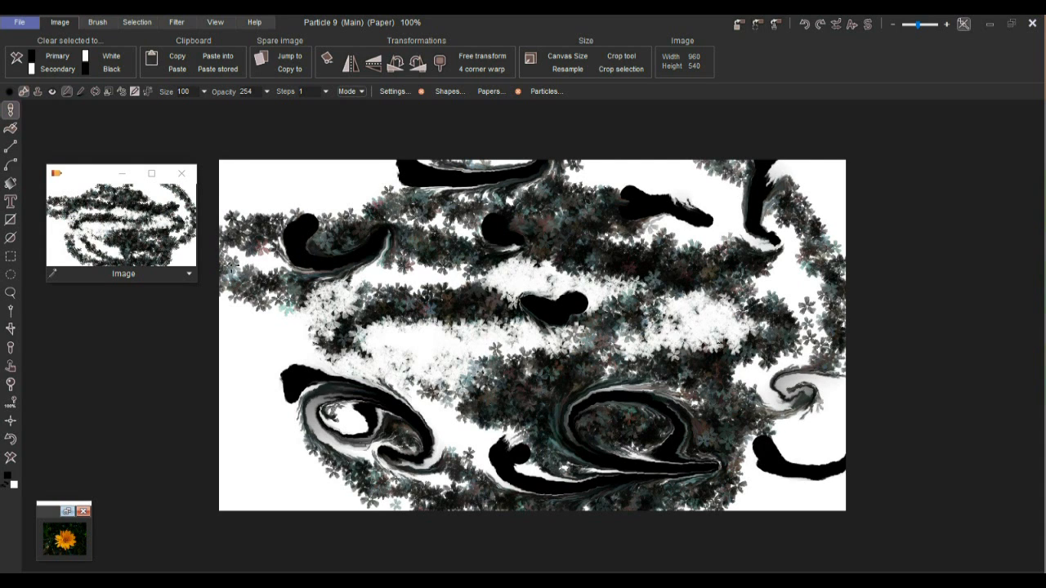
# Shrink the stored image window and move it up beside the canvas's upper part.
pyautogui.moveTo(82, 183); pyautogui.dragTo(70, 139)
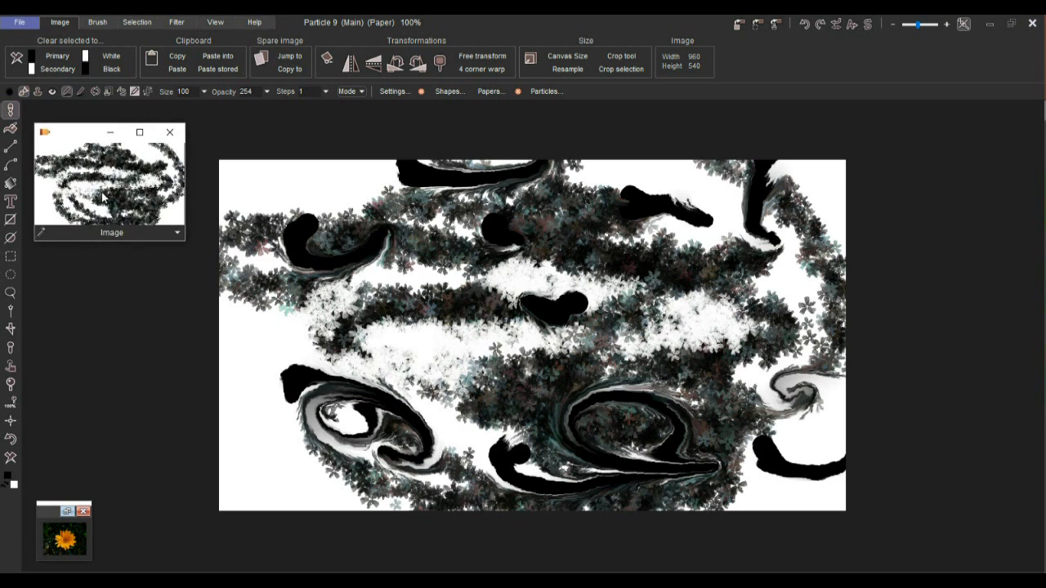
pyautogui.moveTo(183, 246); pyautogui.dragTo(183, 270)
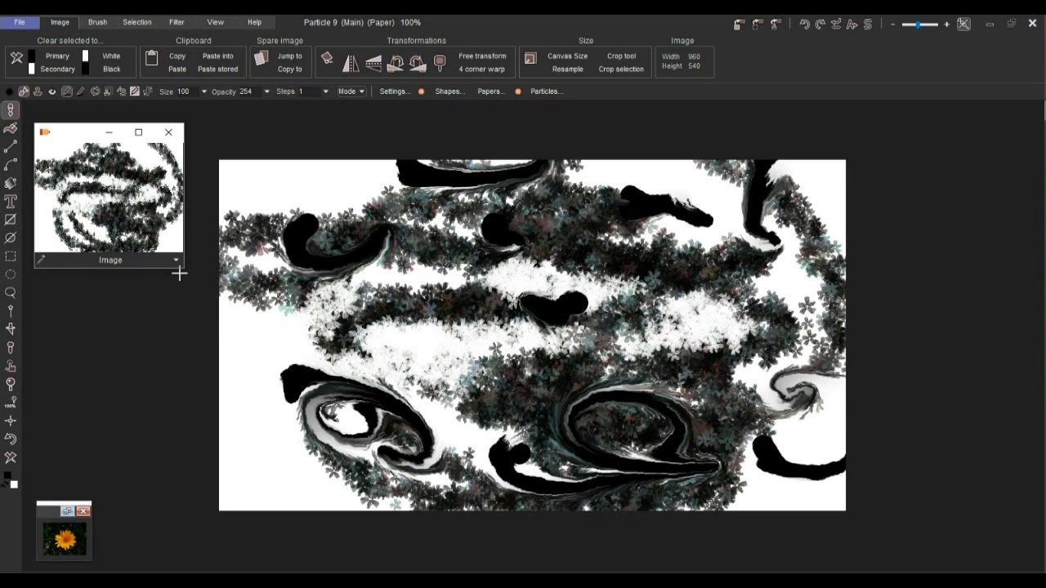
pyautogui.moveTo(180, 270); pyautogui.dragTo(160, 241)
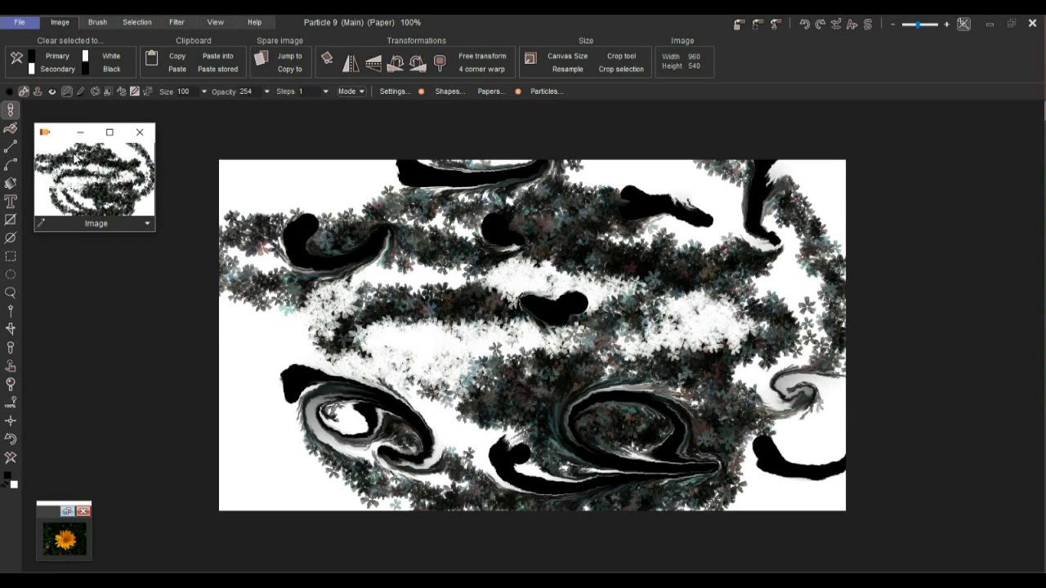
pyautogui.moveTo(56, 139); pyautogui.dragTo(59, 131)
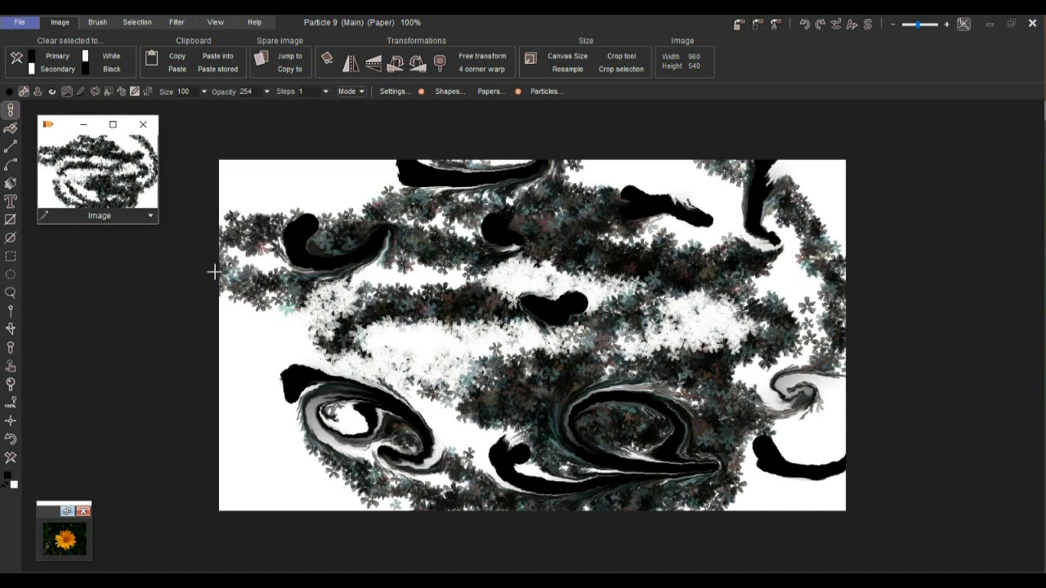
# Open P1150963.JPG from the PD9quickies\flowers folder in place of the current image and zoom out to 40%.
pyautogui.click(18, 25)
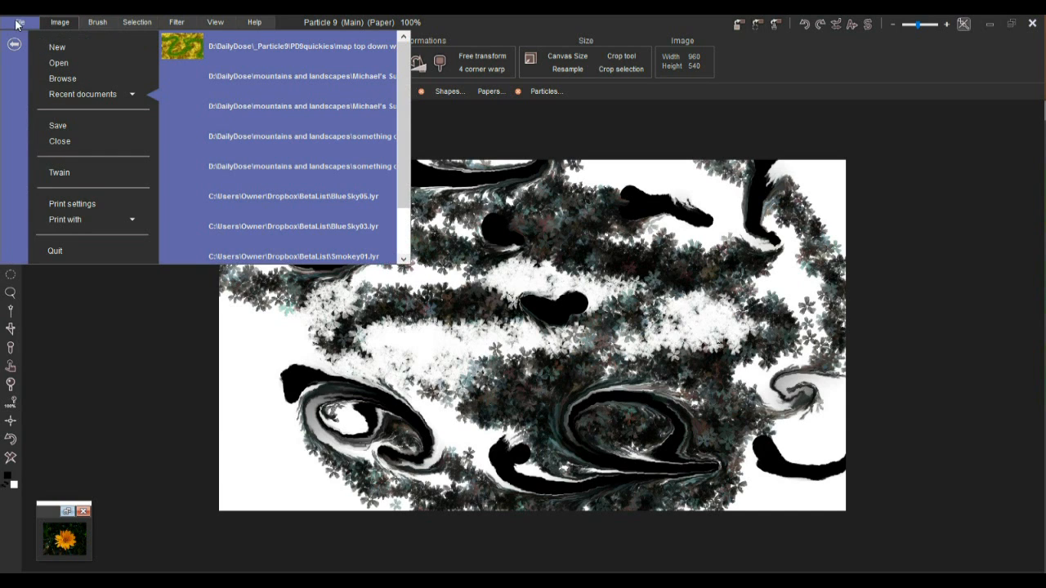
pyautogui.click(59, 64)
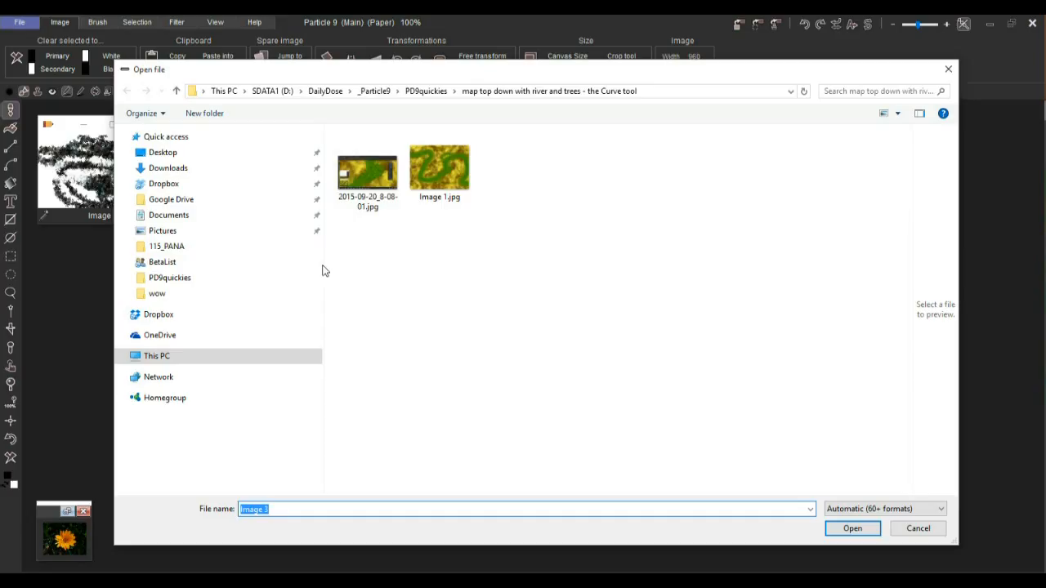
pyautogui.moveTo(323, 264); pyautogui.dragTo(153, 263)
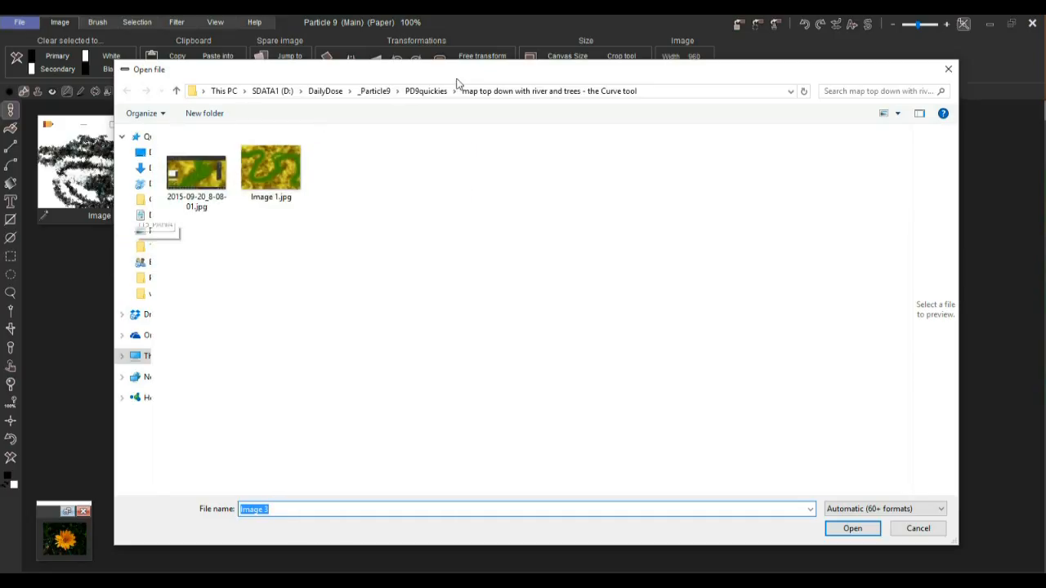
pyautogui.click(426, 90)
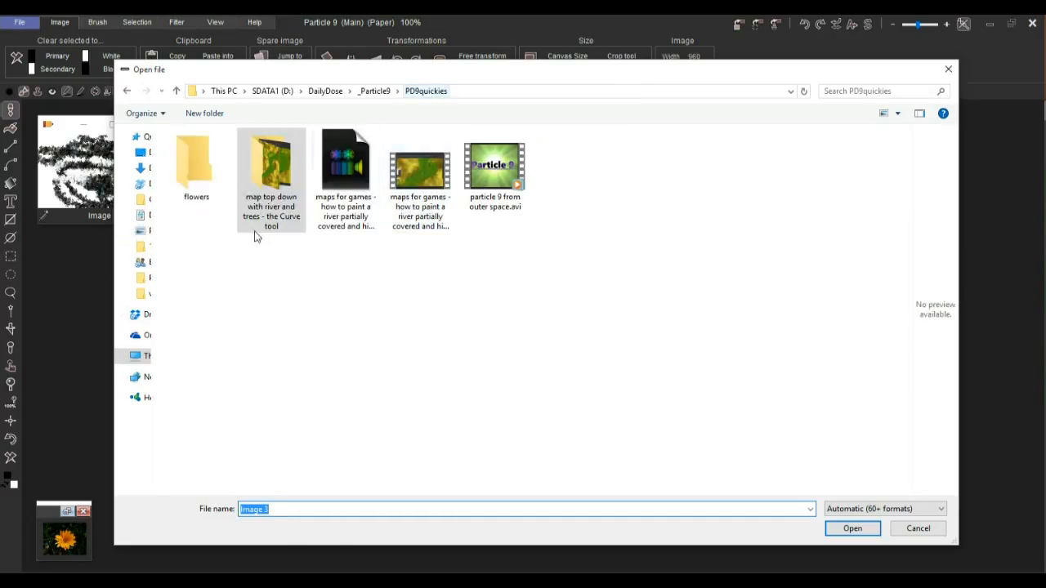
pyautogui.doubleClick(209, 170)
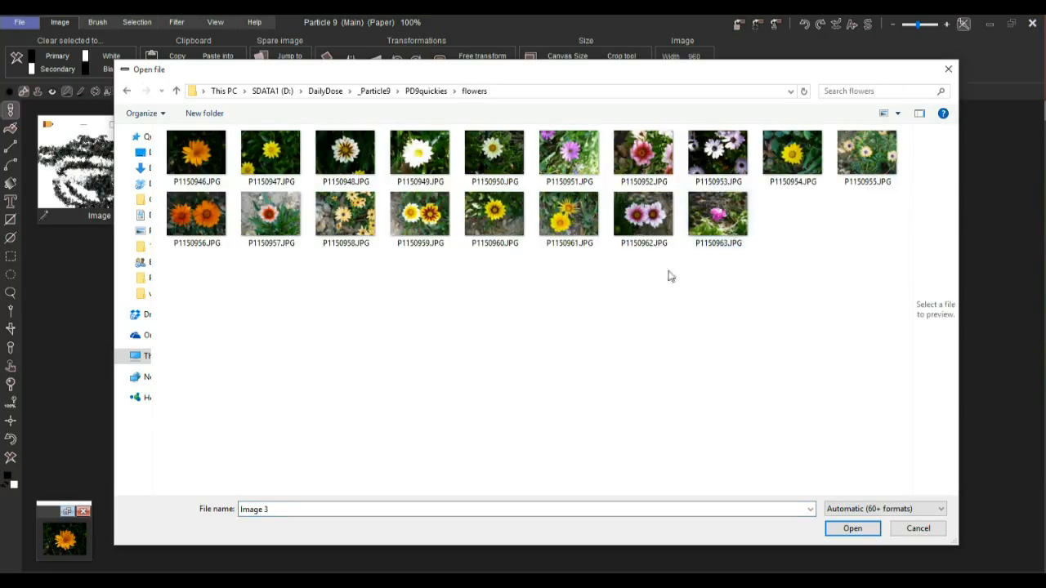
pyautogui.click(576, 214)
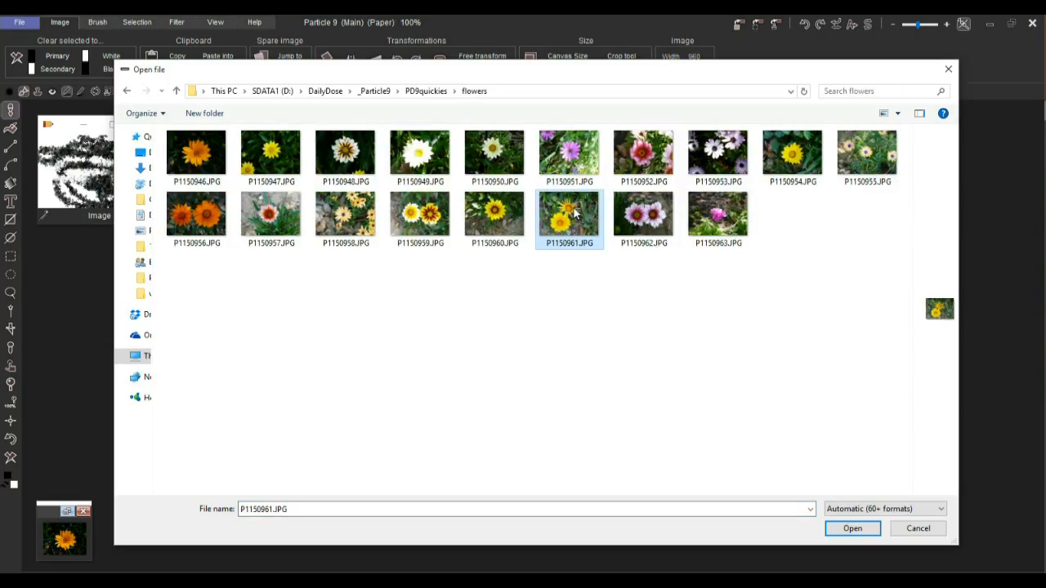
pyautogui.doubleClick(717, 218)
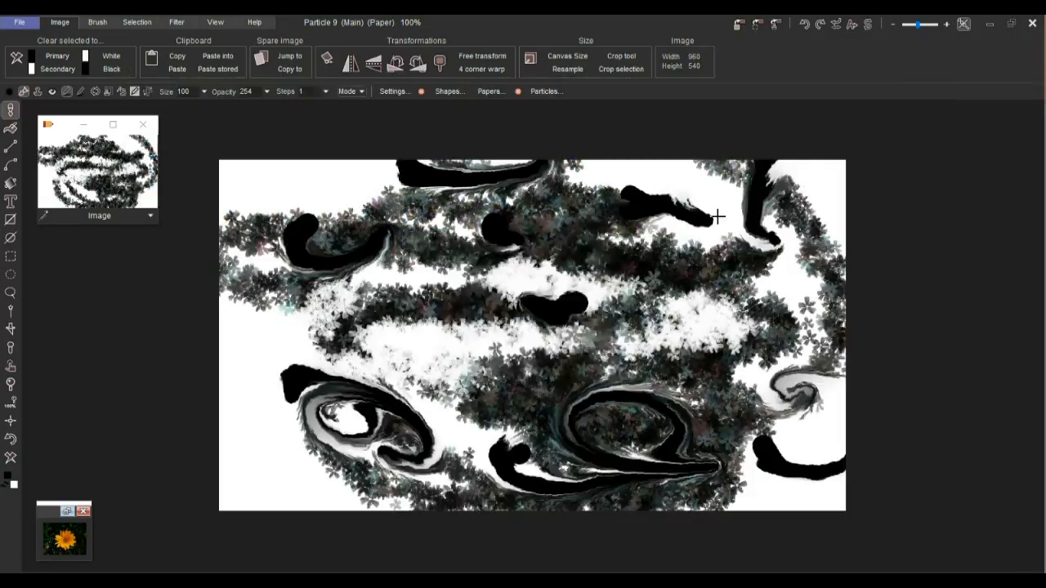
pyautogui.click(584, 351)
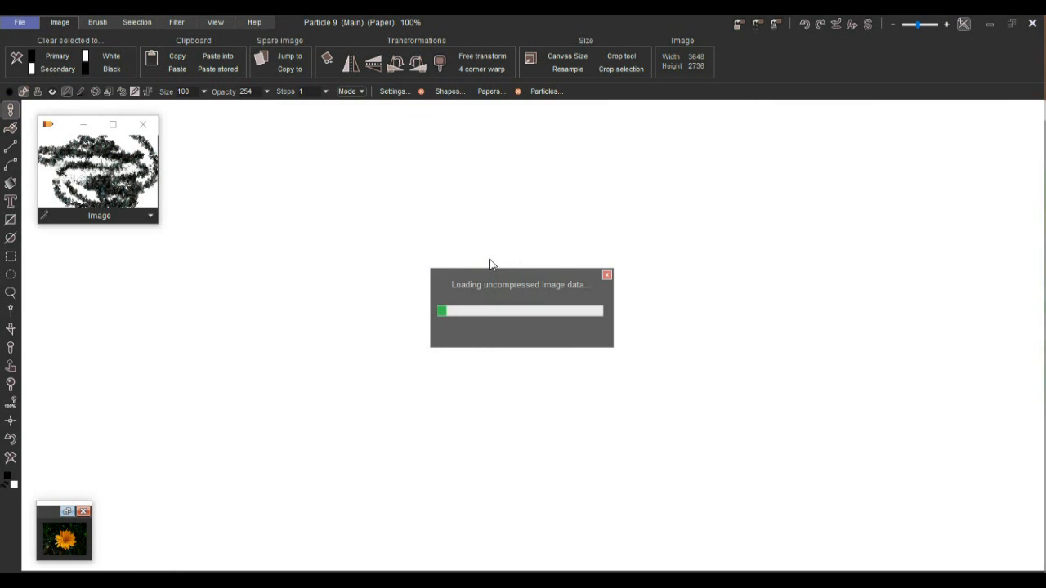
pyautogui.scroll(-3, 489, 259)
pyautogui.scroll(1, 489, 260)
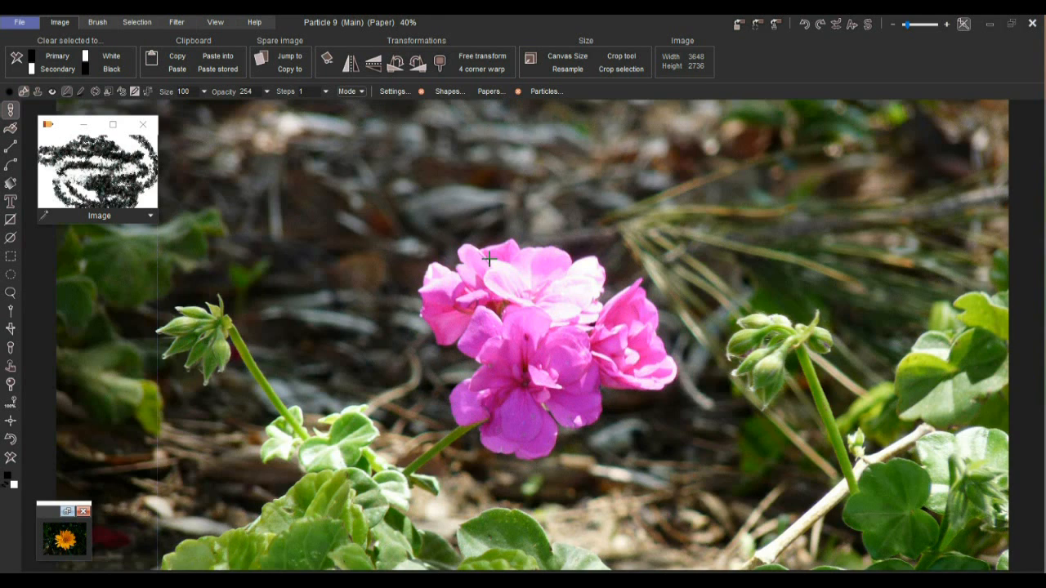
# Open the image browser on the flowers folder, reposition it and narrow the folder tree to give the thumbnails more room.
pyautogui.click(20, 22)
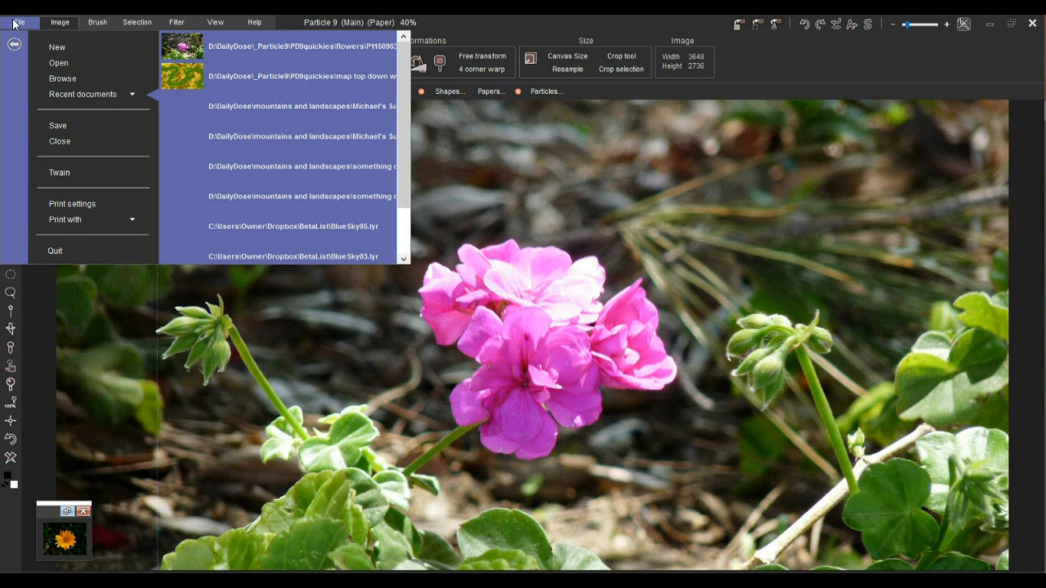
pyautogui.click(63, 77)
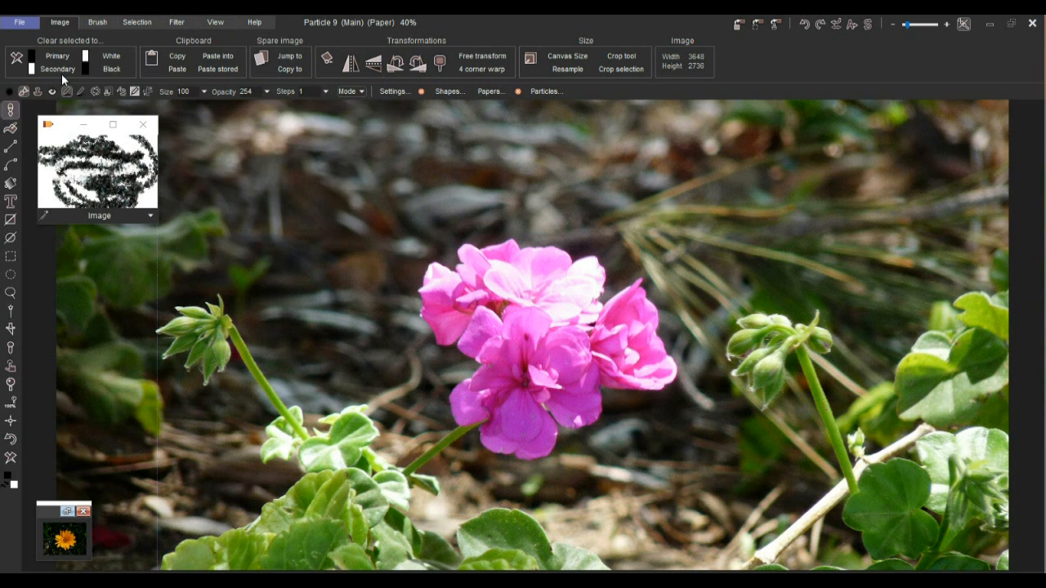
pyautogui.moveTo(352, 120); pyautogui.dragTo(252, 91)
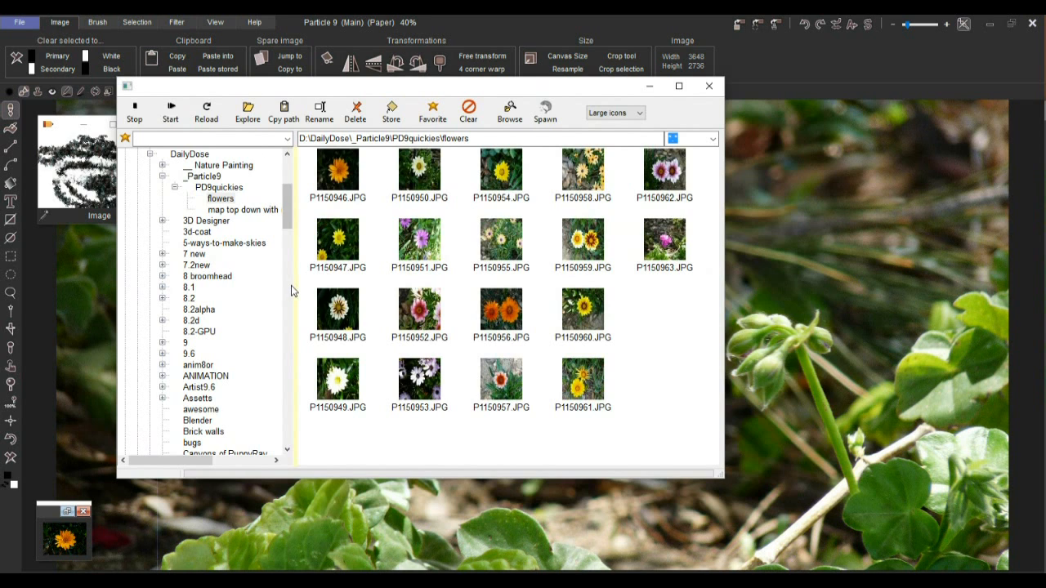
pyautogui.moveTo(294, 284); pyautogui.dragTo(129, 295)
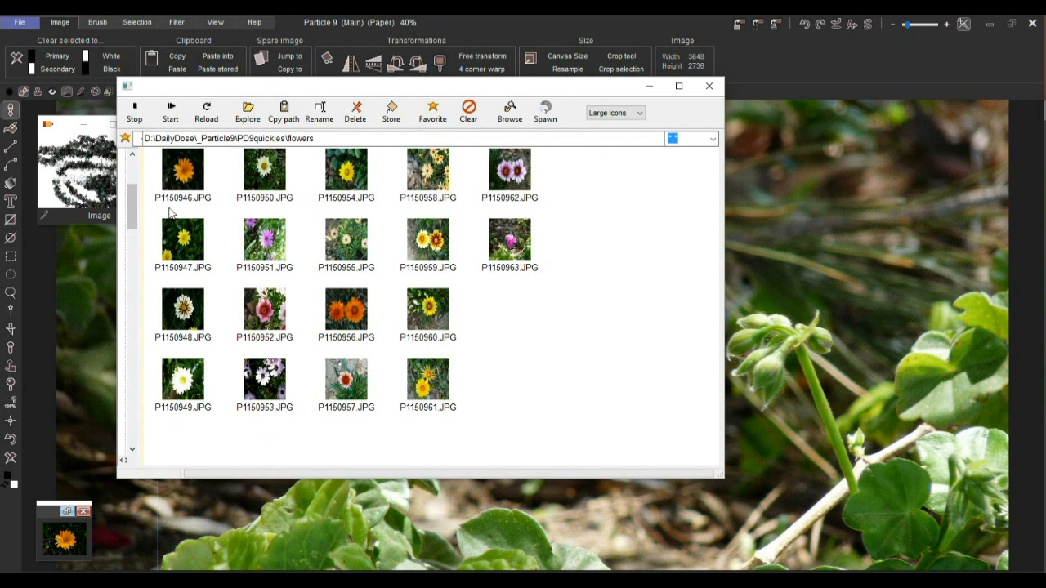
# Open the flowers folder in File Explorer from the image browser and move the Explorer window fully into view.
pyautogui.click(247, 110)
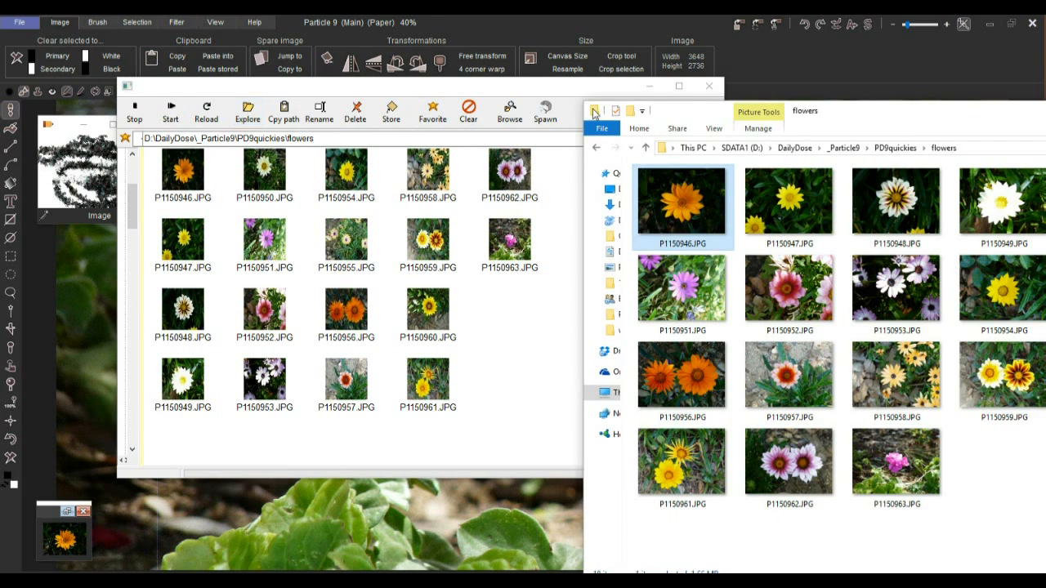
pyautogui.moveTo(871, 112); pyautogui.dragTo(647, 82)
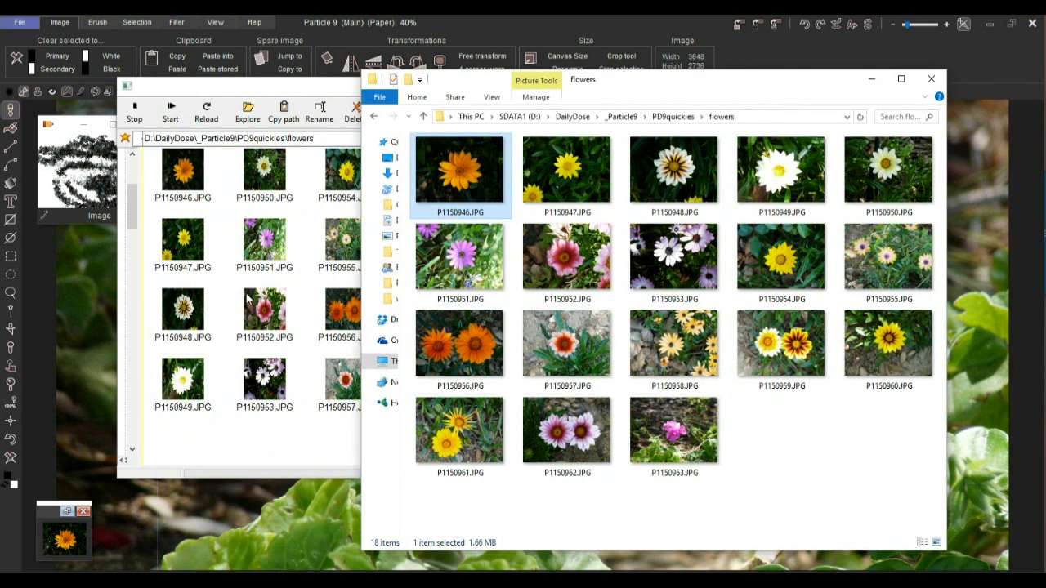
# Widen the browser's folder tree, switch from PD9quickies back to its flowers subfolder, and narrow the tree again.
pyautogui.moveTo(140, 255); pyautogui.dragTo(272, 252)
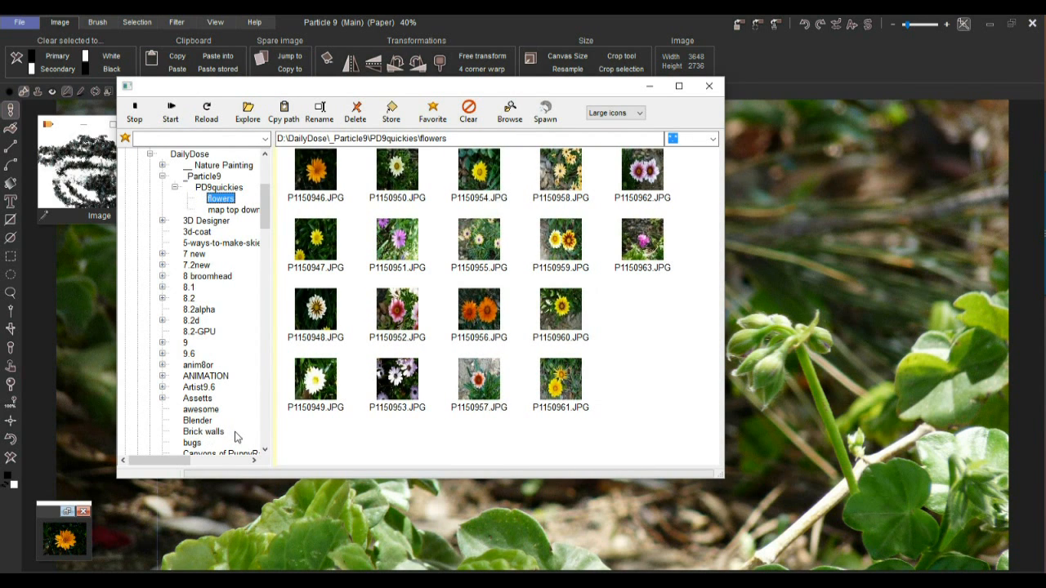
pyautogui.moveTo(264, 211); pyautogui.dragTo(264, 200)
pyautogui.click(233, 299)
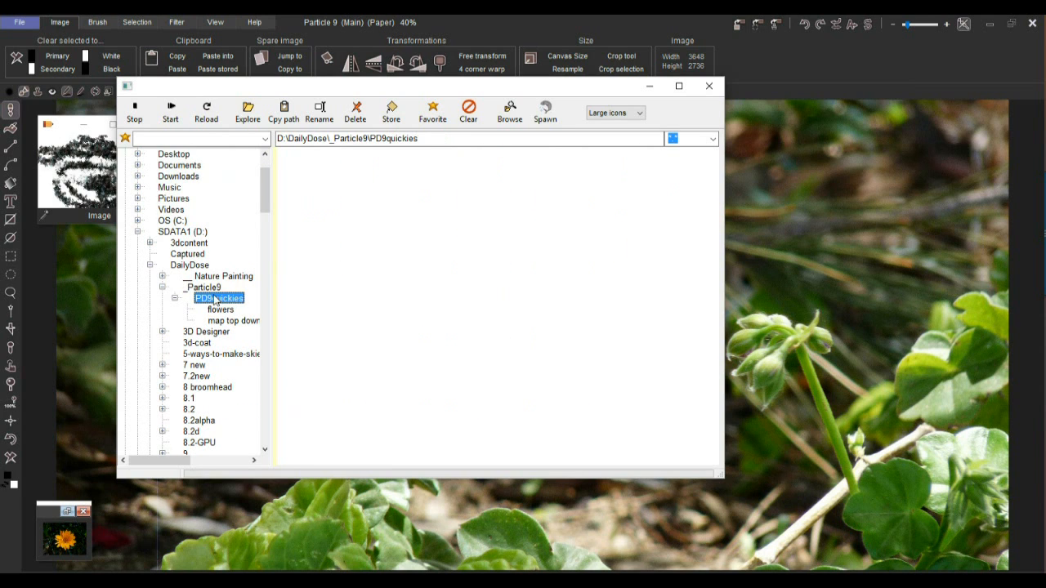
pyautogui.click(219, 310)
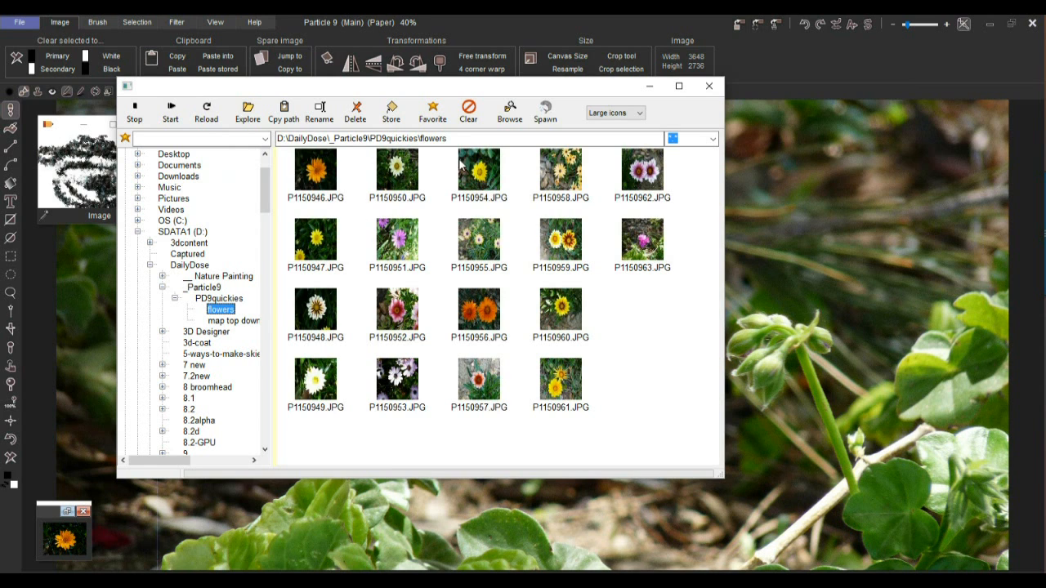
pyautogui.moveTo(272, 249); pyautogui.dragTo(153, 250)
# Limit the image browser to *.jpg files, then widen its window and shift it down over the canvas.
pyautogui.click(710, 144)
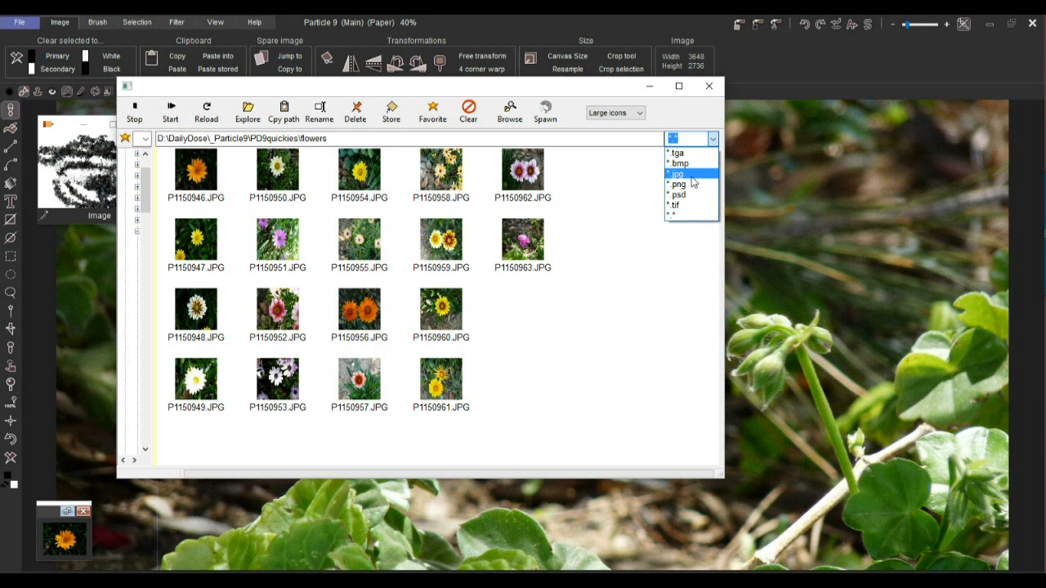
pyautogui.click(693, 174)
pyautogui.moveTo(725, 190); pyautogui.dragTo(874, 191)
pyautogui.moveTo(649, 83); pyautogui.dragTo(627, 117)
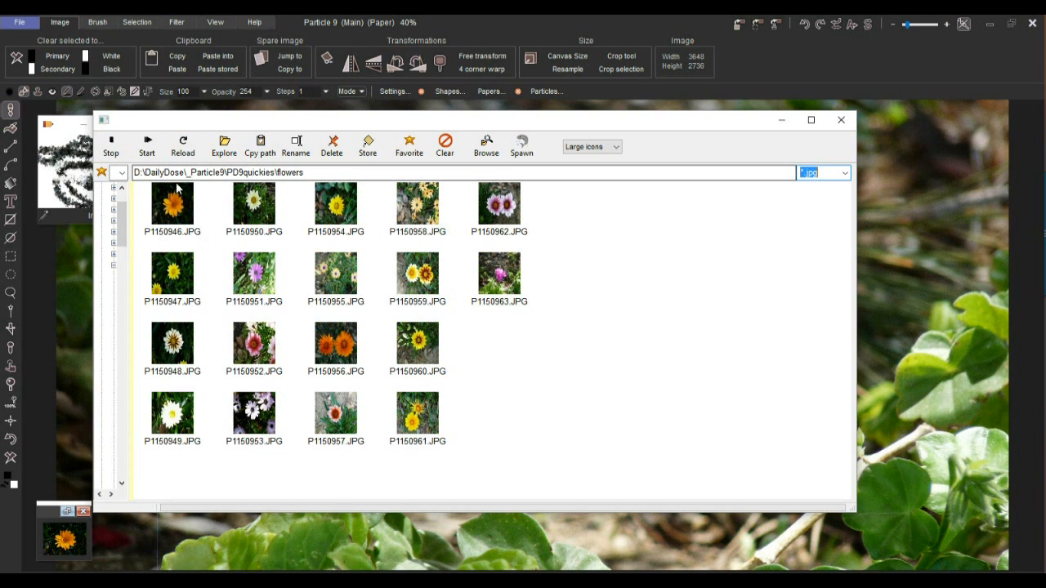
# Open the flowers folder in File Explorer again, close it, and copy the folder's path from the image browser.
pyautogui.click(224, 147)
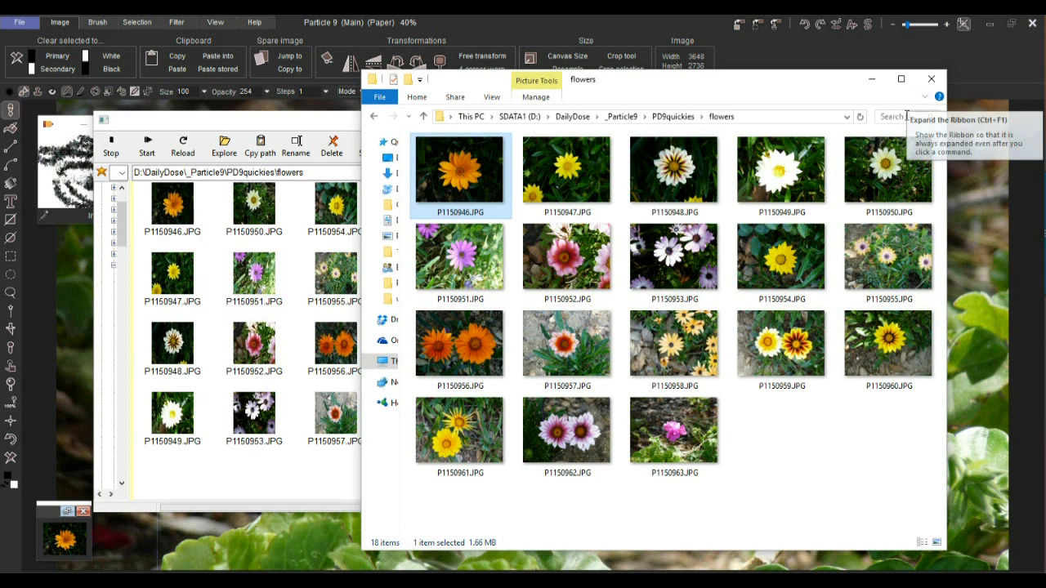
pyautogui.click(931, 79)
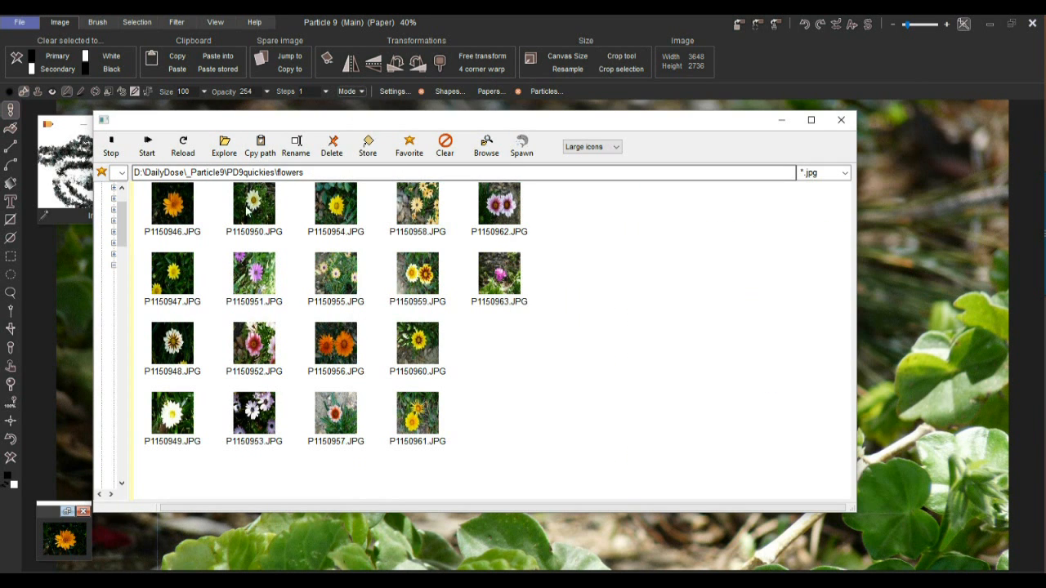
pyautogui.click(268, 150)
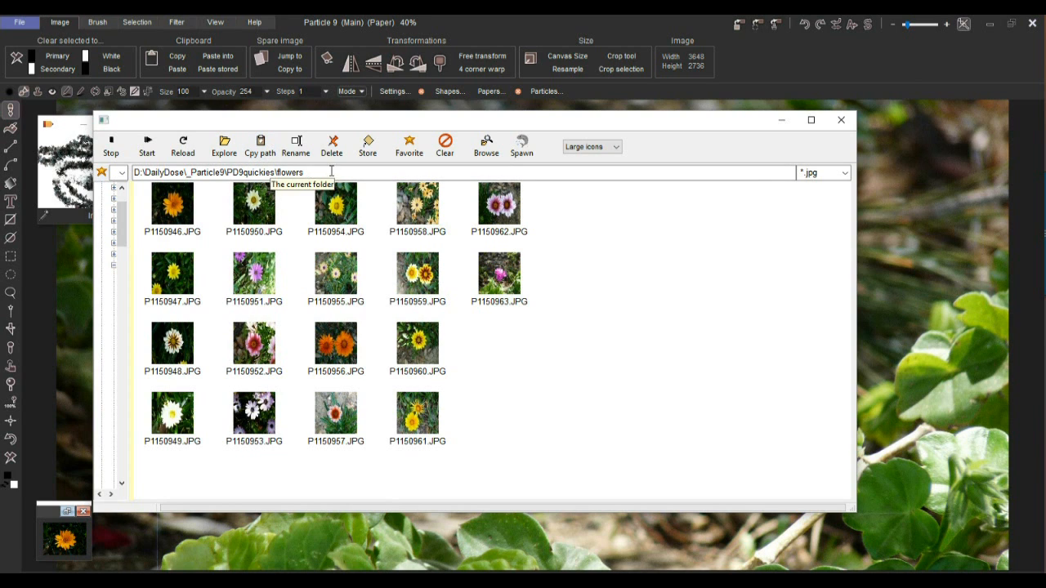
pyautogui.hotkey('alt', 'Tab')
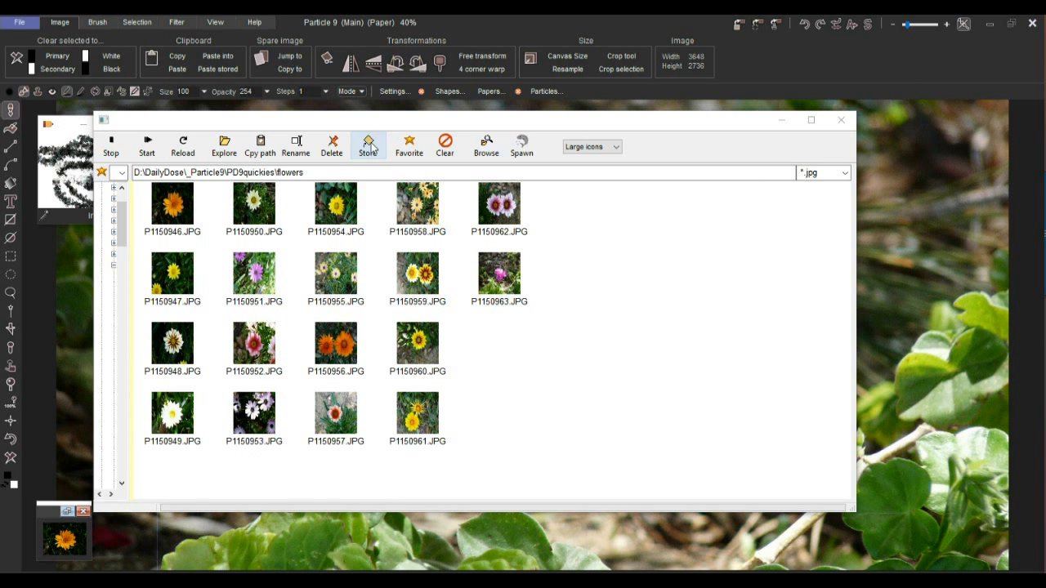
# Store P1150946.JPG from the image browser, with the browser and the black scribble image moved apart over the canvas.
pyautogui.click(339, 204)
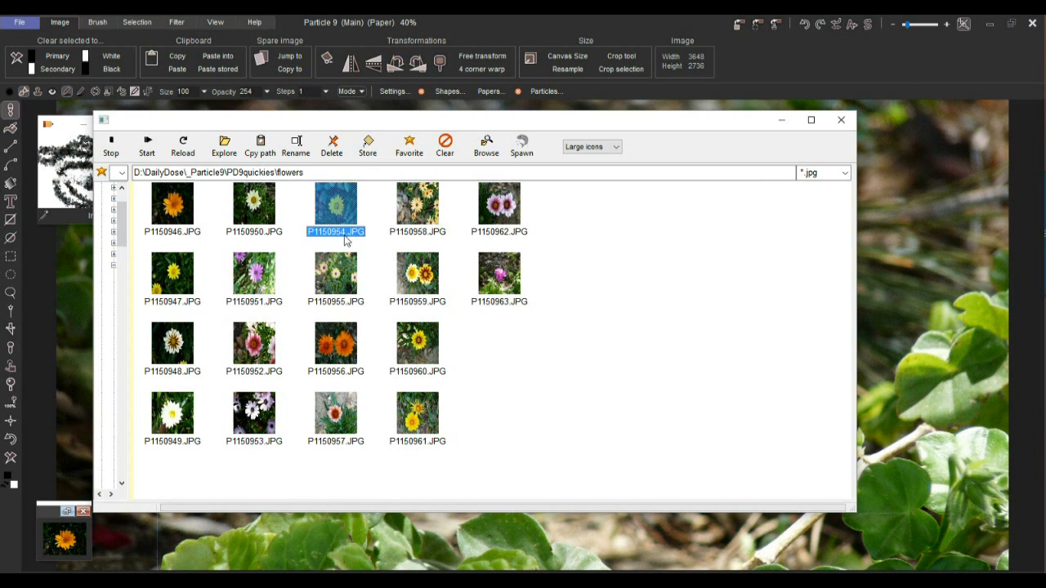
pyautogui.click(428, 203)
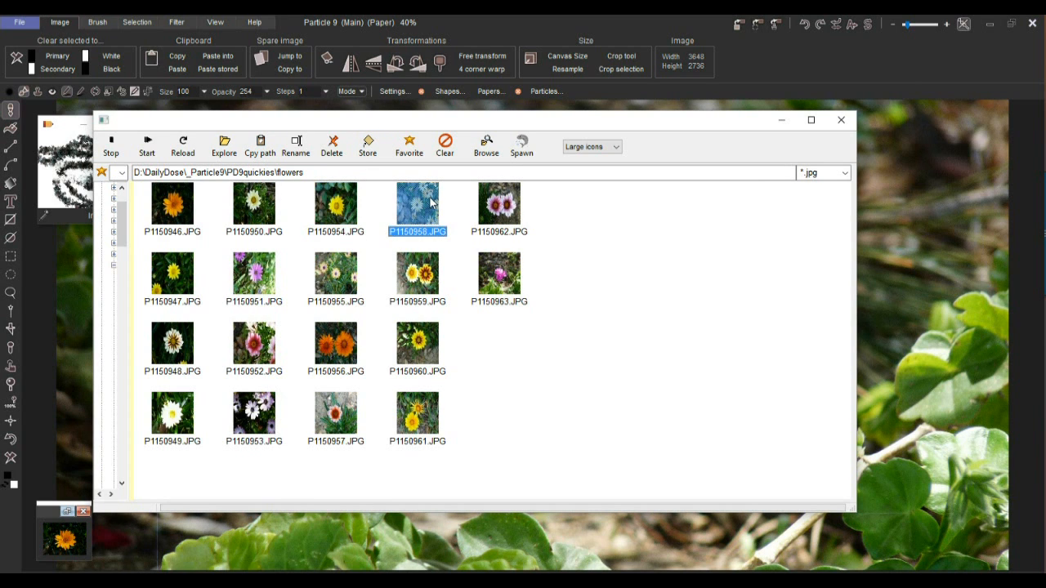
pyautogui.click(194, 221)
pyautogui.moveTo(184, 124); pyautogui.dragTo(663, 197)
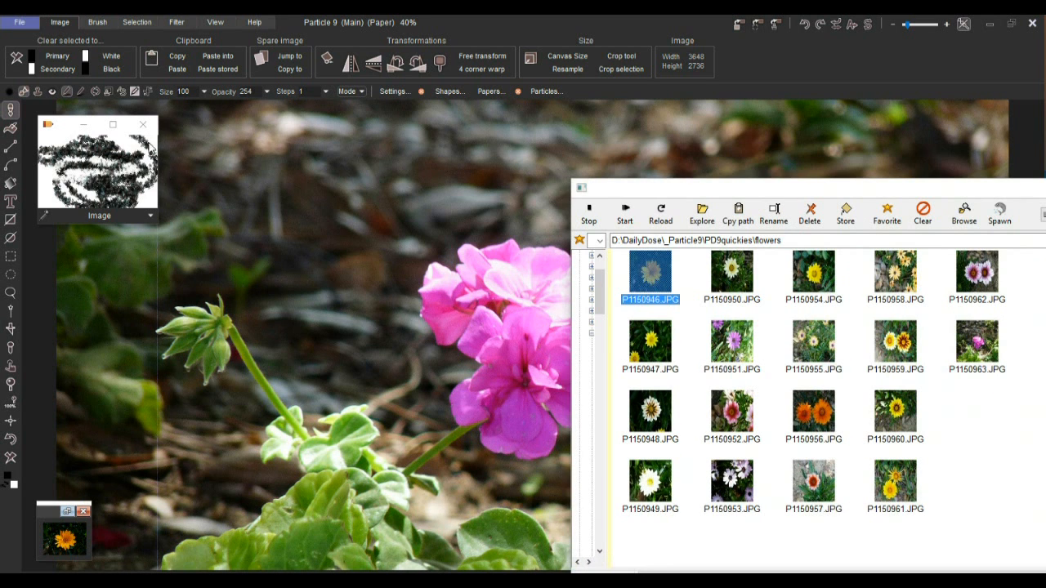
pyautogui.click(63, 134)
pyautogui.moveTo(63, 133); pyautogui.dragTo(94, 133)
pyautogui.moveTo(689, 189); pyautogui.dragTo(545, 115)
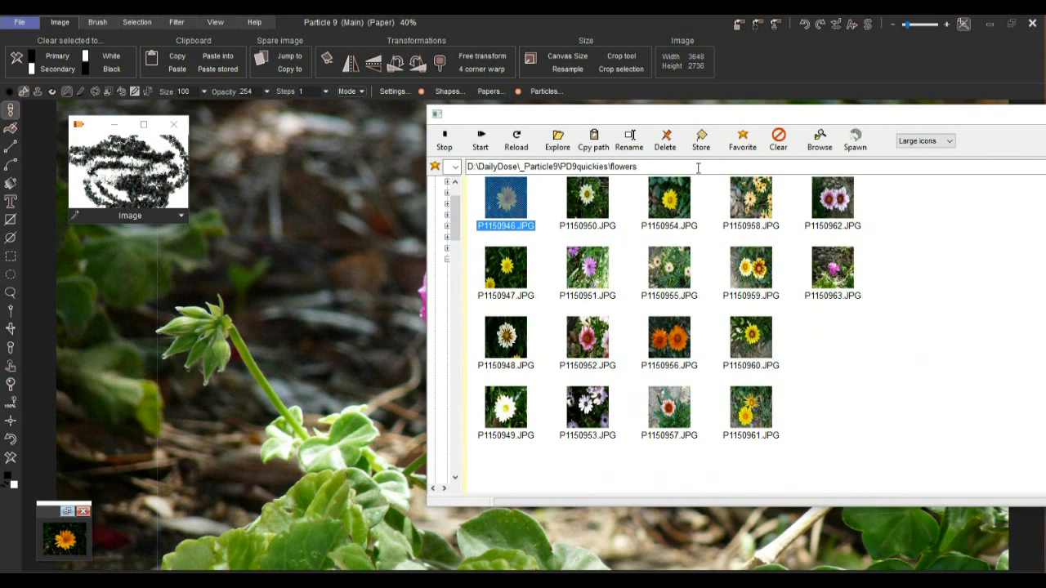
pyautogui.click(701, 140)
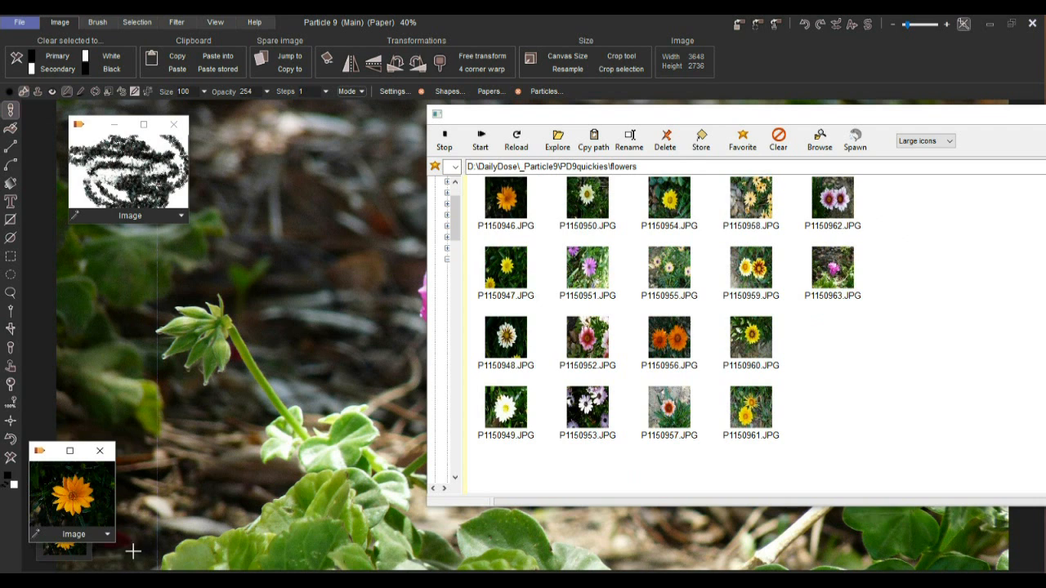
# Enlarge the stored orange flower's window and move it up toward the black scribble image.
pyautogui.moveTo(118, 544); pyautogui.dragTo(209, 564)
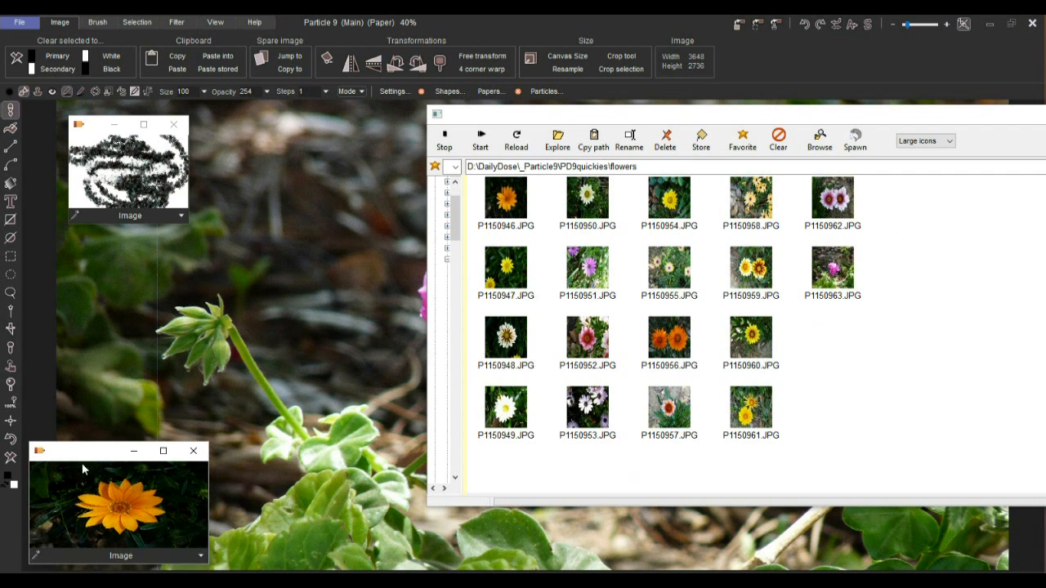
pyautogui.moveTo(76, 451); pyautogui.dragTo(80, 339)
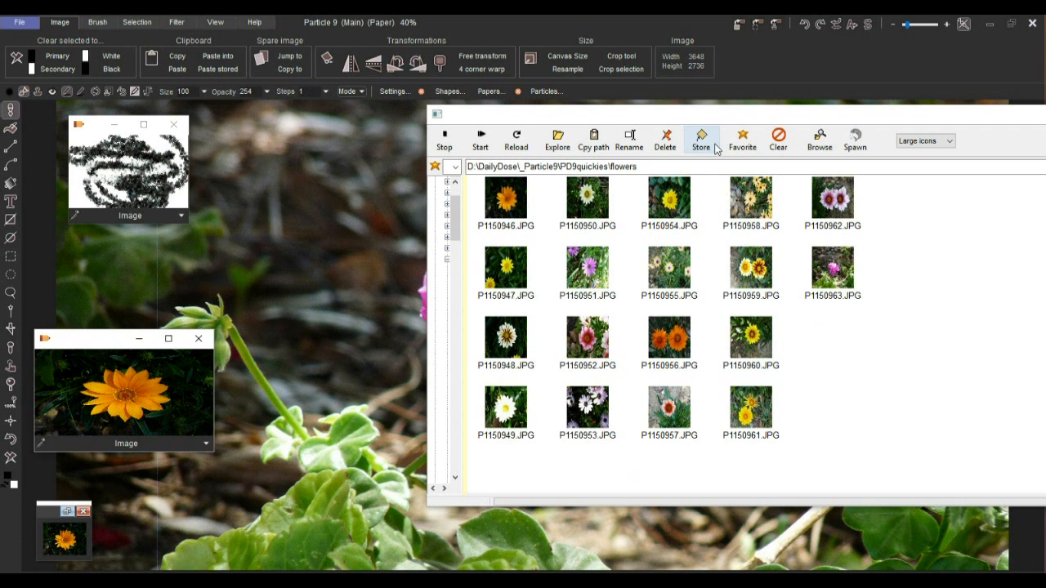
# Store P1150962.JPG, P1150956.JPG and P1150948.JPG one after another from the image browser.
pyautogui.click(832, 198)
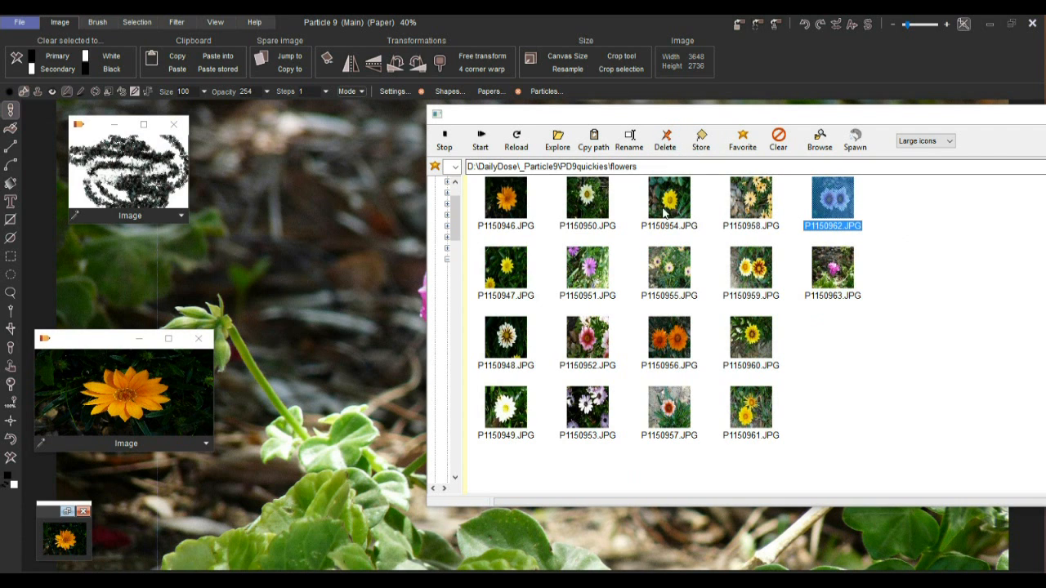
pyautogui.click(712, 145)
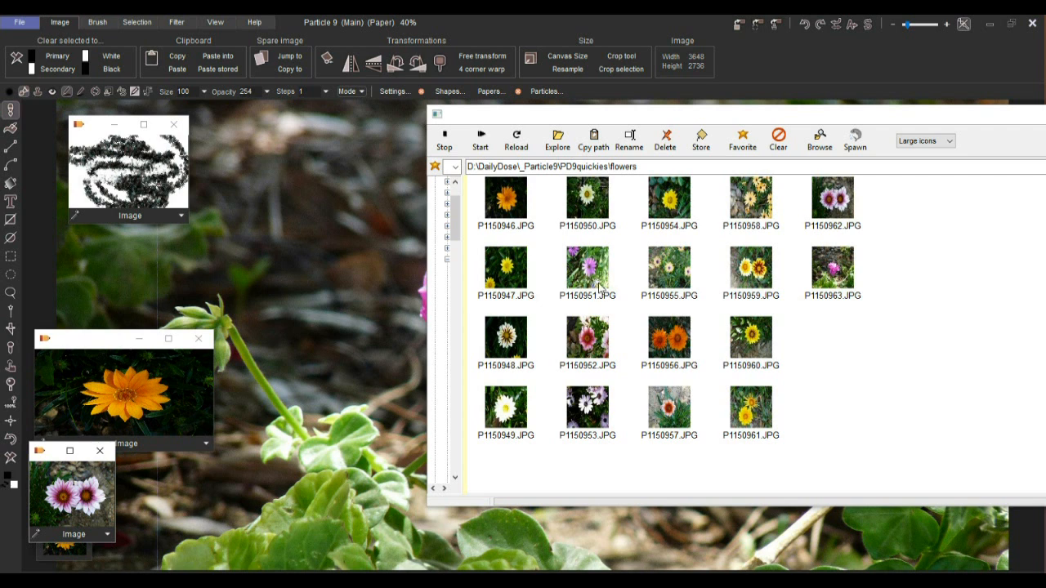
pyautogui.click(670, 337)
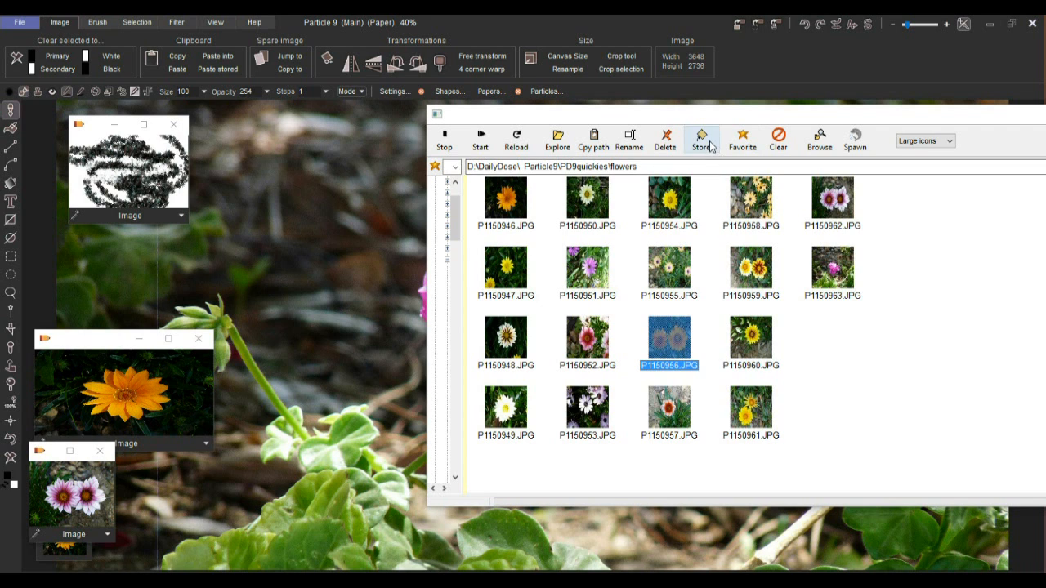
pyautogui.click(700, 145)
pyautogui.click(505, 344)
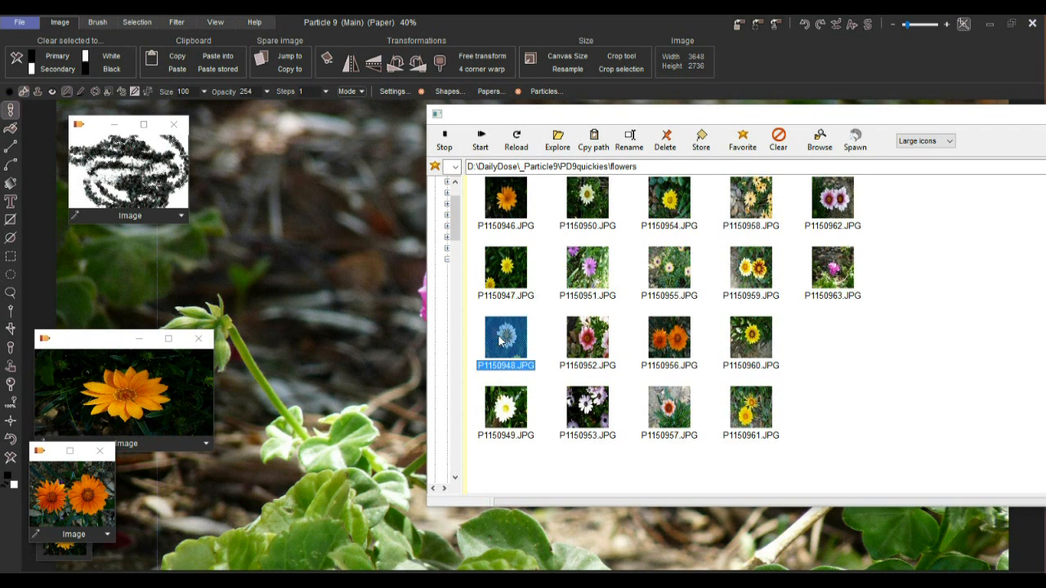
pyautogui.click(705, 141)
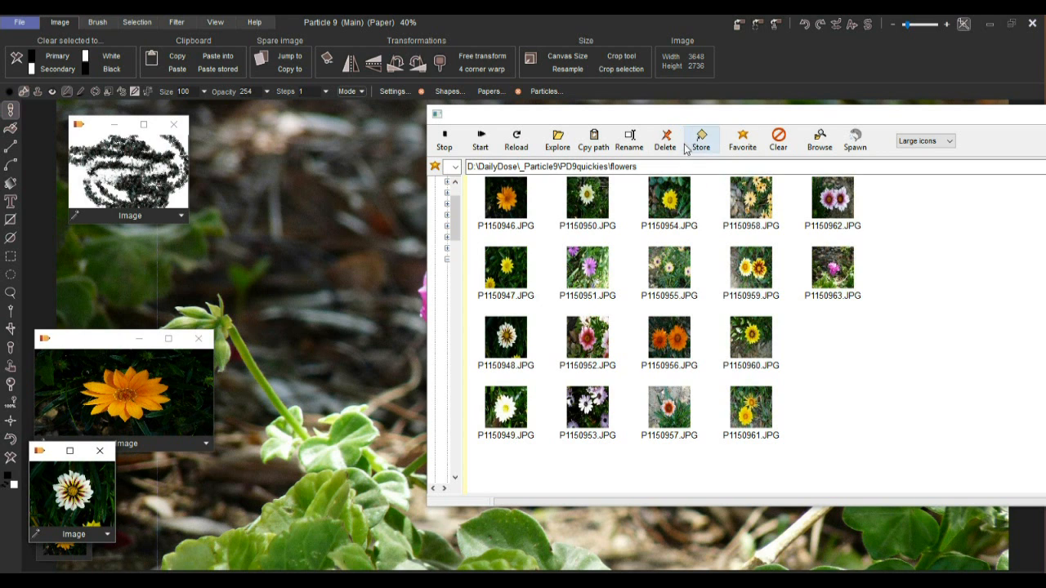
# Store P1150957.JPG, widen its window and place it beside the stored white flower.
pyautogui.click(672, 417)
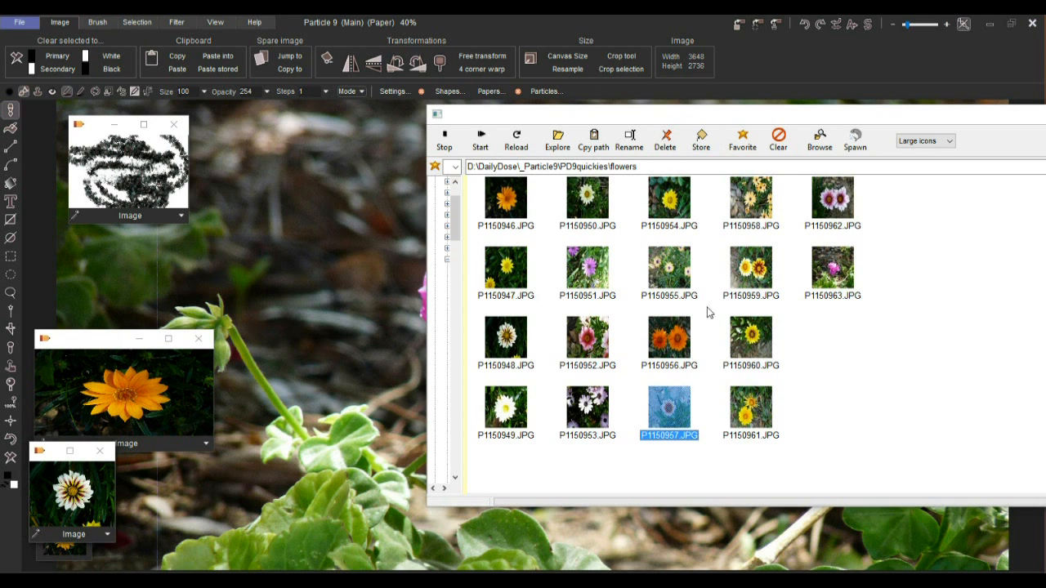
pyautogui.click(701, 140)
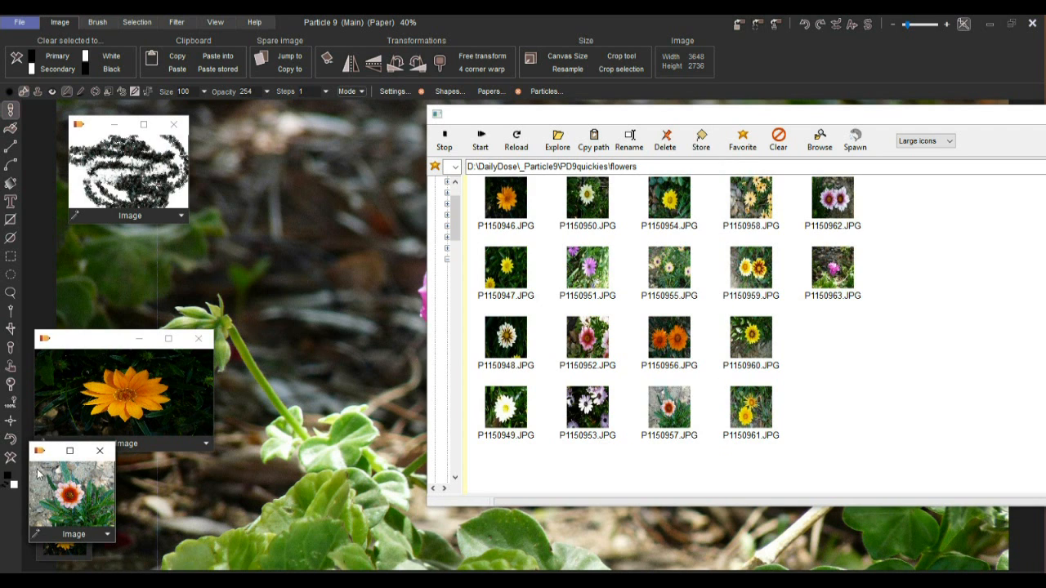
pyautogui.moveTo(116, 508); pyautogui.dragTo(166, 509)
pyautogui.moveTo(63, 462); pyautogui.dragTo(173, 477)
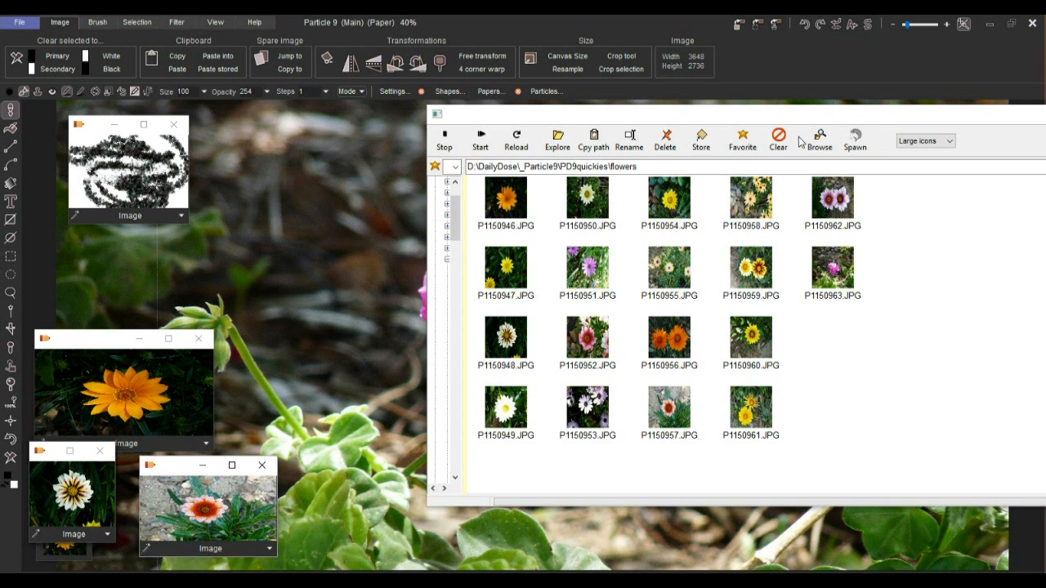
# Bring up the image browser's source folder selection, look through its tree and close it without choosing a folder.
pyautogui.click(826, 146)
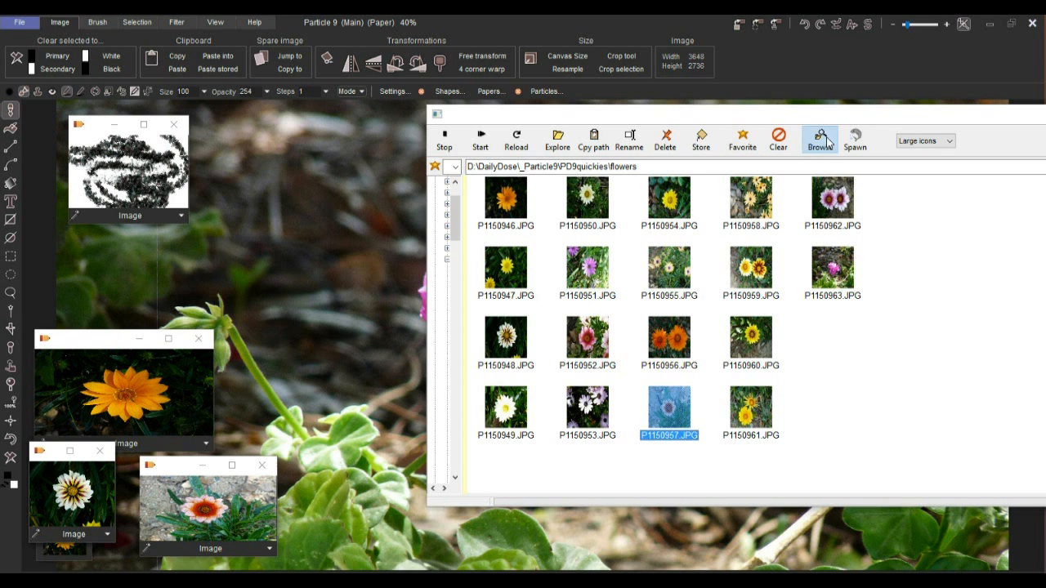
pyautogui.moveTo(612, 276)
pyautogui.mouseDown()
pyautogui.moveTo(615, 315)
pyautogui.moveTo(616, 264)
pyautogui.mouseUp()
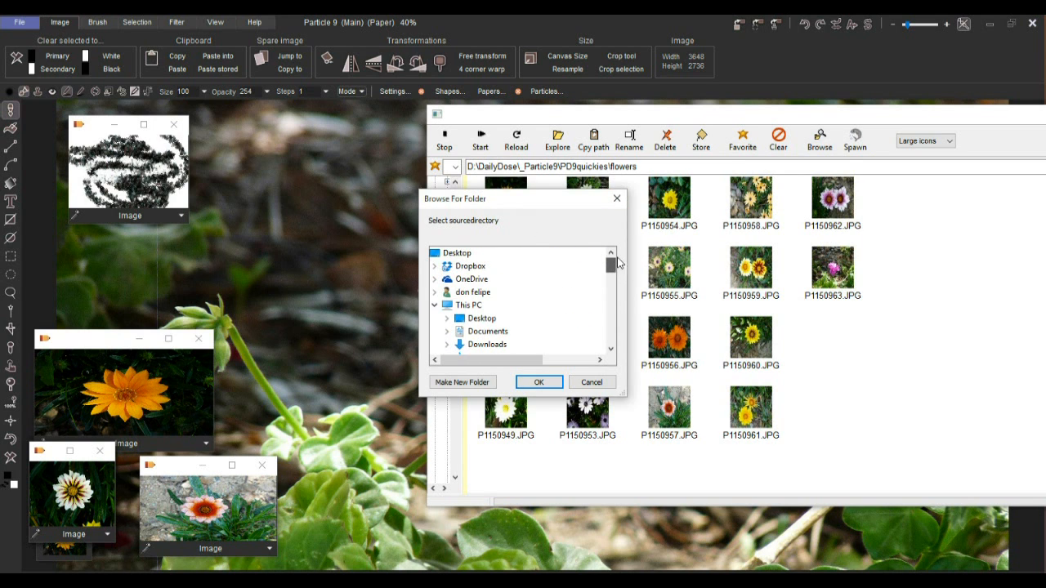
pyautogui.click(617, 199)
# Spawn a second image browser window, narrow its folder tree and position it overlapping the first browser.
pyautogui.click(855, 139)
pyautogui.moveTo(586, 120); pyautogui.dragTo(845, 184)
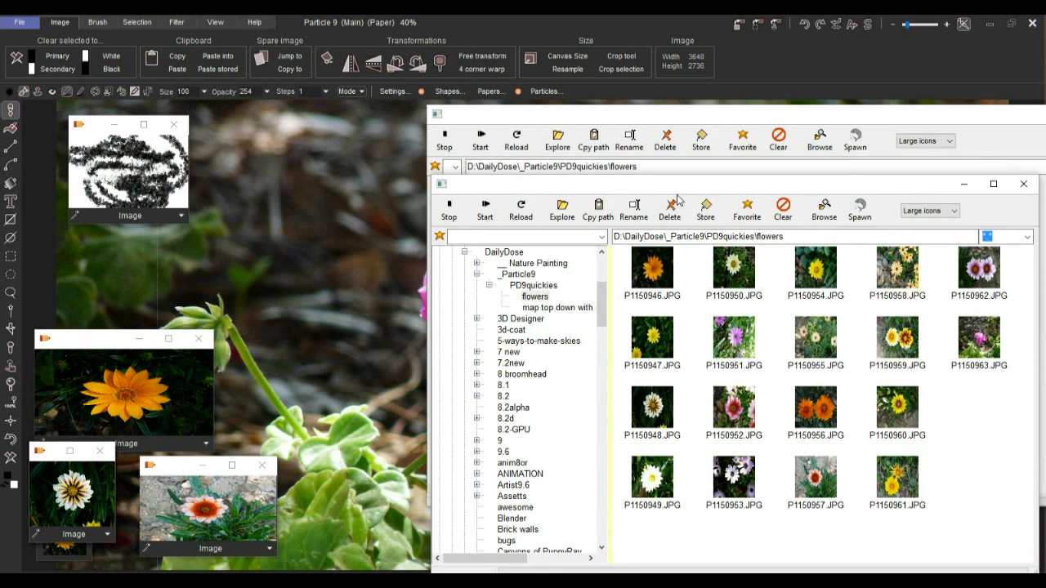
pyautogui.moveTo(608, 273); pyautogui.dragTo(455, 277)
pyautogui.moveTo(625, 185); pyautogui.dragTo(423, 185)
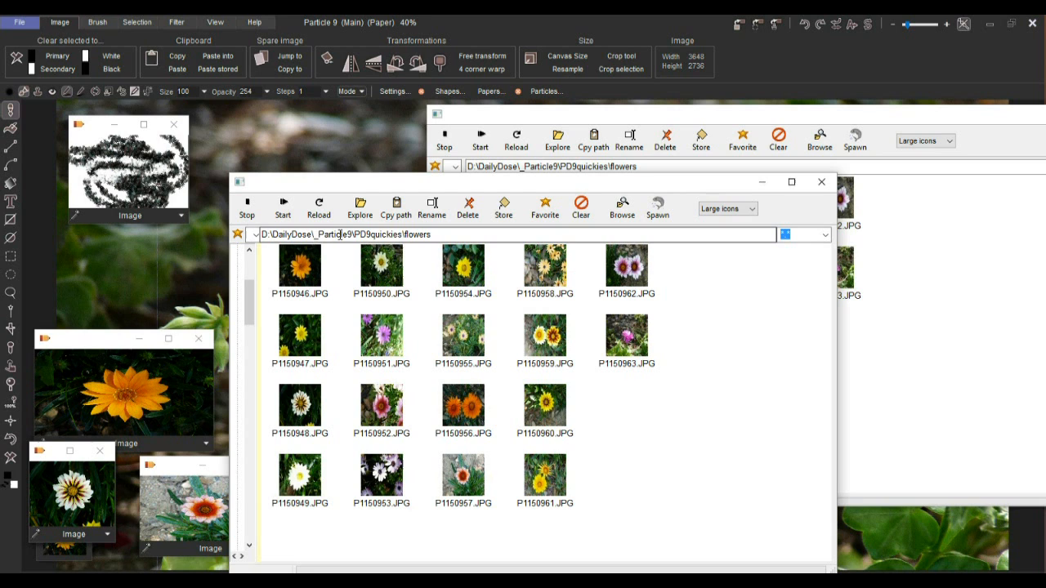
# Show the second browser's files as small icons and as Details, and narrow its window to fit the list.
pyautogui.click(752, 211)
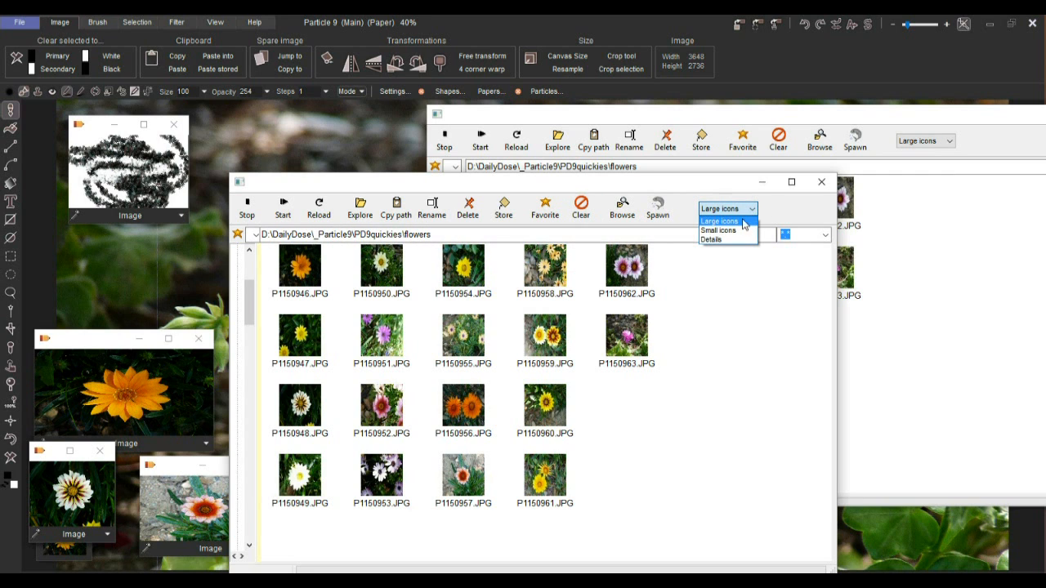
pyautogui.click(740, 230)
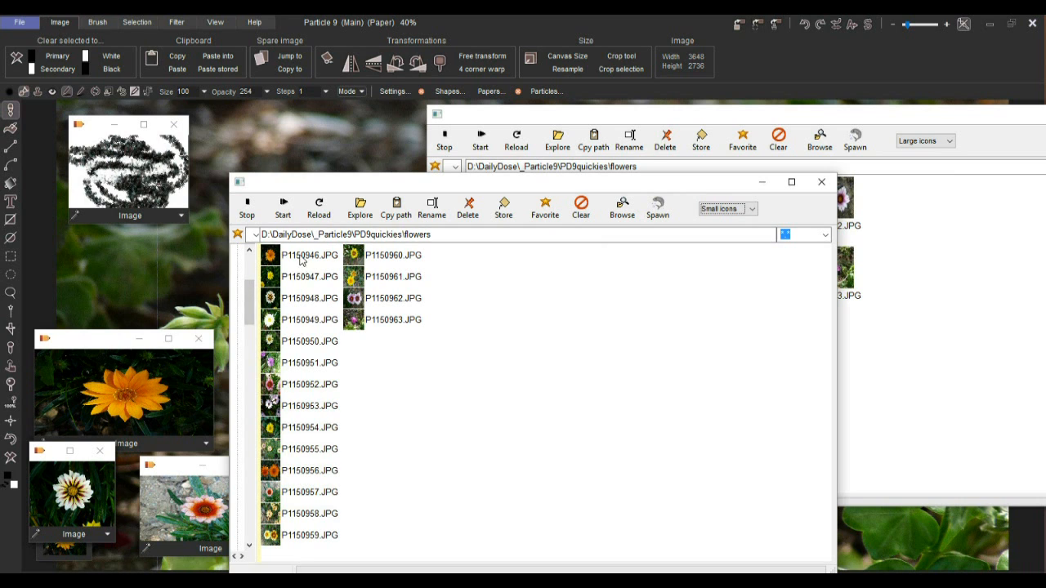
pyautogui.click(753, 210)
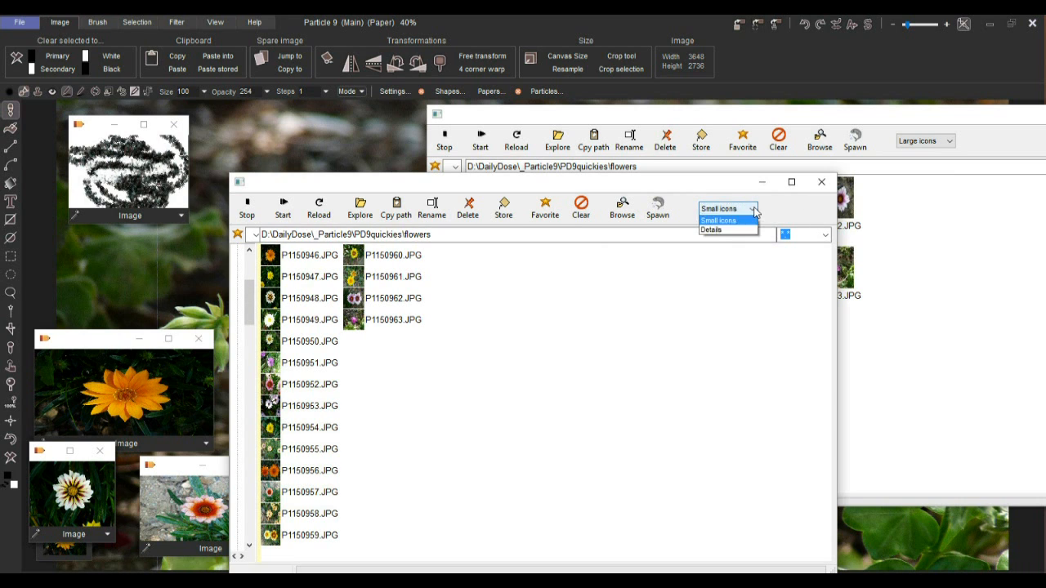
pyautogui.click(716, 241)
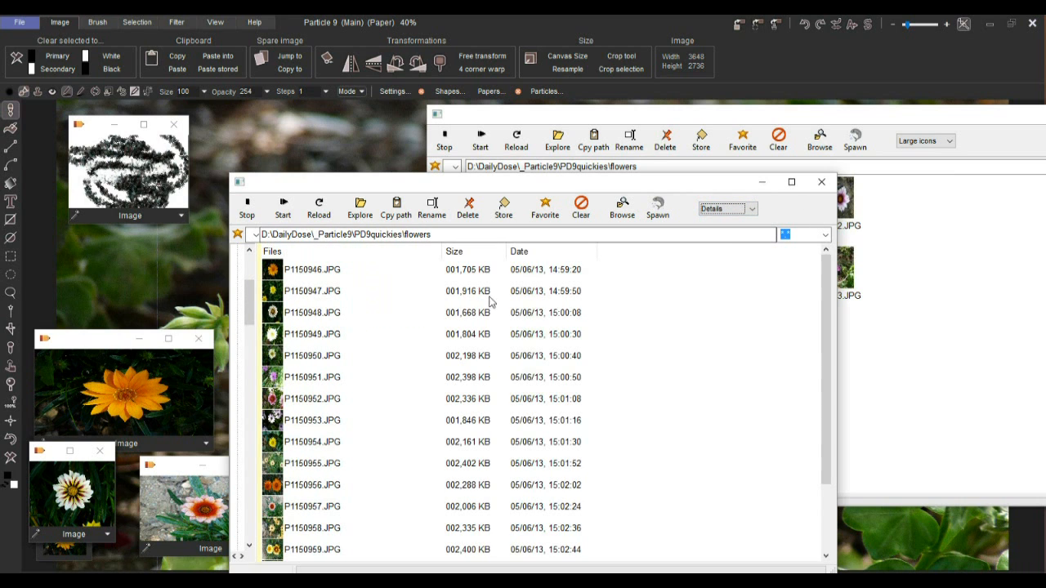
pyautogui.moveTo(833, 292); pyautogui.dragTo(713, 293)
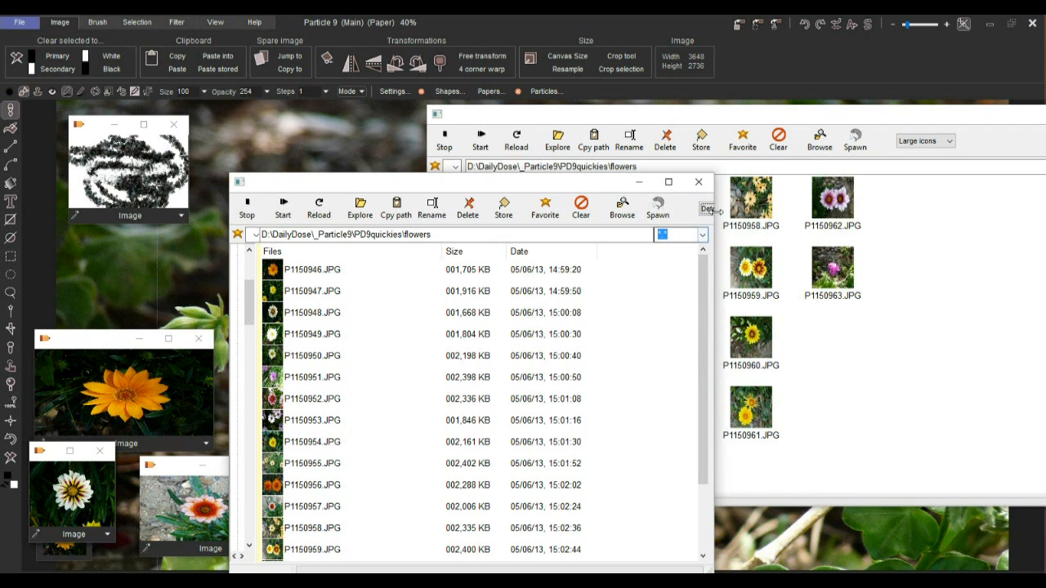
# Widen the second image browser, show its files as Large icons, and close it.
pyautogui.moveTo(715, 219); pyautogui.dragTo(793, 219)
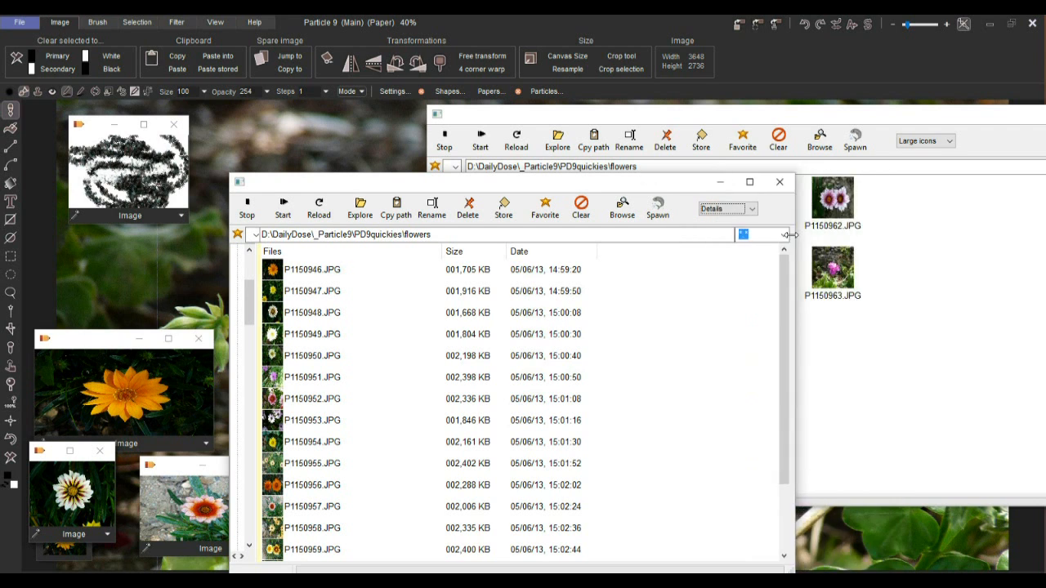
pyautogui.click(752, 211)
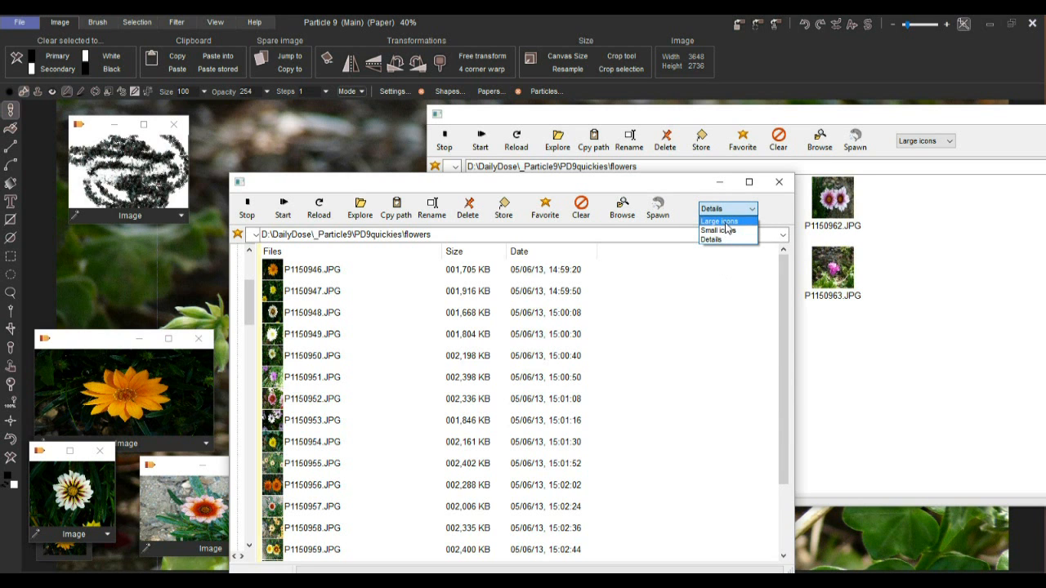
pyautogui.click(724, 223)
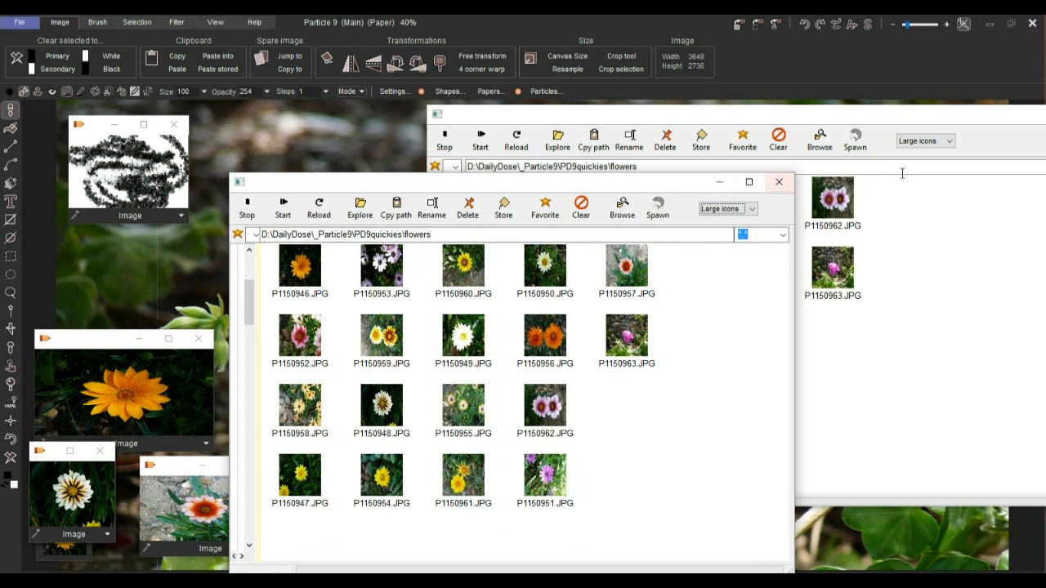
pyautogui.click(780, 182)
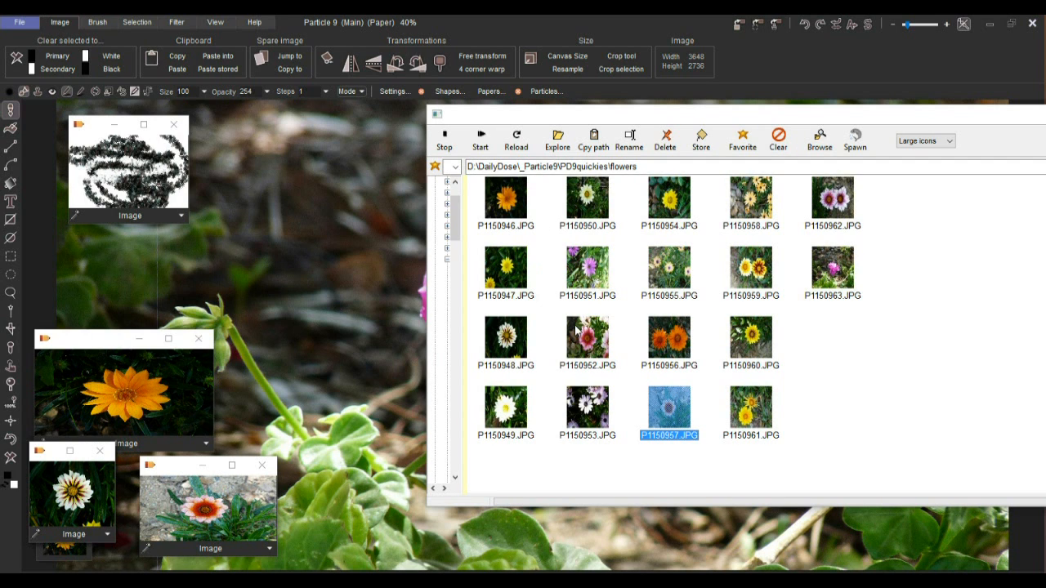
# Store P1150962.JPG from the remaining image browser and close that browser.
pyautogui.click(588, 350)
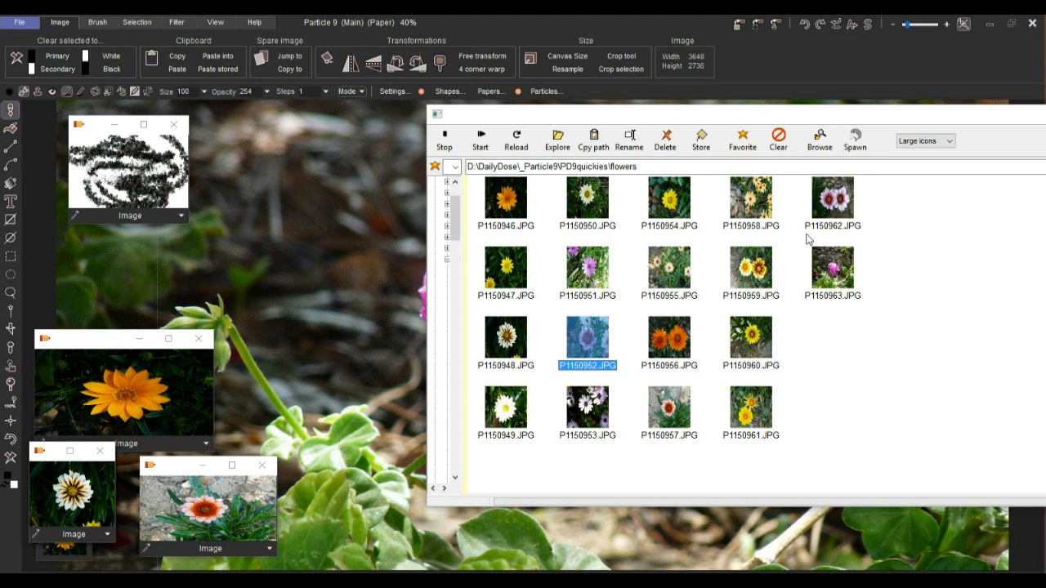
pyautogui.click(834, 196)
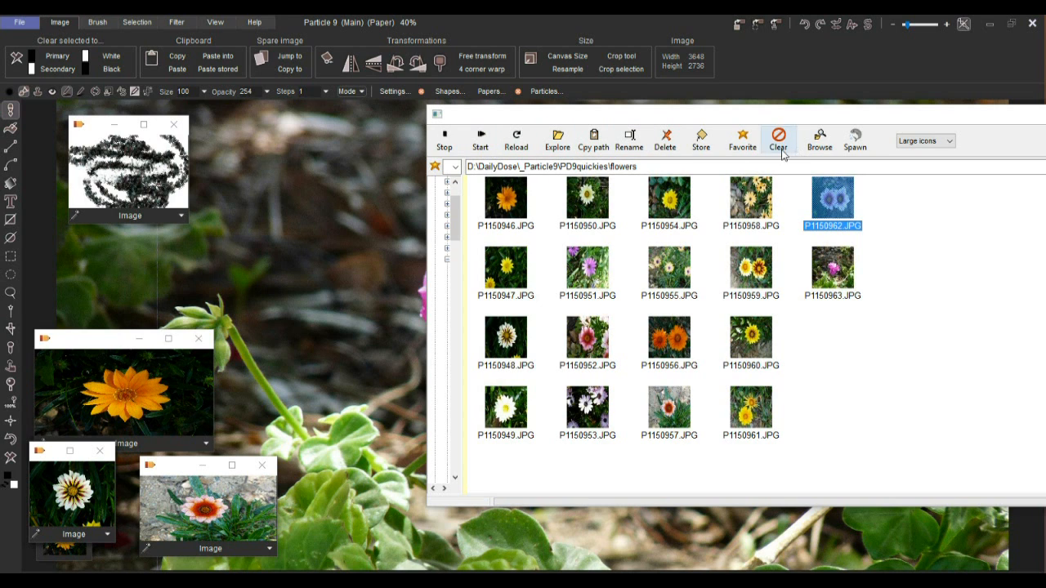
pyautogui.click(704, 143)
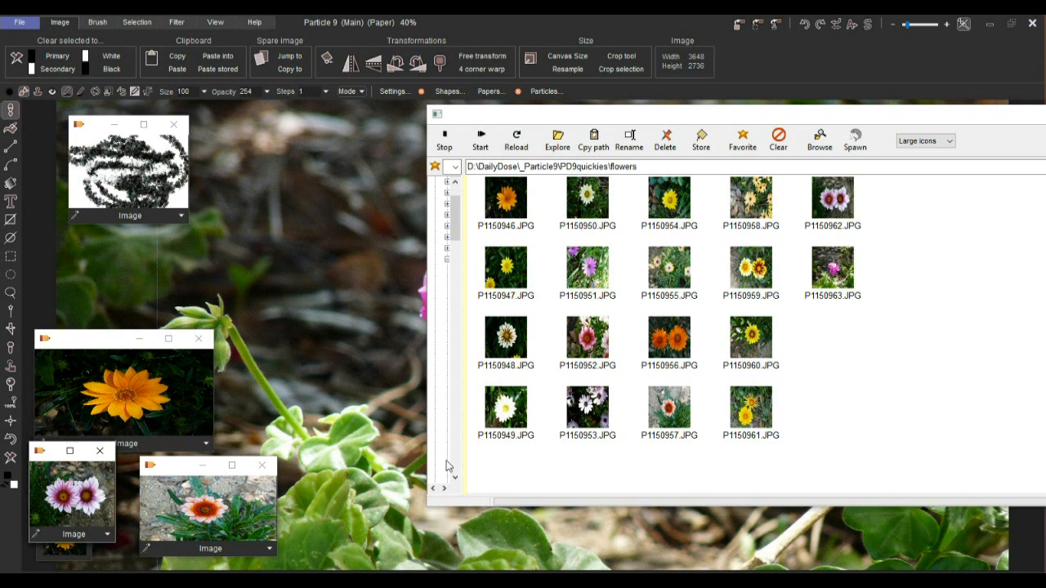
pyautogui.click(1016, 109)
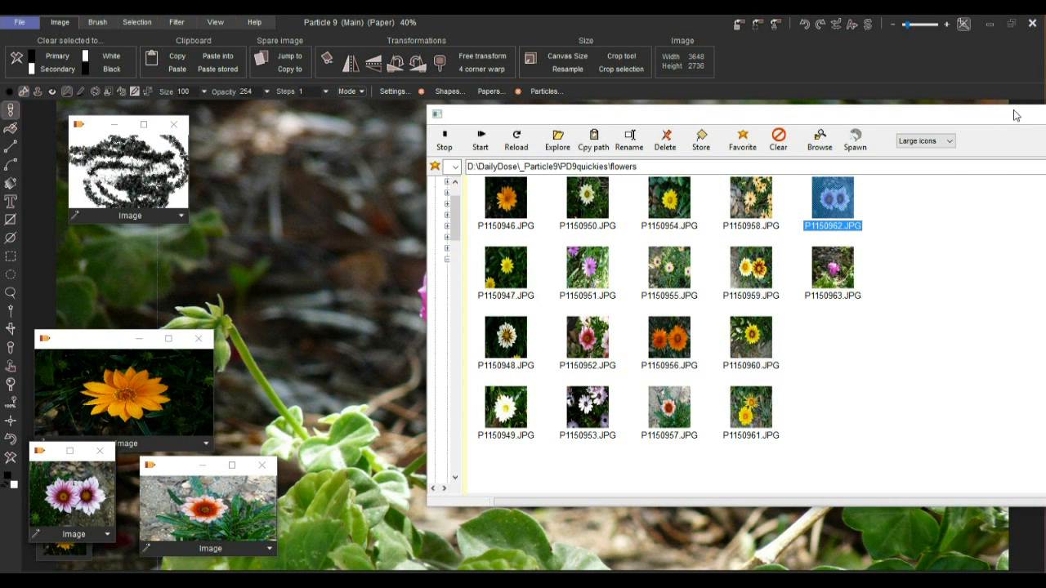
pyautogui.moveTo(1014, 110); pyautogui.dragTo(806, 115)
pyautogui.click(966, 121)
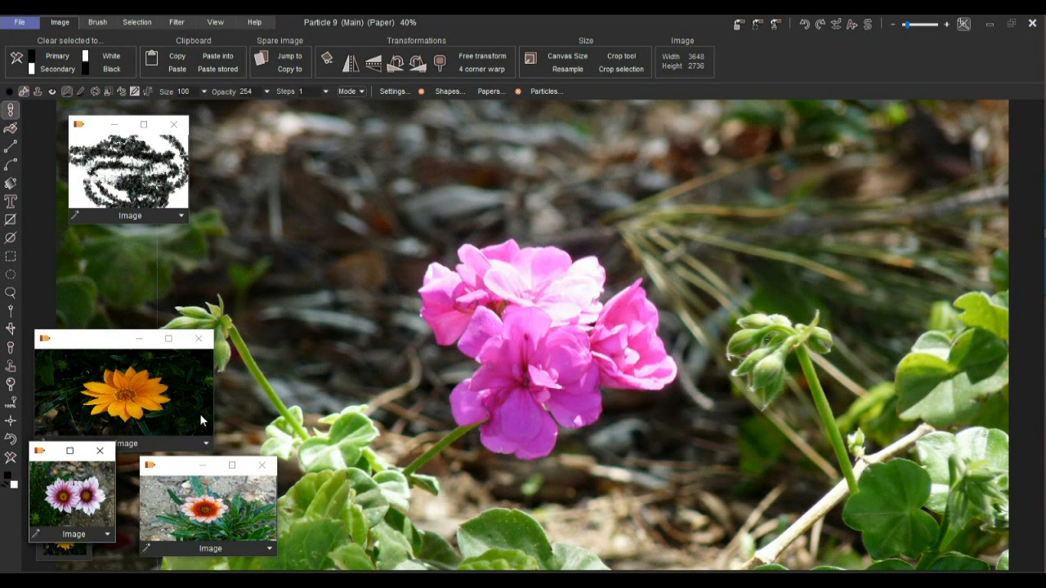
# Display the stored pink-and-white pair, the orange flower and the red-centred flower on the canvas in turn.
pyautogui.click(76, 488)
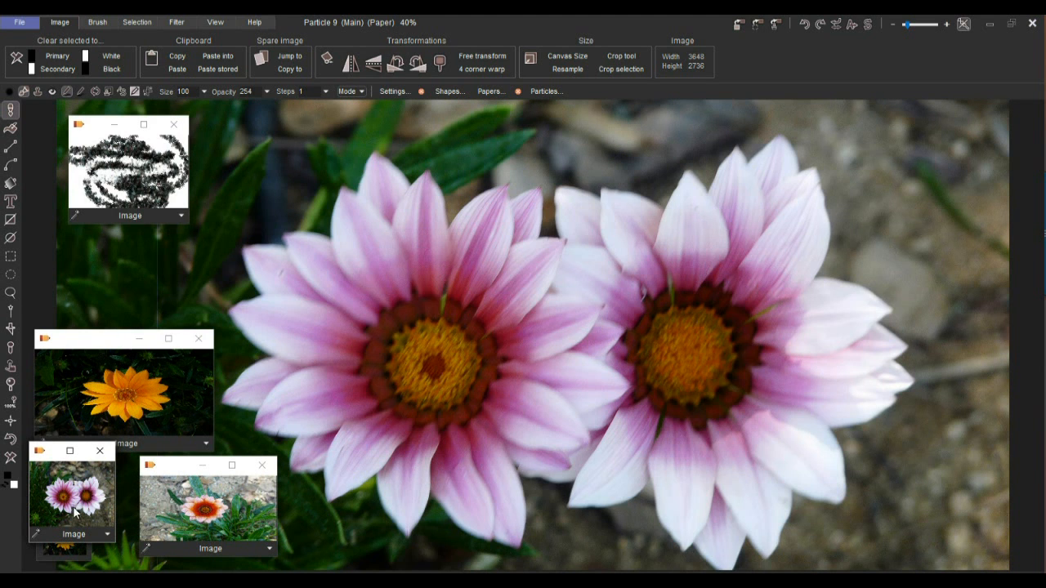
pyautogui.click(130, 382)
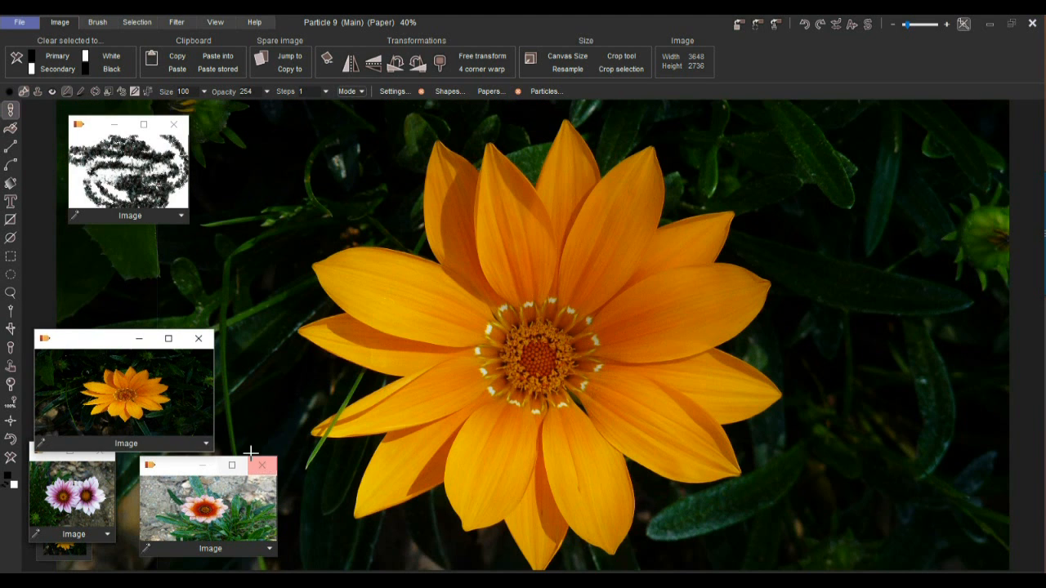
pyautogui.click(231, 511)
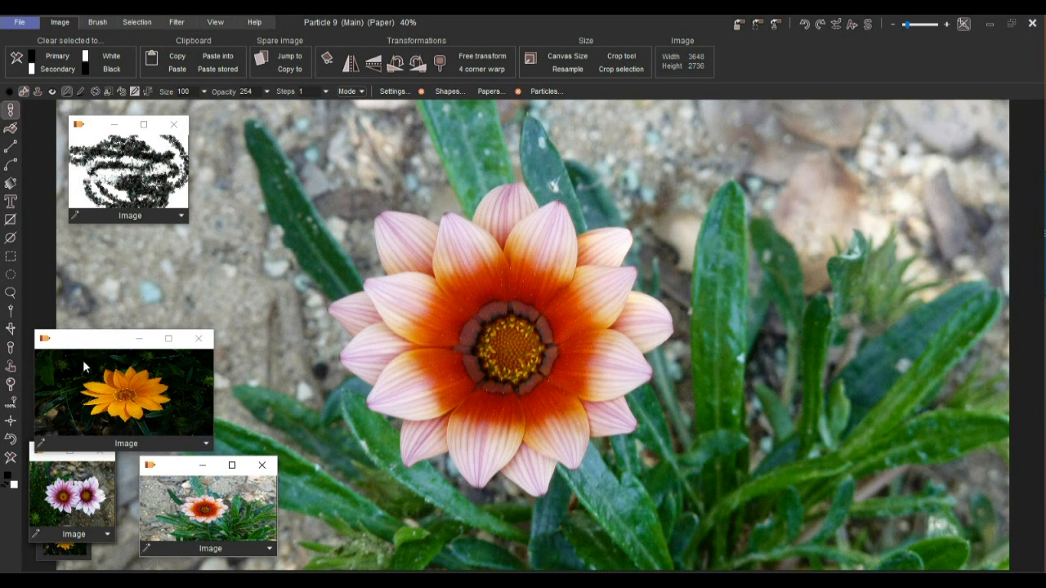
# Move the stored orange flower's window higher, then widen the pink-and-white pair's window and place it beside the red-centred flower.
pyautogui.moveTo(84, 340); pyautogui.dragTo(77, 263)
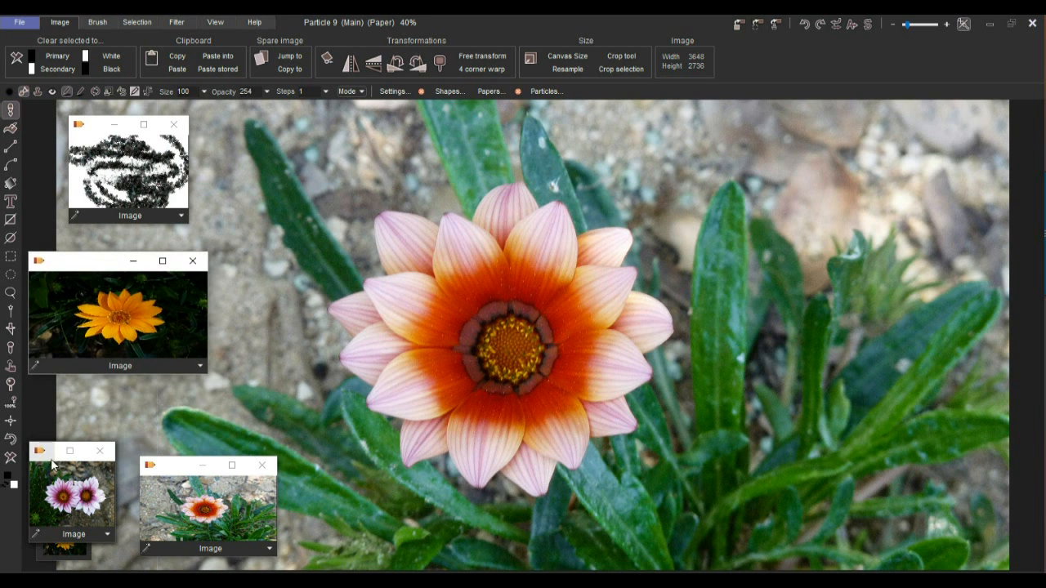
pyautogui.moveTo(116, 484); pyautogui.dragTo(157, 483)
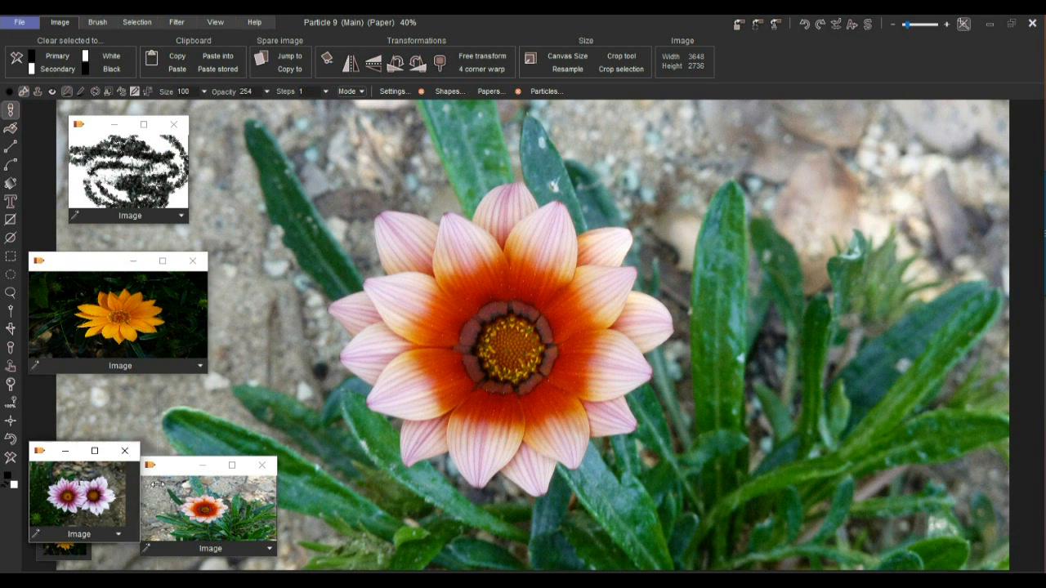
pyautogui.moveTo(64, 463); pyautogui.dragTo(317, 482)
# Show the stored white striped flower on the canvas, resize its window and place it beside the pink-and-white pair.
pyautogui.click(68, 492)
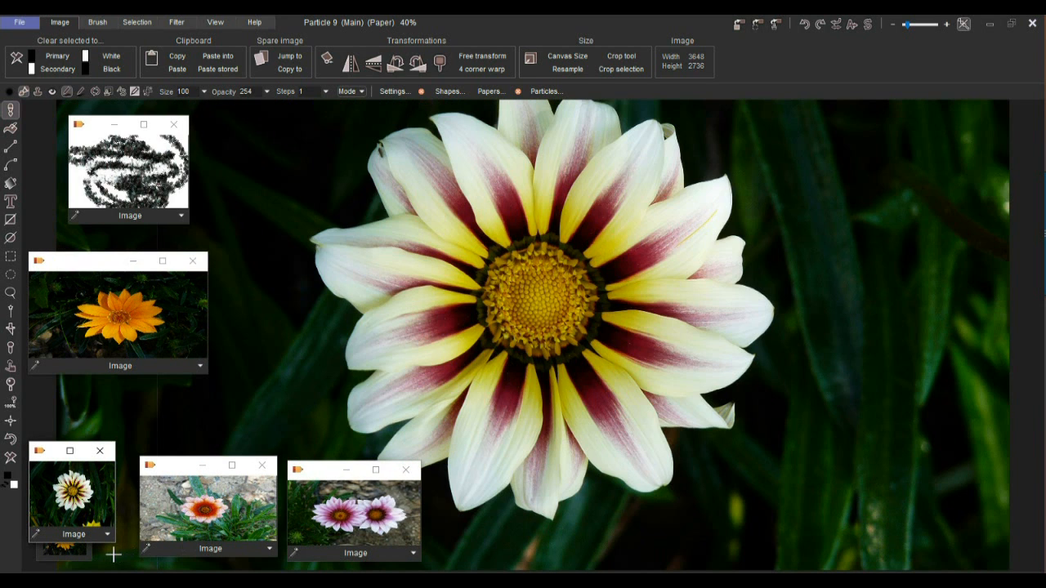
pyautogui.moveTo(110, 546); pyautogui.dragTo(215, 559)
pyautogui.moveTo(69, 454); pyautogui.dragTo(478, 460)
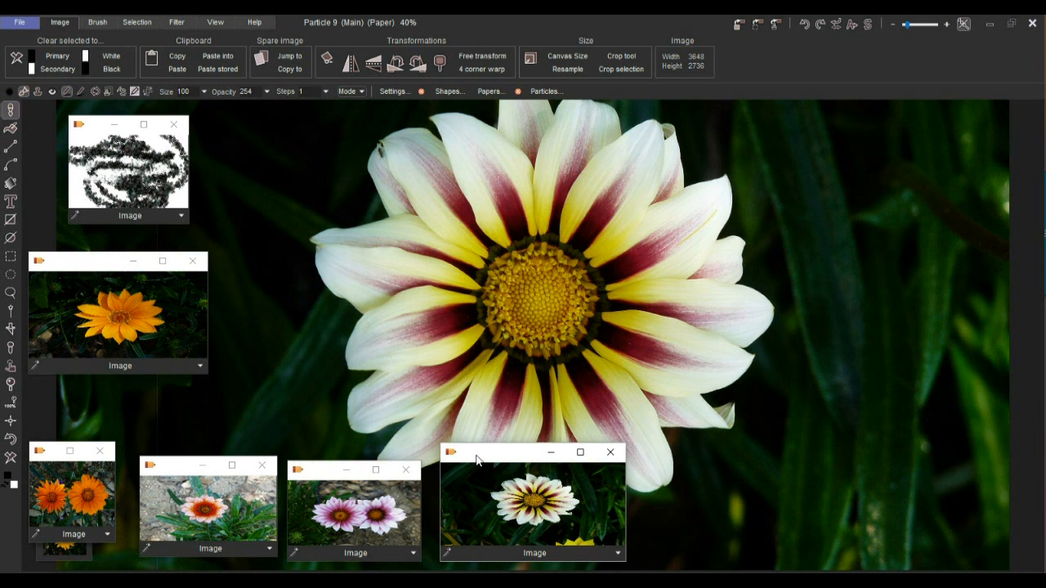
pyautogui.moveTo(627, 563); pyautogui.dragTo(570, 552)
pyautogui.moveTo(470, 460); pyautogui.dragTo(466, 469)
# Show the stored orange flower pair on the canvas, enlarge its window and place it beyond the white striped flower.
pyautogui.click(63, 478)
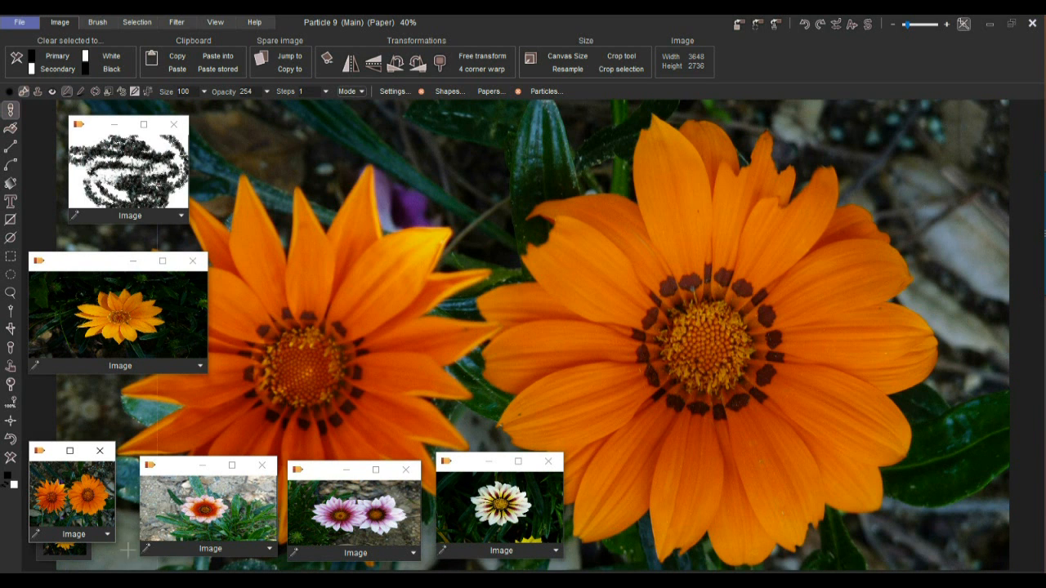
pyautogui.moveTo(114, 546); pyautogui.dragTo(161, 561)
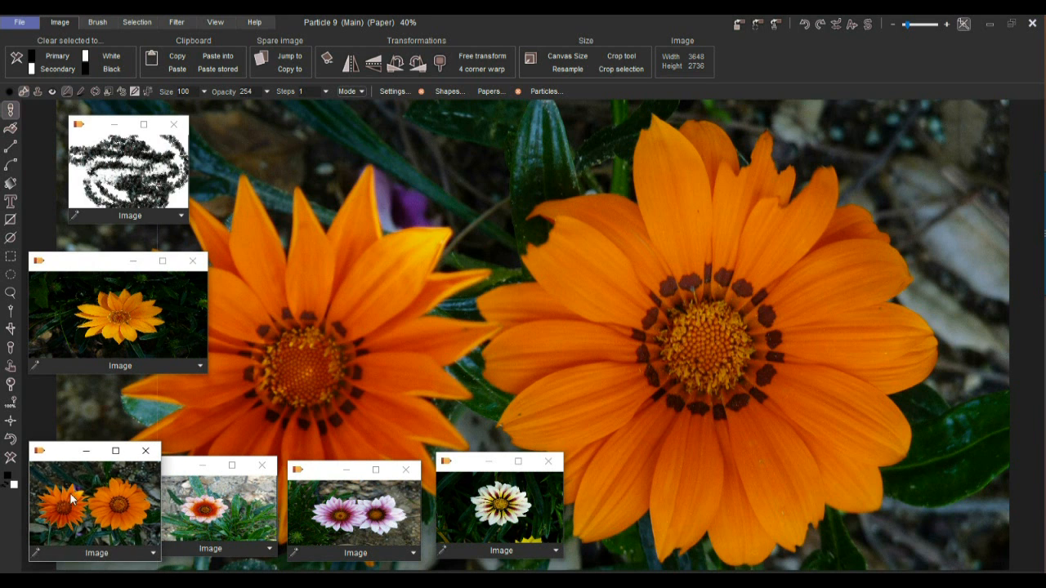
pyautogui.moveTo(56, 456); pyautogui.dragTo(629, 455)
# Show the stored pink-and-white pair on the canvas and close its duplicate stored window.
pyautogui.click(66, 502)
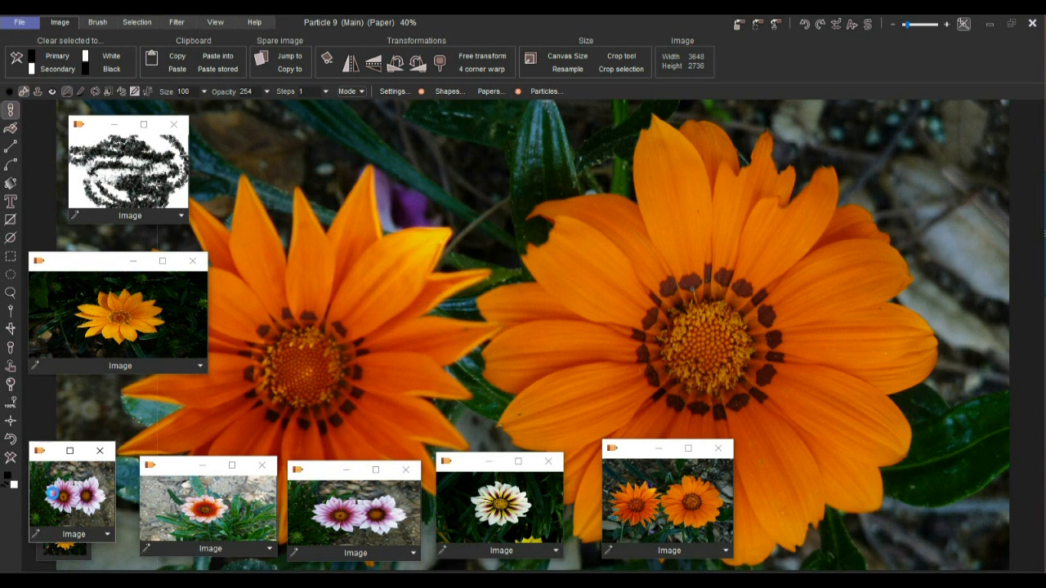
pyautogui.click(407, 507)
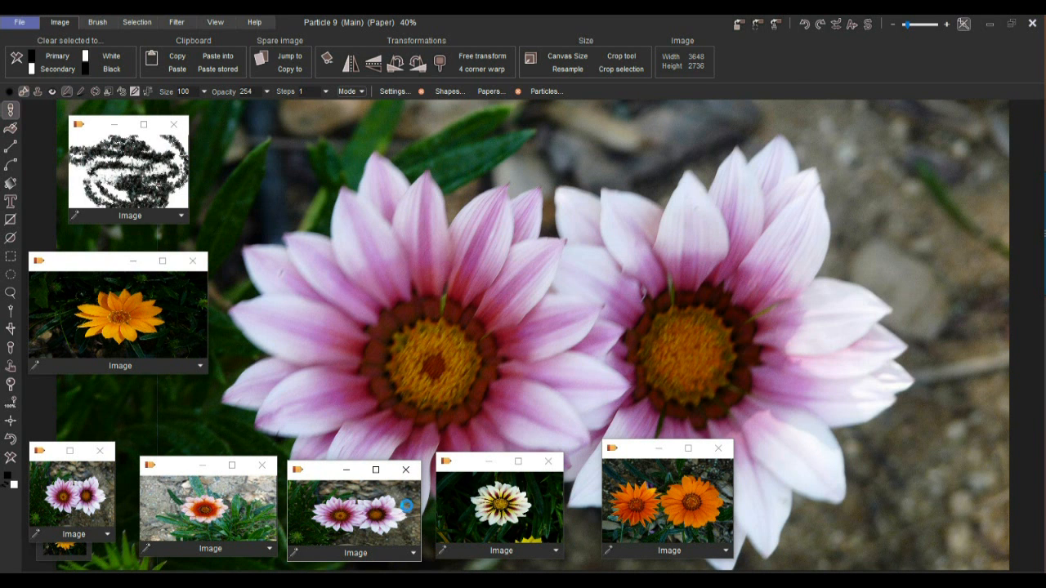
pyautogui.click(100, 450)
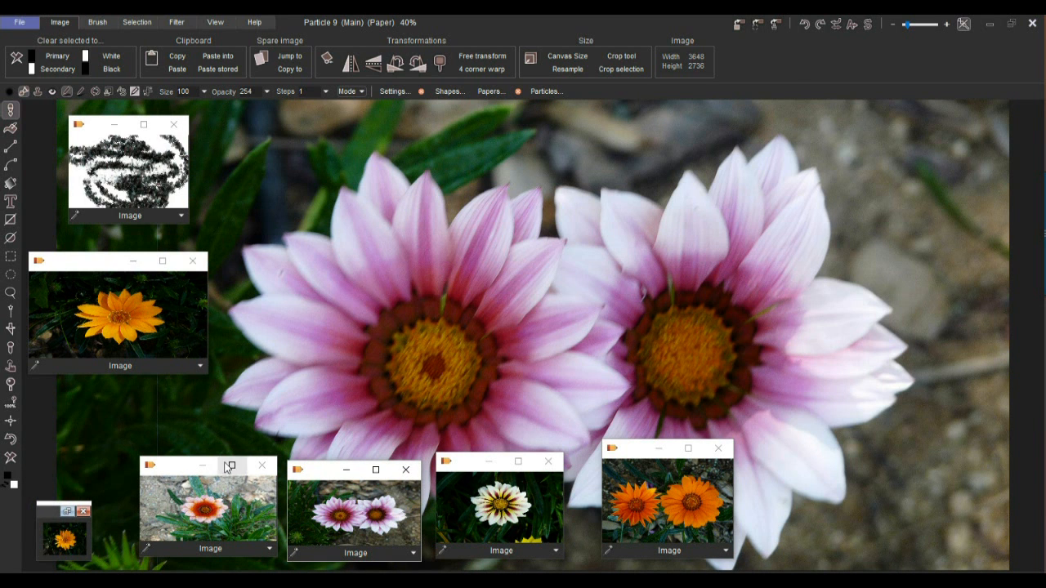
# Gather the four lower stored flower windows into an overlapping row starting near the left toolbar.
pyautogui.moveTo(173, 471); pyautogui.dragTo(84, 435)
pyautogui.moveTo(319, 479); pyautogui.dragTo(150, 464)
pyautogui.click(464, 470)
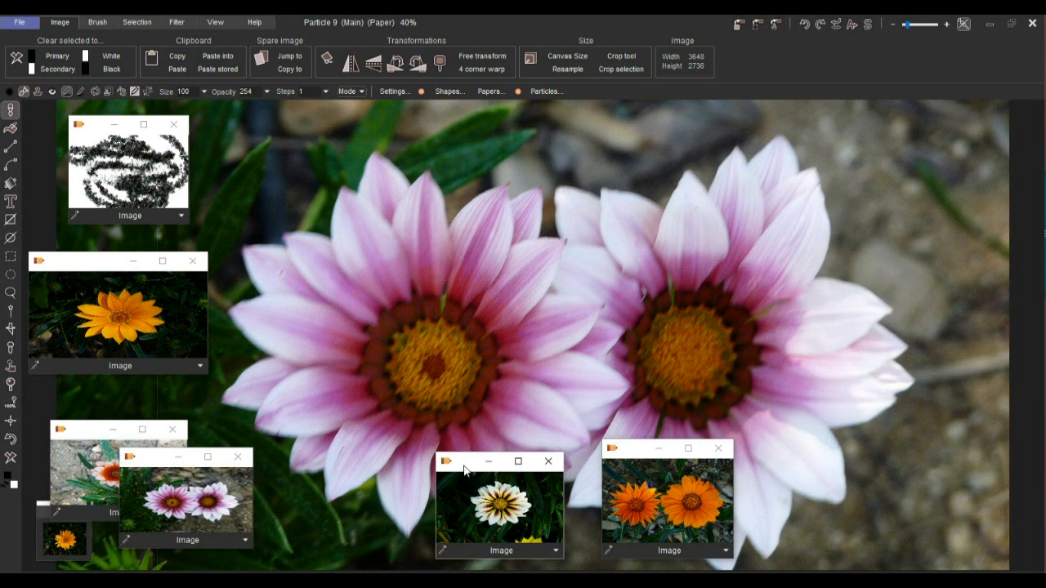
pyautogui.moveTo(464, 470); pyautogui.dragTo(240, 469)
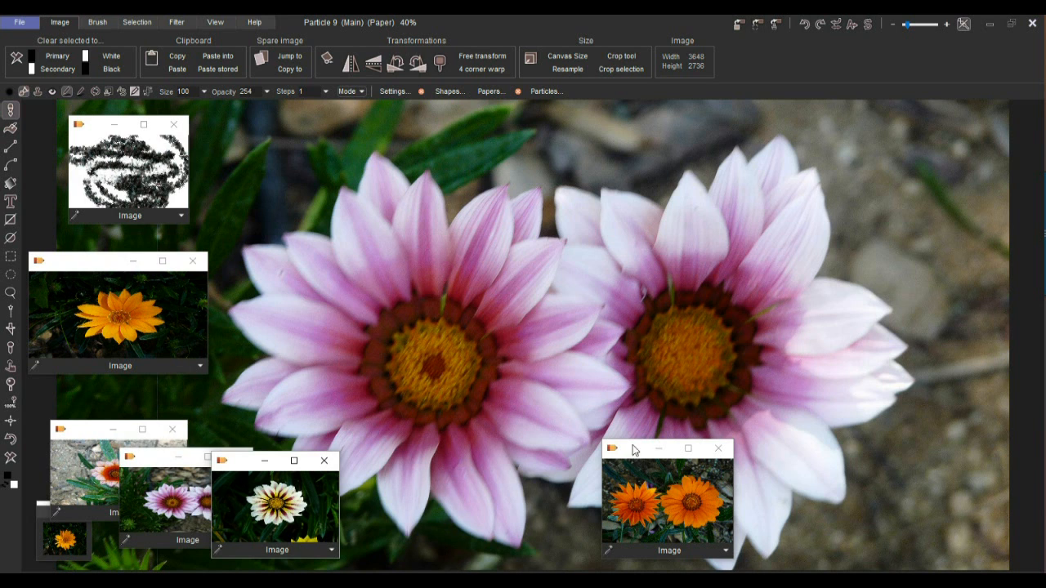
pyautogui.moveTo(636, 458); pyautogui.dragTo(403, 497)
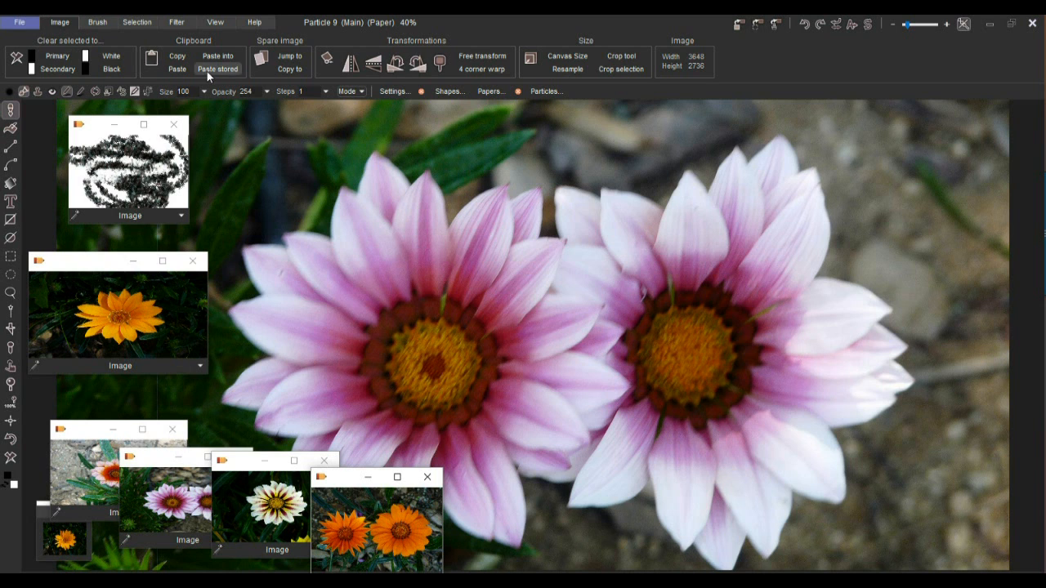
pyautogui.click(229, 69)
pyautogui.click(471, 252)
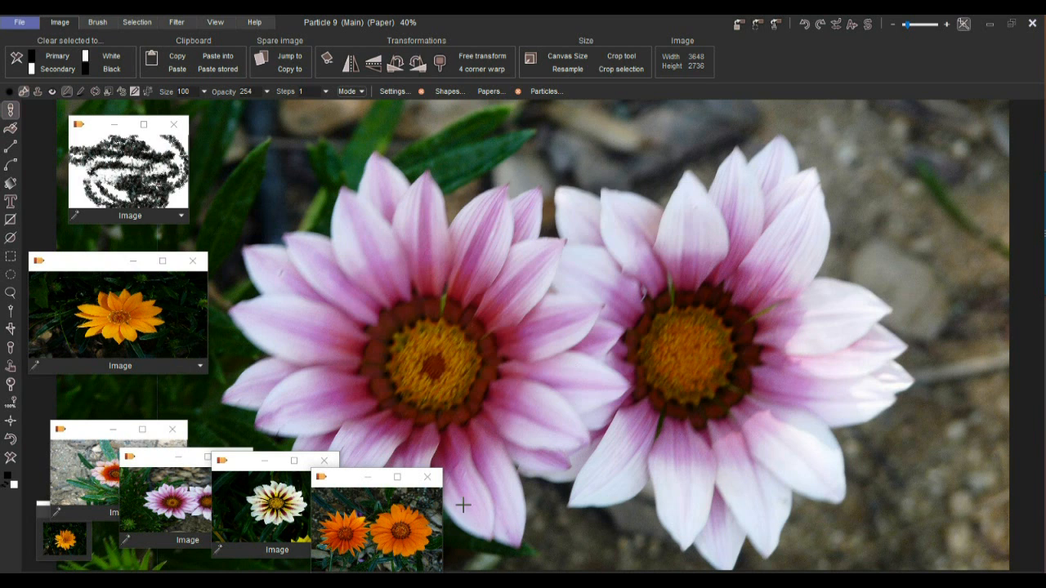
# Bring up the Open dialog, launch P1150948.JPG from it in IrfanView, and shrink the viewer window from its upper edge.
pyautogui.click(19, 23)
pyautogui.click(61, 65)
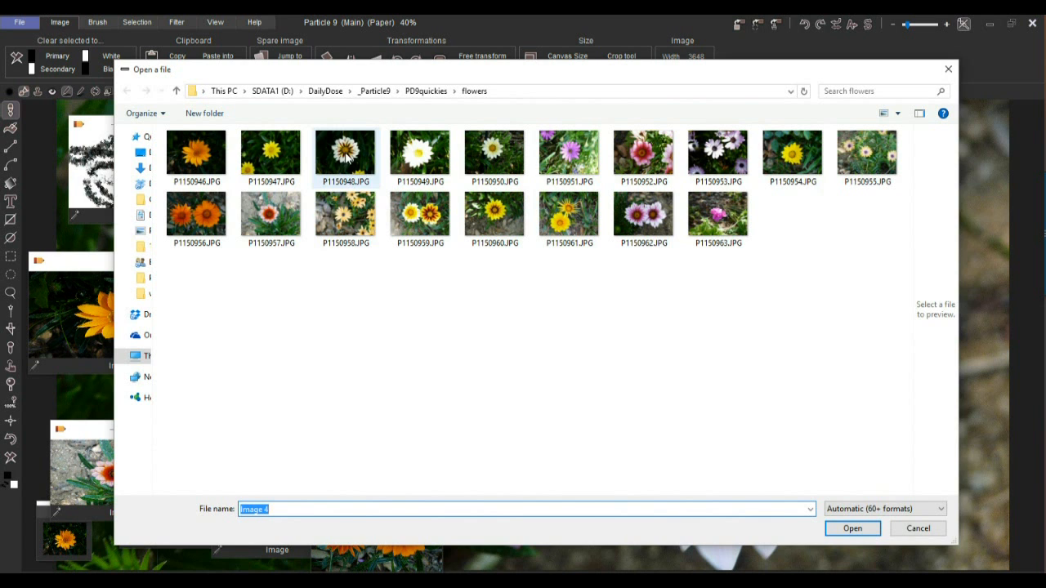
pyautogui.click(346, 155)
pyautogui.rightClick(346, 152)
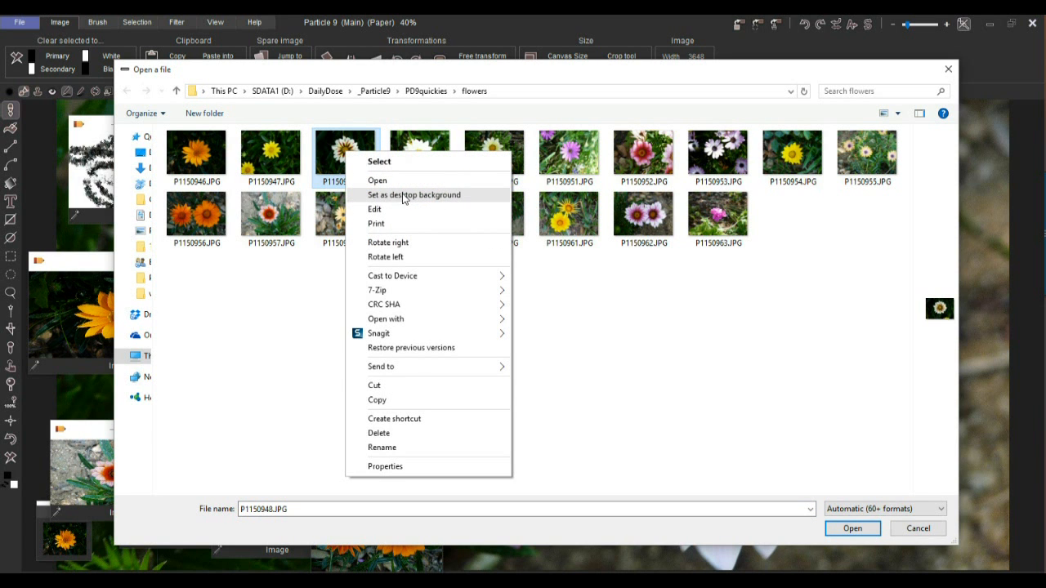
pyautogui.click(390, 179)
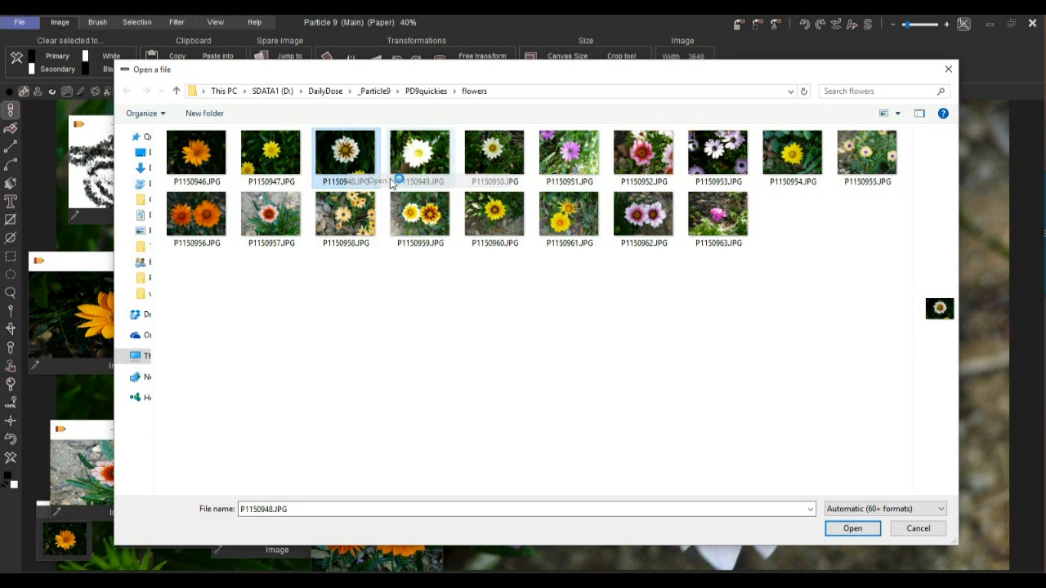
pyautogui.moveTo(468, 41); pyautogui.dragTo(561, 76)
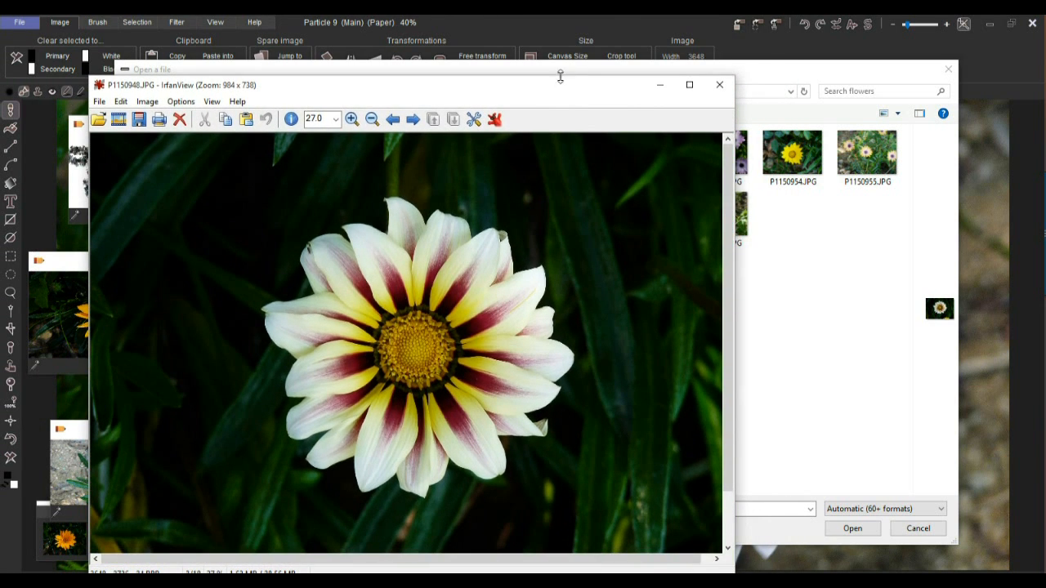
# Select an area of about 2117 x 1883 pixels around the white striped flower in IrfanView and copy it.
pyautogui.moveTo(225, 188); pyautogui.dragTo(597, 471)
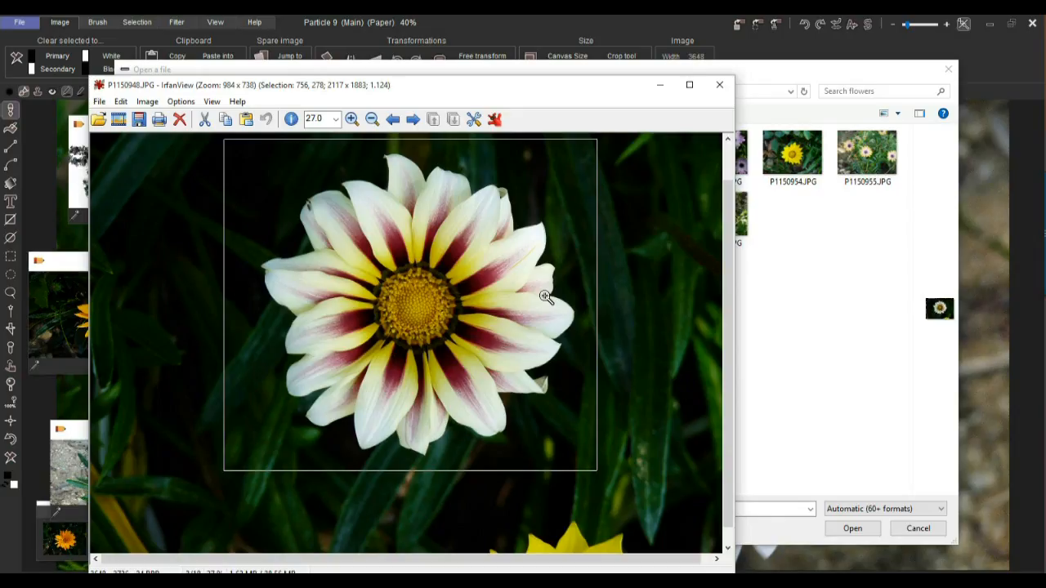
pyautogui.click(122, 101)
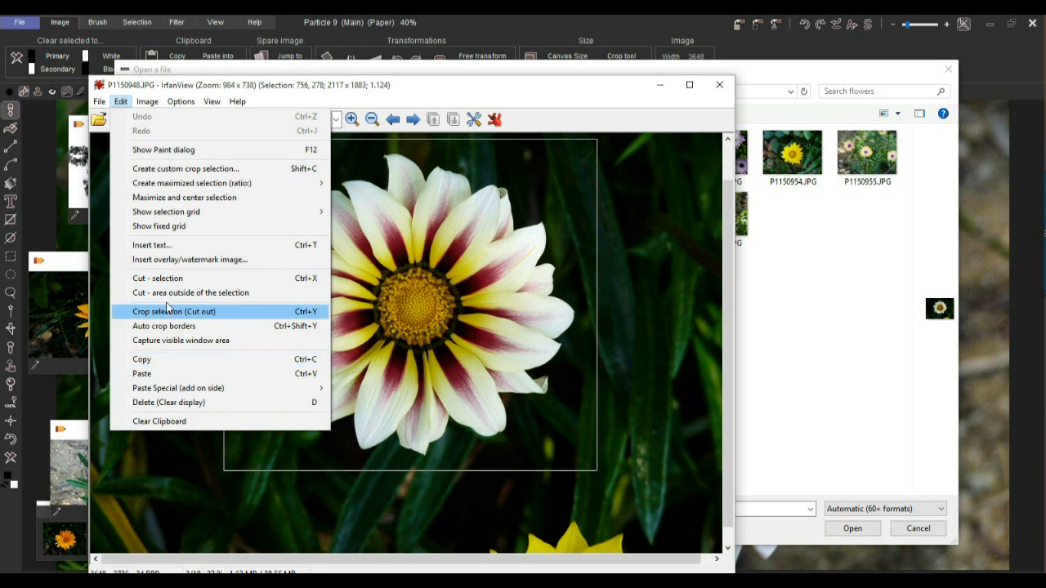
pyautogui.click(166, 362)
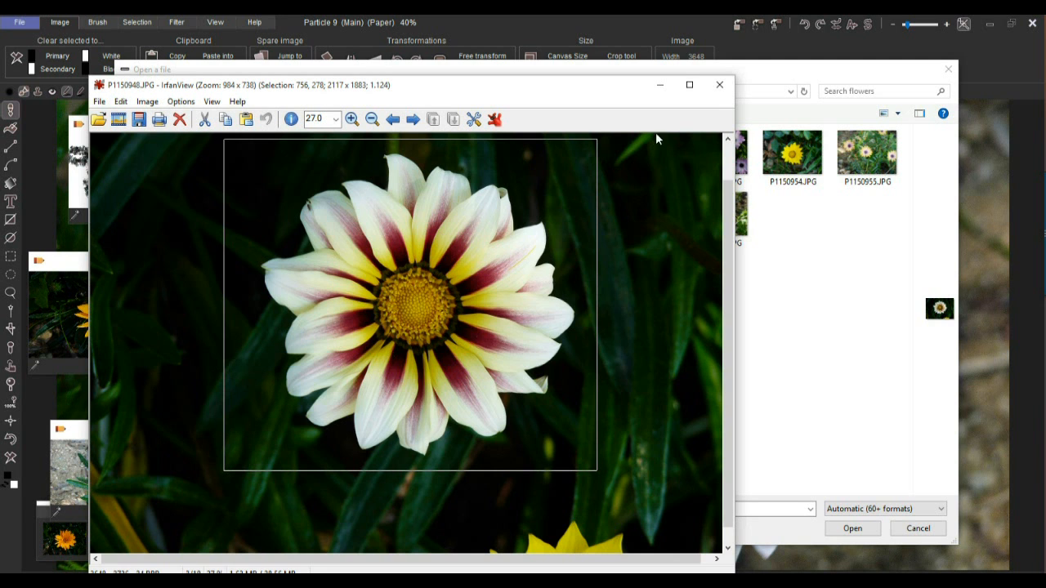
# Close the IrfanView window and the Open dialog, and replace the existing image with the copied striped flower.
pyautogui.click(719, 85)
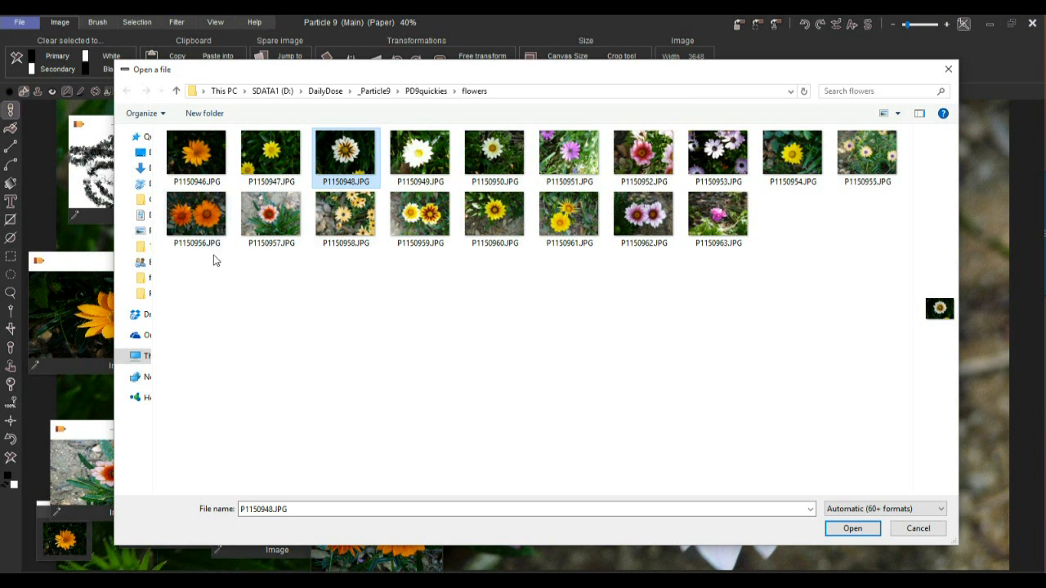
pyautogui.click(917, 528)
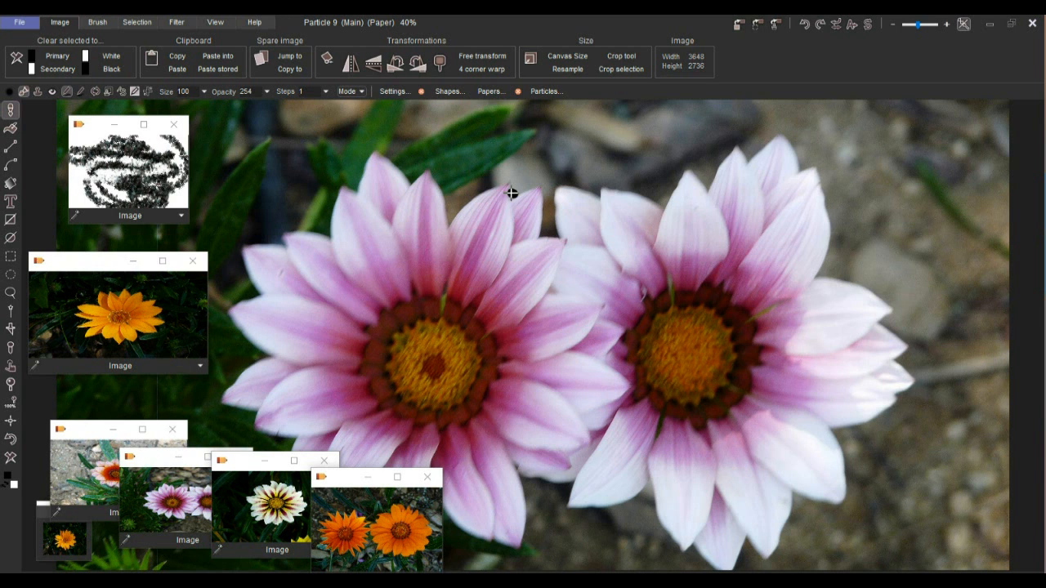
pyautogui.hotkey('ctrl', 'v')
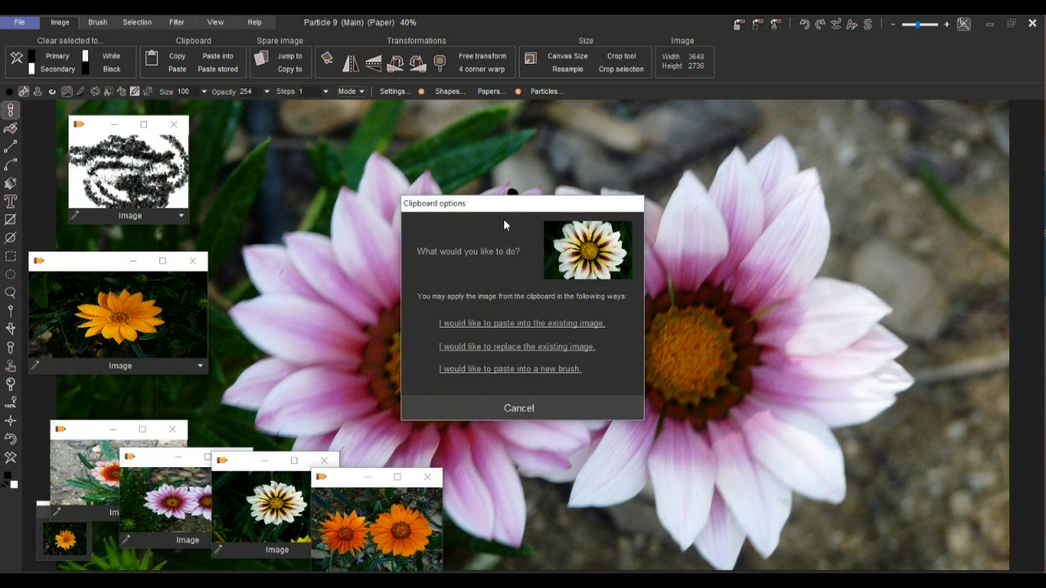
pyautogui.click(539, 349)
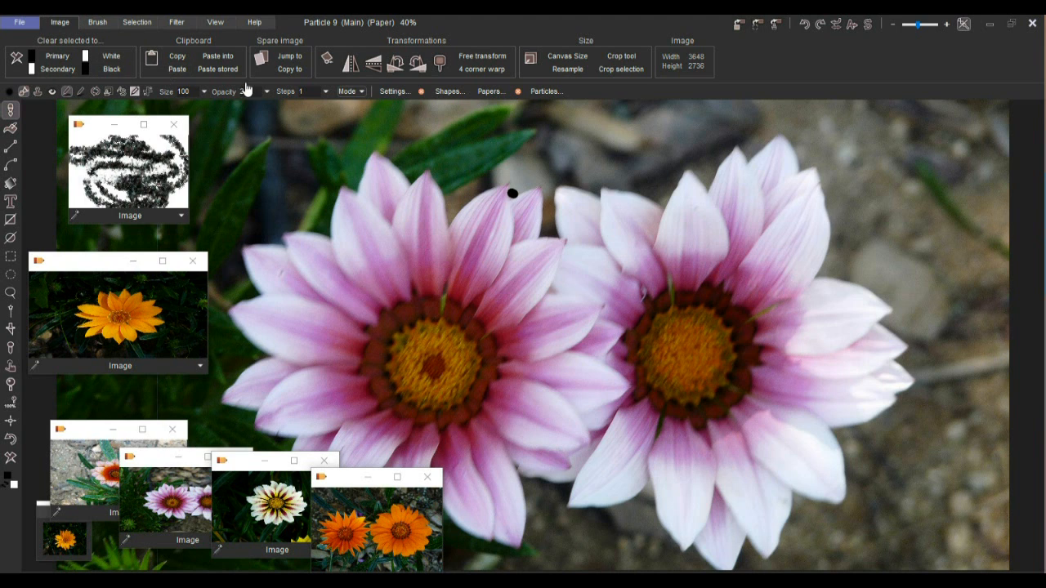
pyautogui.click(180, 71)
pyautogui.click(502, 341)
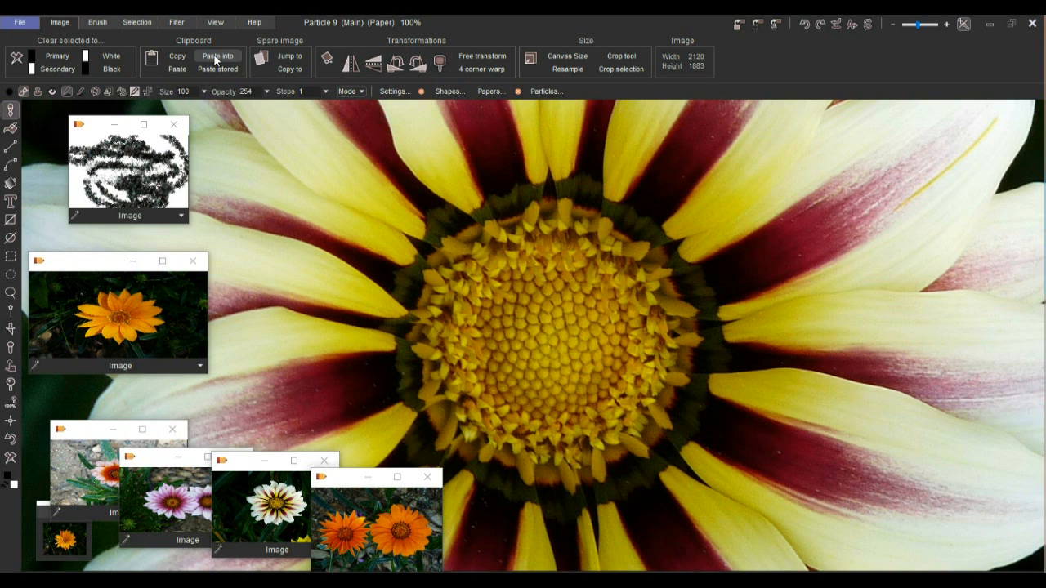
# Show the stored single orange flower on the canvas and replace the existing image with it as a new image.
pyautogui.click(102, 310)
pyautogui.click(202, 366)
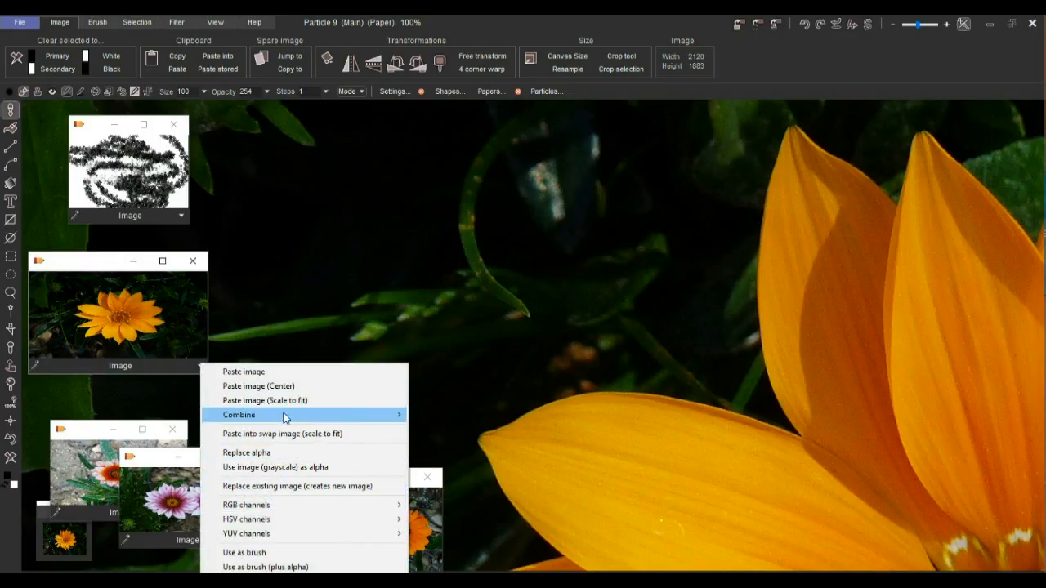
pyautogui.click(276, 487)
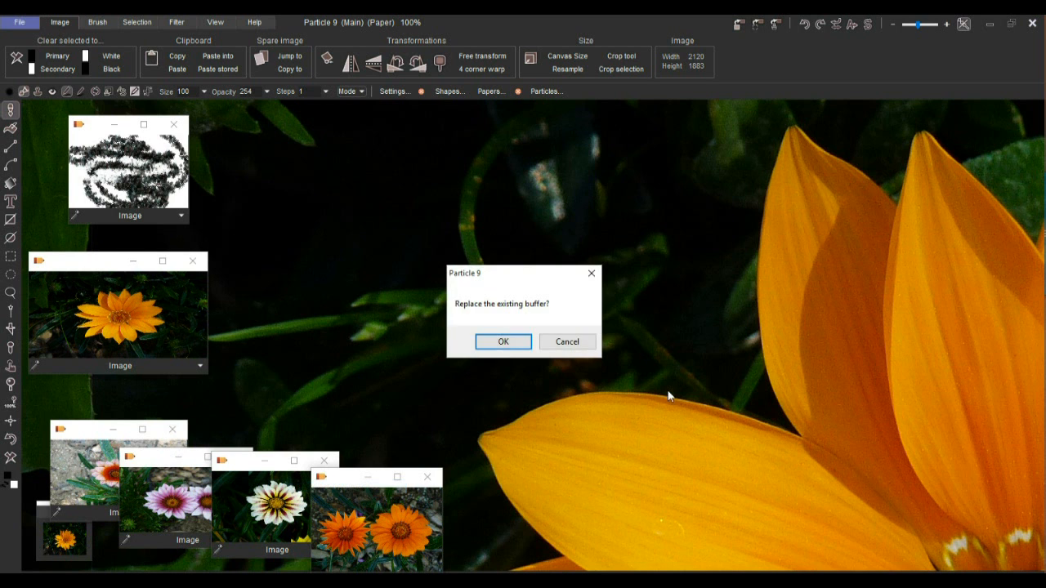
pyautogui.click(501, 344)
pyautogui.scroll(-4, 310, 224)
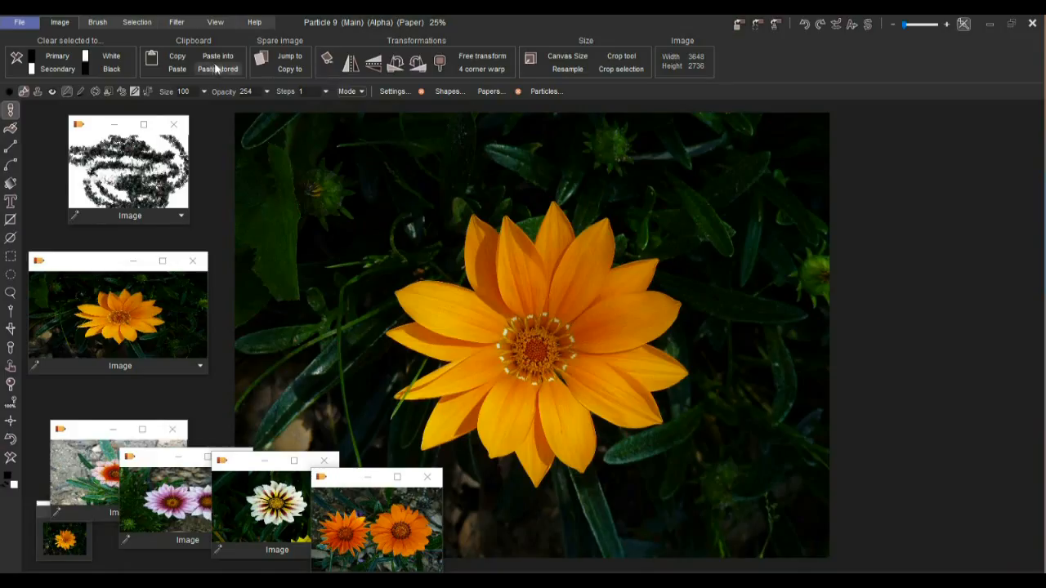
# Paste the copied striped flower into the orange flower image and also paste it as a stored image.
pyautogui.click(218, 57)
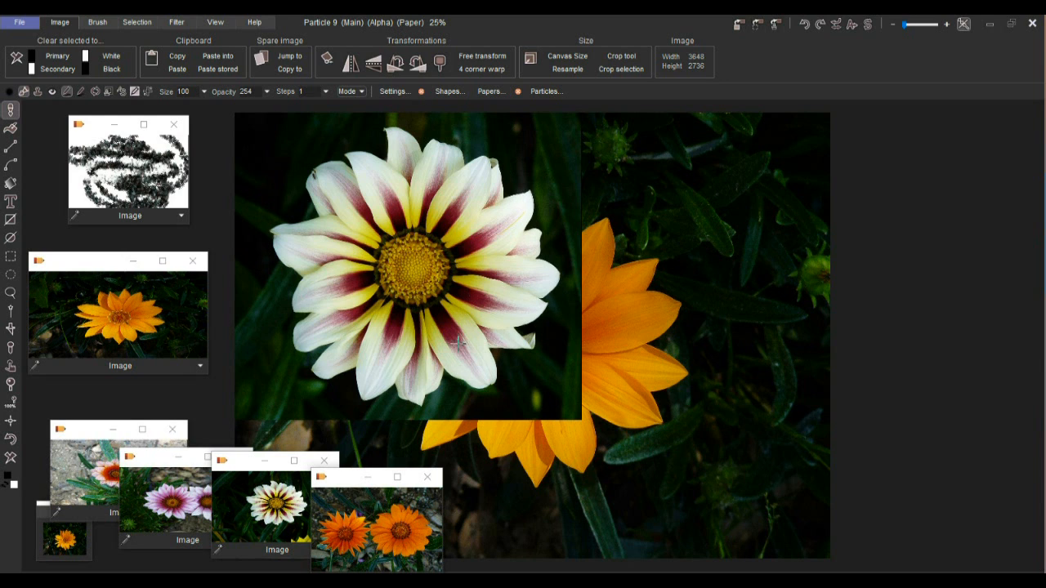
pyautogui.click(208, 68)
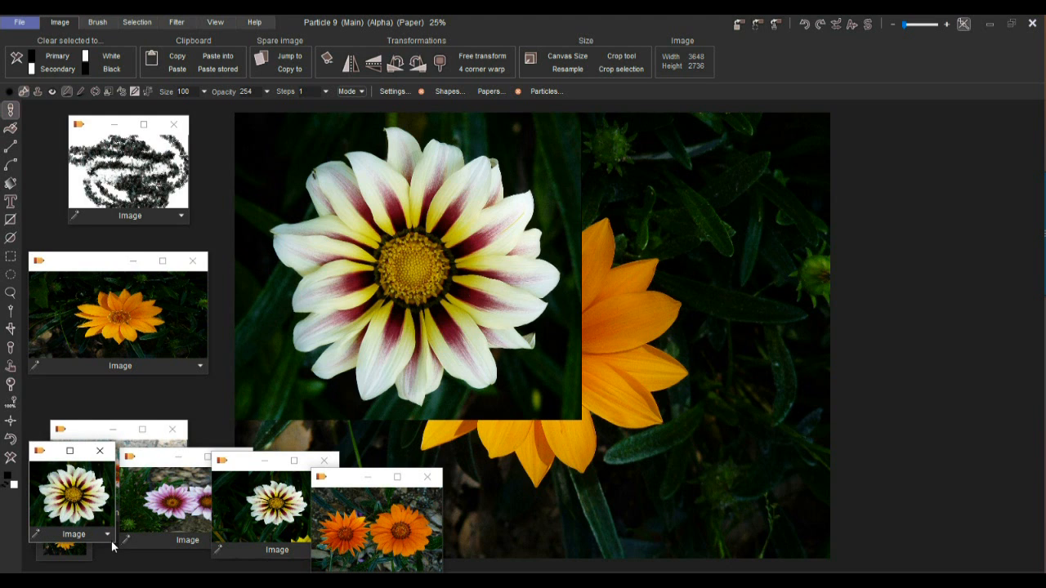
# Move the new stored striped flower beside the canvas's right edge, enlarge it, and show the stored single orange flower on the canvas.
pyautogui.moveTo(119, 546); pyautogui.dragTo(175, 574)
pyautogui.moveTo(68, 31); pyautogui.dragTo(904, 167)
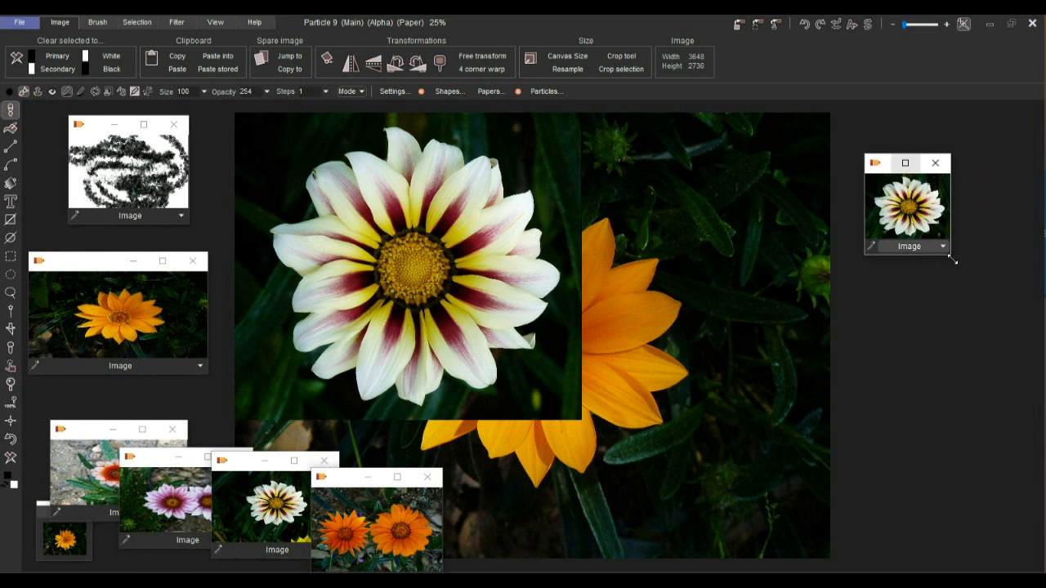
pyautogui.moveTo(954, 256); pyautogui.dragTo(1021, 305)
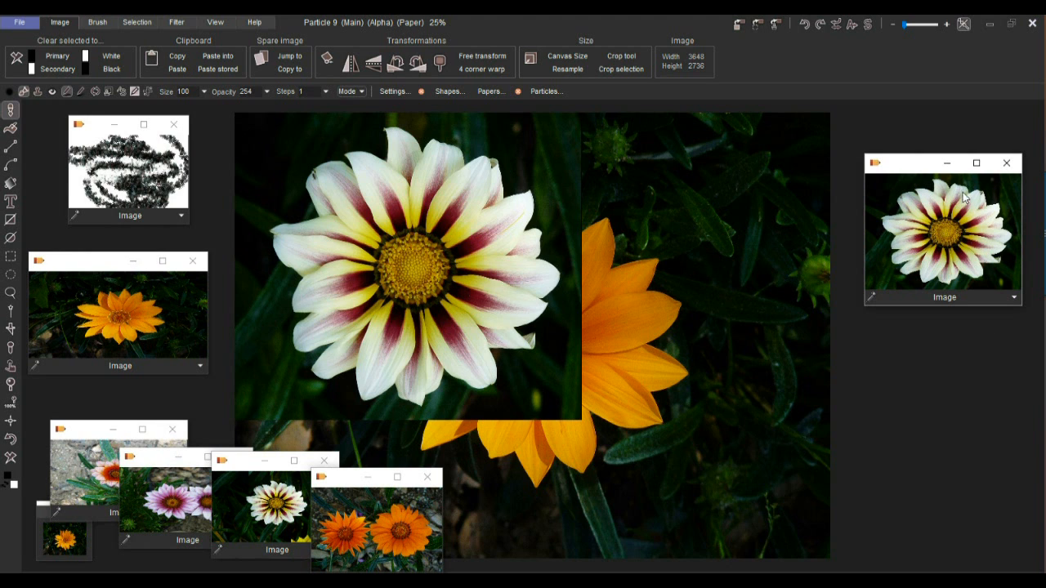
pyautogui.click(105, 311)
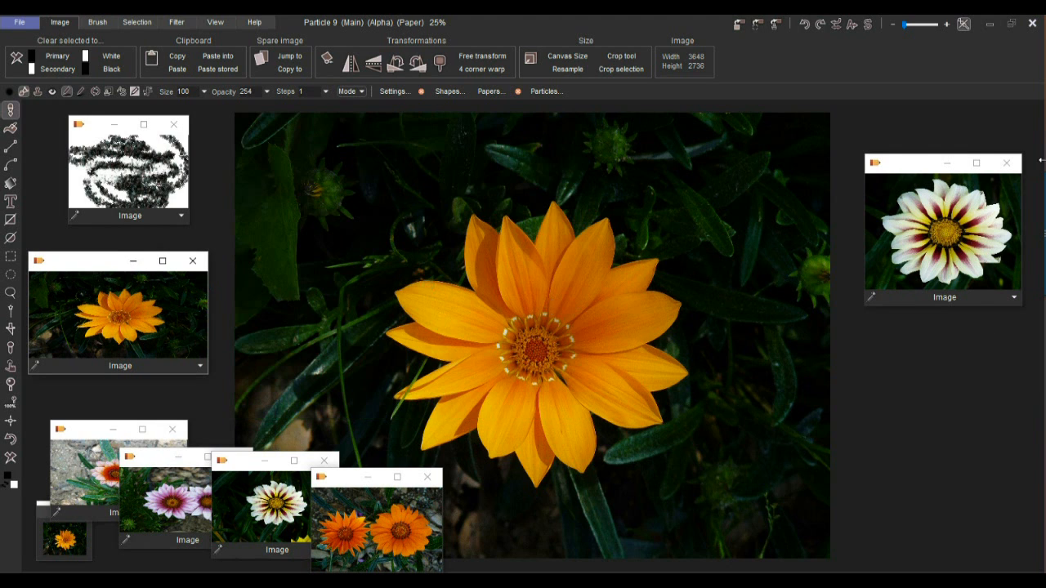
# Raise the cropped striped flower's window slightly and place the stored orange pair below it, enlarging the pair's window.
pyautogui.moveTo(904, 167); pyautogui.dragTo(898, 130)
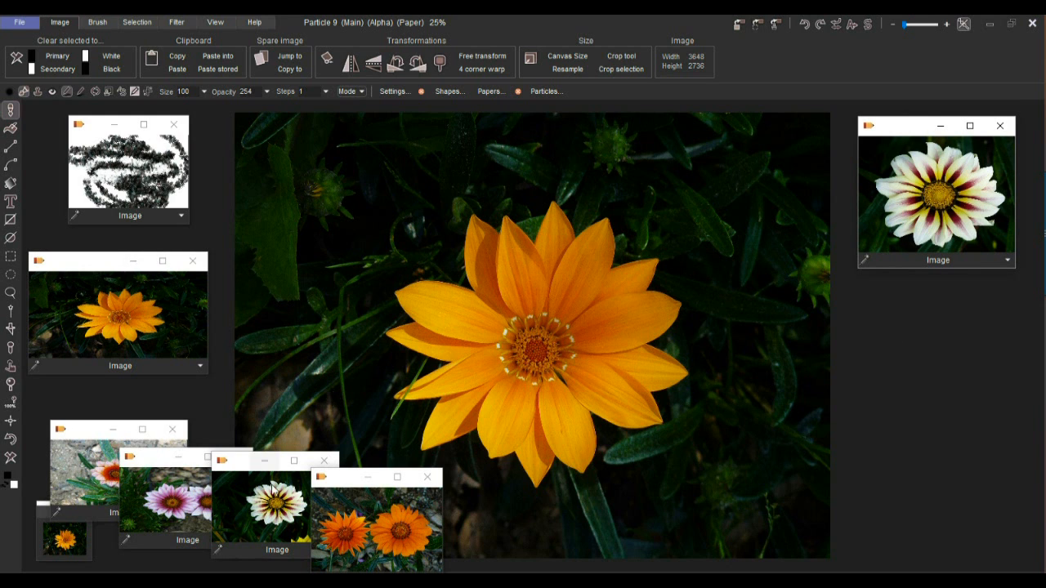
pyautogui.moveTo(346, 488); pyautogui.dragTo(897, 301)
pyautogui.moveTo(994, 401); pyautogui.dragTo(1032, 442)
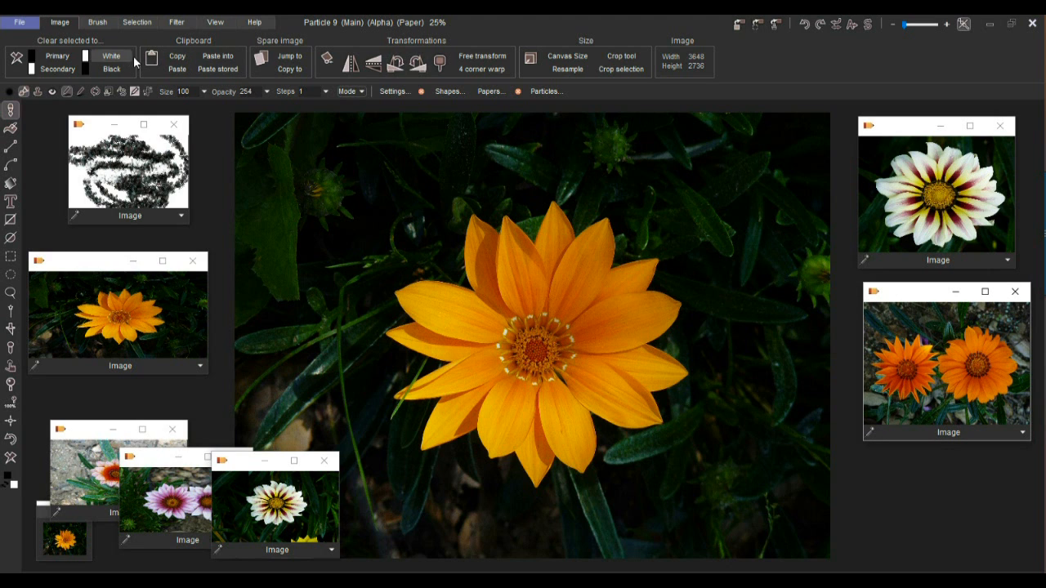
# Paste the stored cropped striped flower onto the canvas and sample its right-hand white petal with the magic wand at tolerance 0.
pyautogui.click(98, 23)
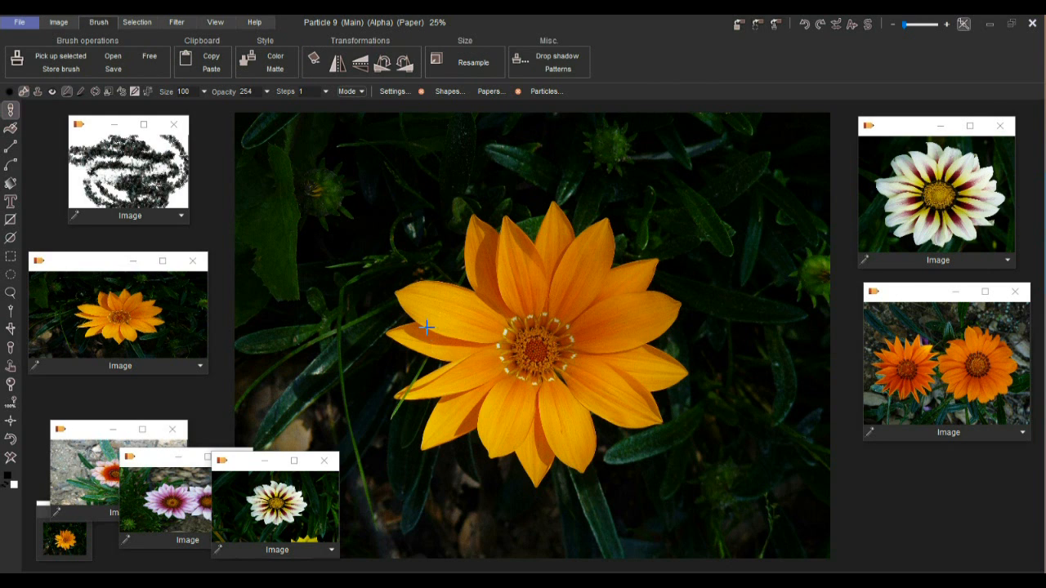
pyautogui.click(985, 183)
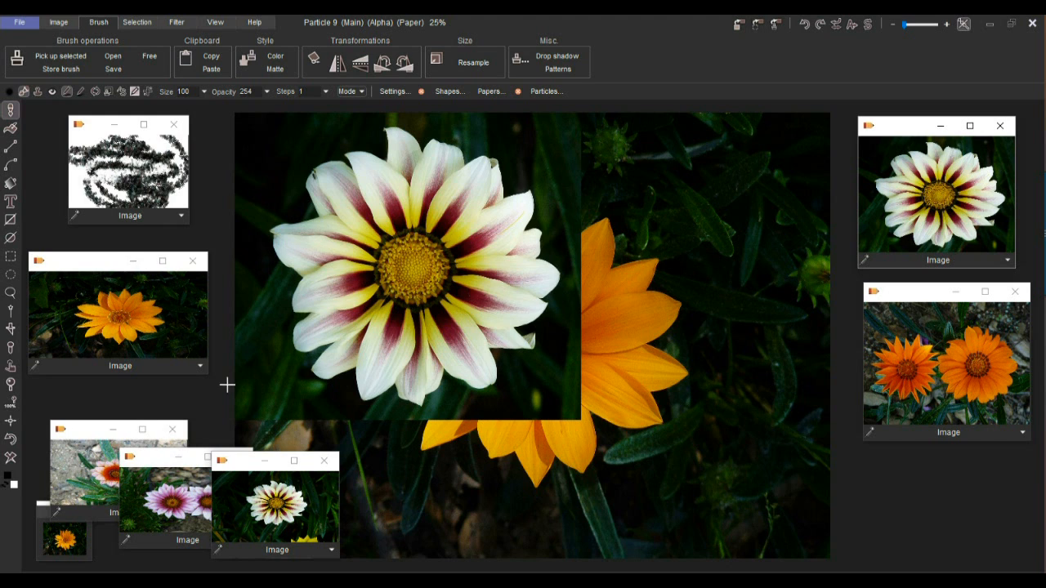
pyautogui.click(10, 311)
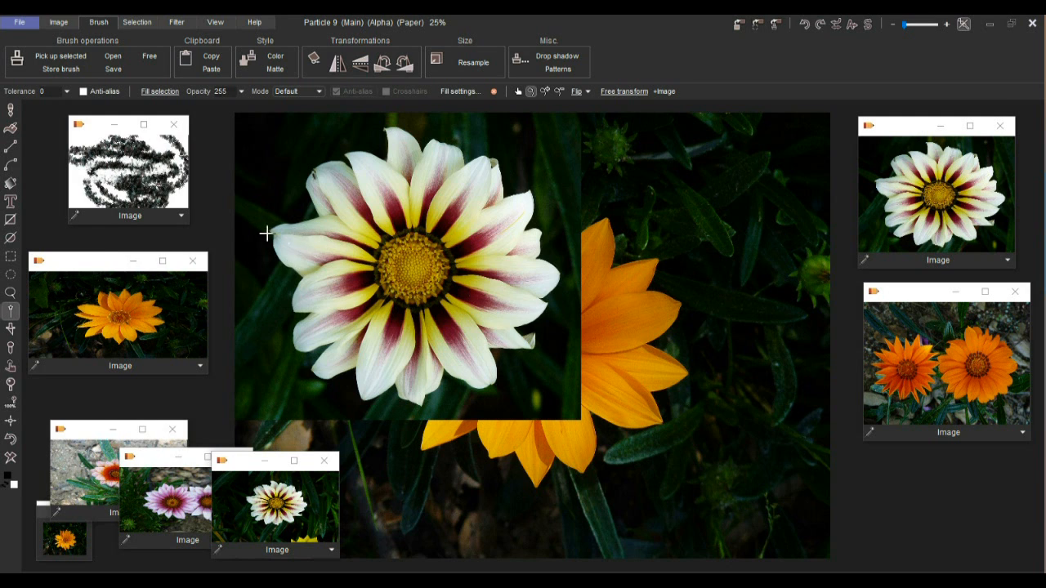
pyautogui.scroll(3, 266, 233)
pyautogui.scroll(-1, 516, 288)
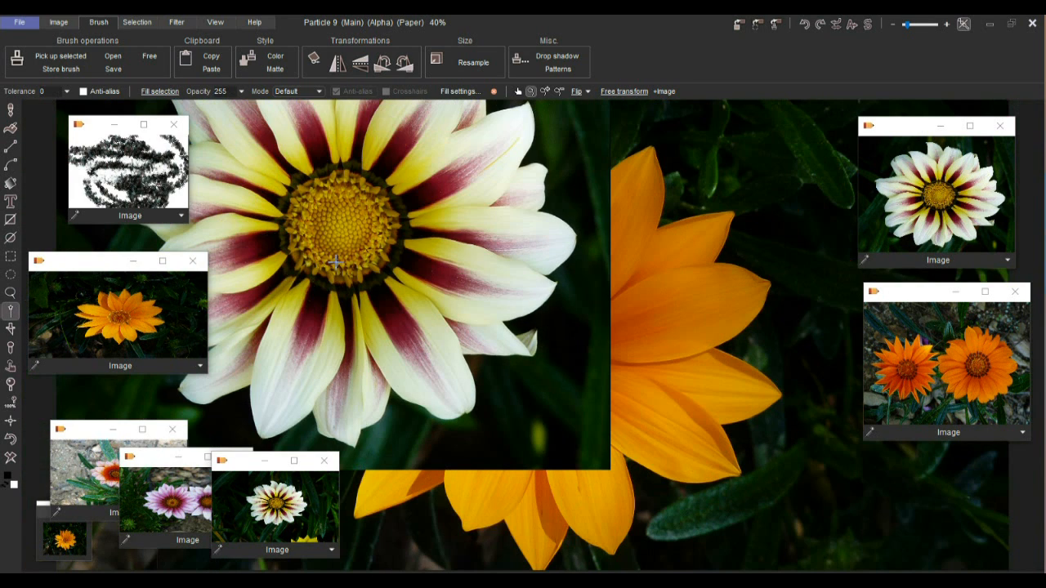
pyautogui.click(556, 224)
pyautogui.scroll(2, 532, 246)
pyautogui.scroll(-2, 532, 249)
pyautogui.scroll(-2, 532, 248)
pyautogui.scroll(2, 532, 249)
pyautogui.scroll(-2, 473, 255)
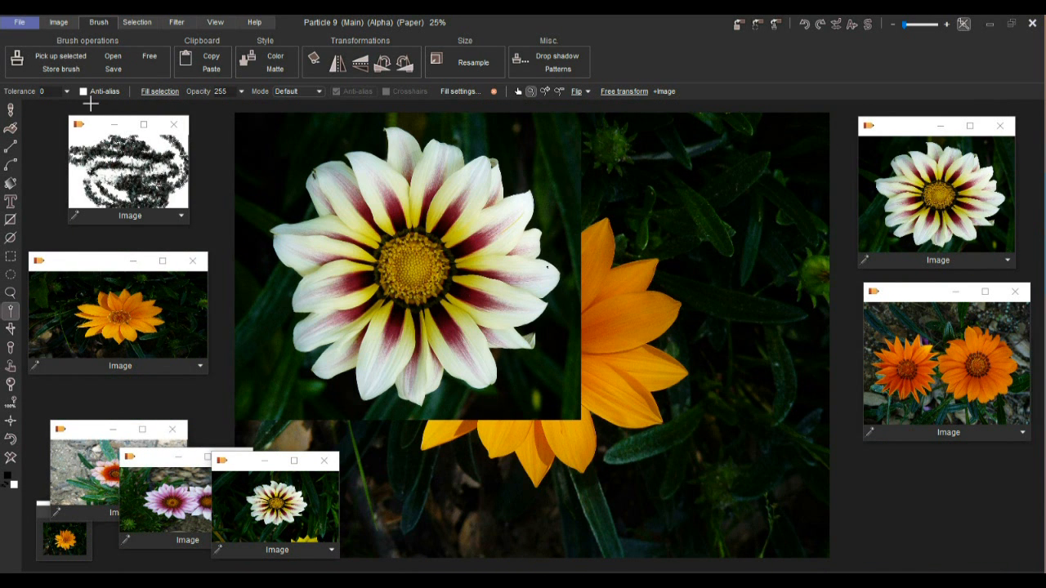
# Set the magic wand tolerance to 85 and select the striped flower's white petals from an upper-right petal.
pyautogui.click(67, 91)
pyautogui.moveTo(10, 110)
pyautogui.mouseDown()
pyautogui.moveTo(39, 110)
pyautogui.moveTo(29, 108)
pyautogui.mouseUp()
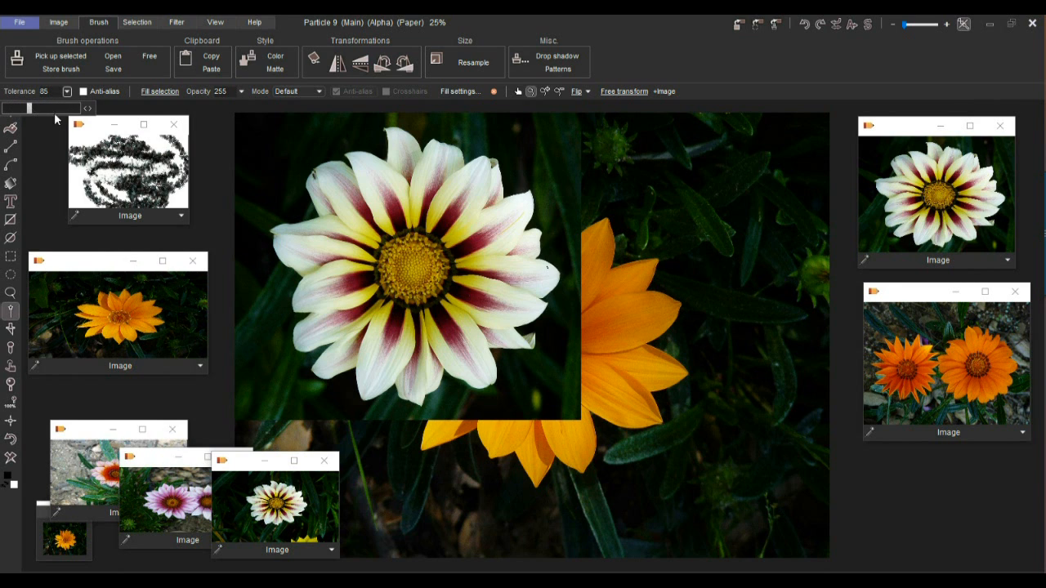
pyautogui.click(483, 206)
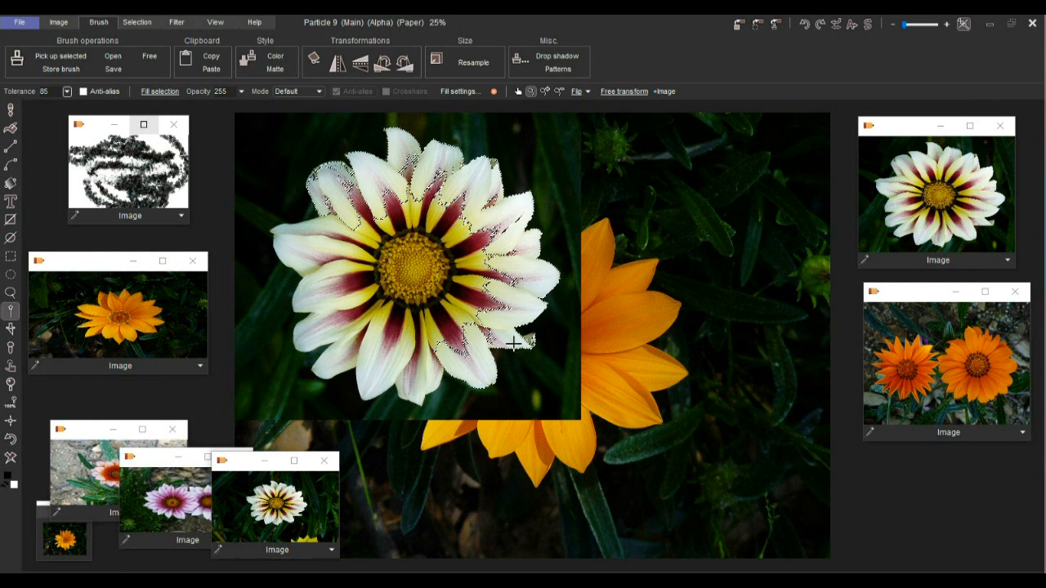
# Turn on the selection's color overlay and add the flower's yellow inner petals and centre to the magic wand selection.
pyautogui.click(138, 22)
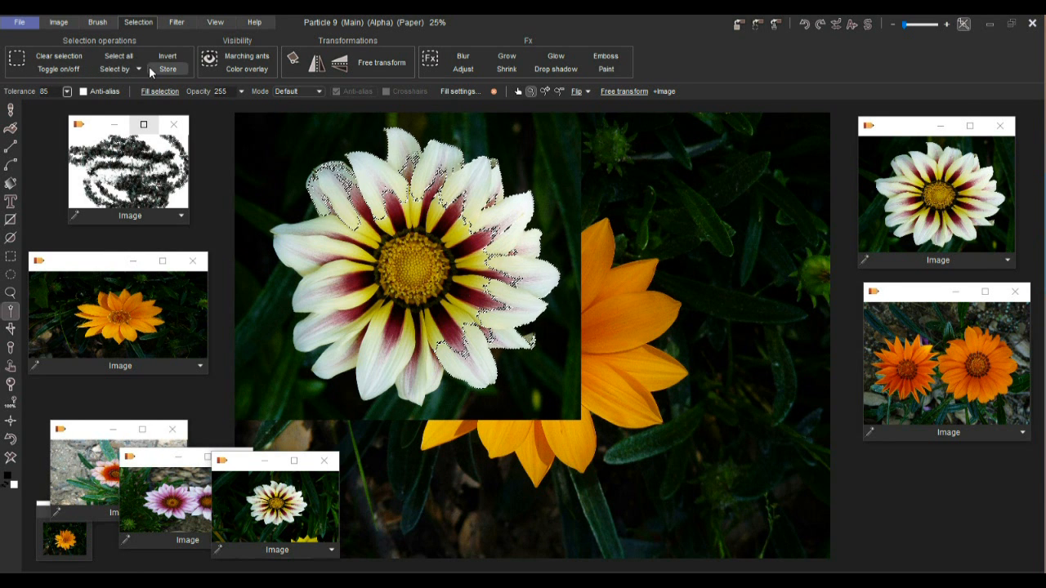
pyautogui.click(251, 68)
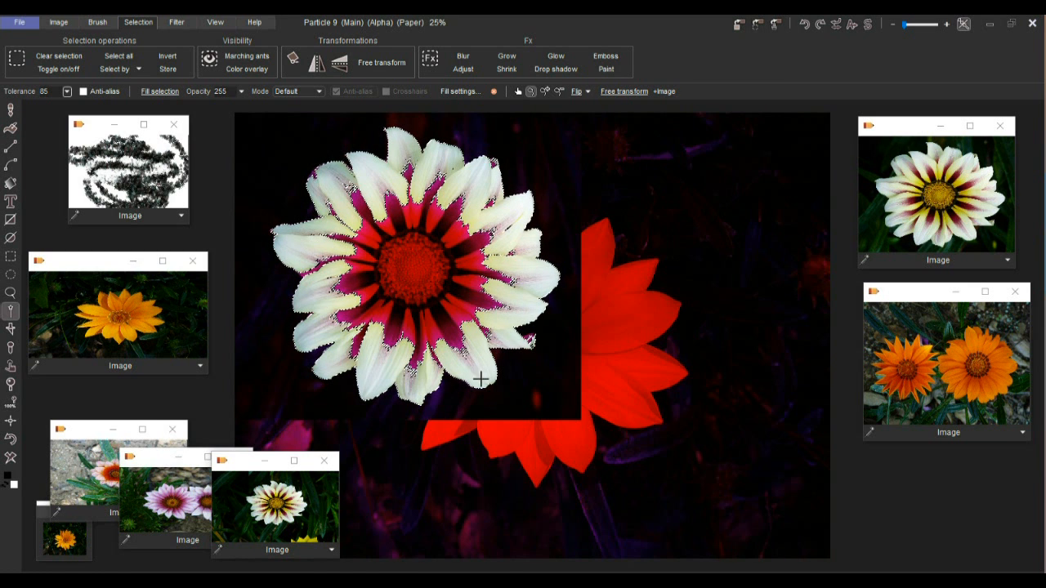
pyautogui.click(473, 293)
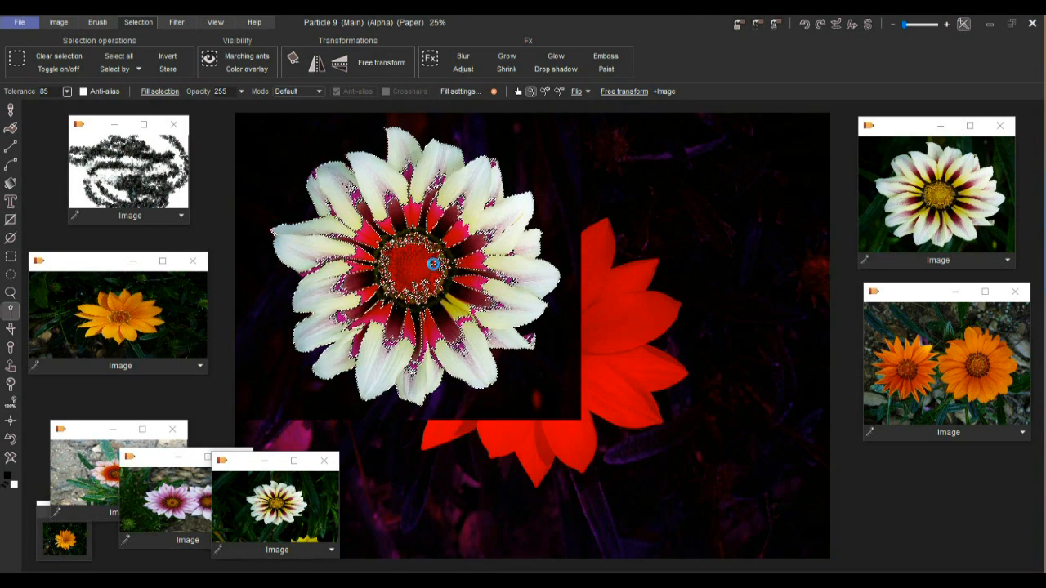
pyautogui.click(405, 255)
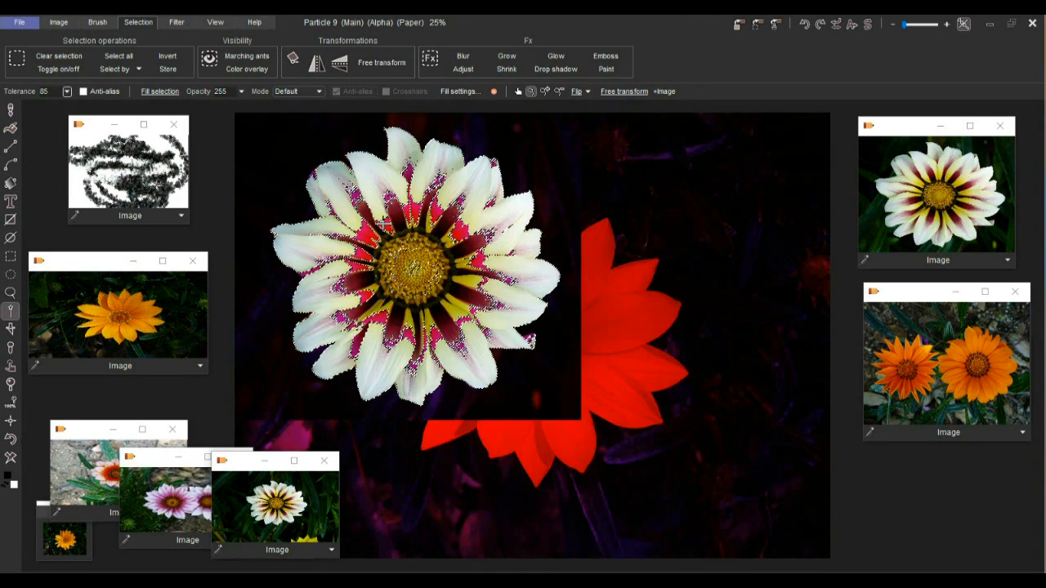
pyautogui.click(451, 253)
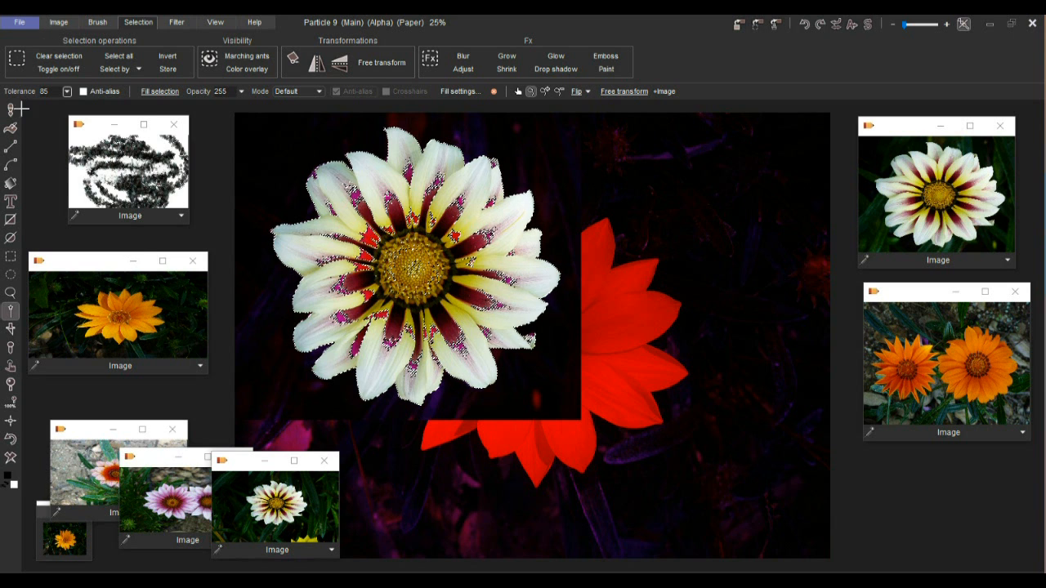
# With the Paint on alpha Soft 50 brush, fill the selection gaps around the flower's centre and inner petals, undoing stray strokes.
pyautogui.click(13, 113)
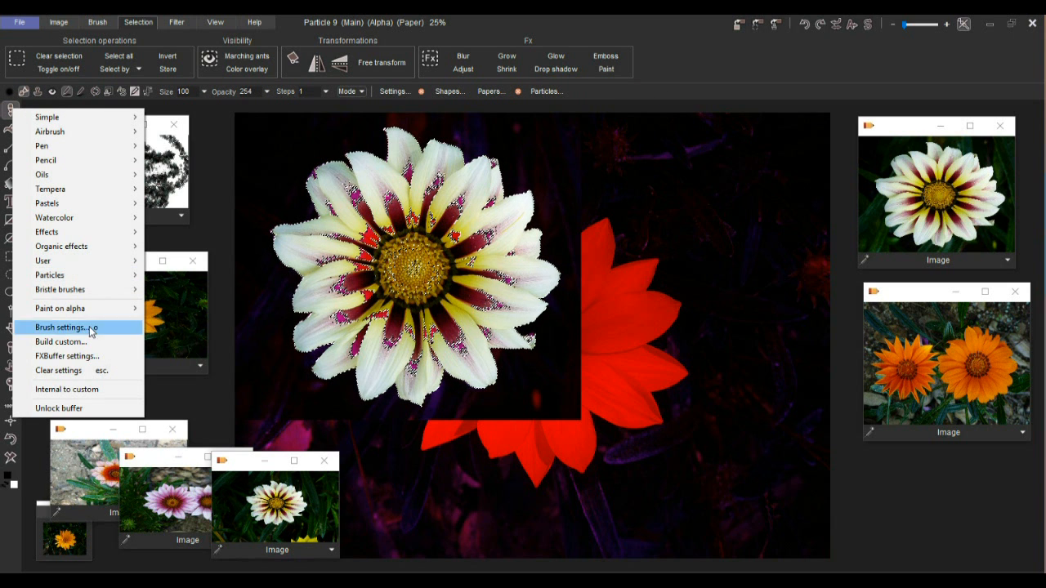
pyautogui.moveTo(86, 311)
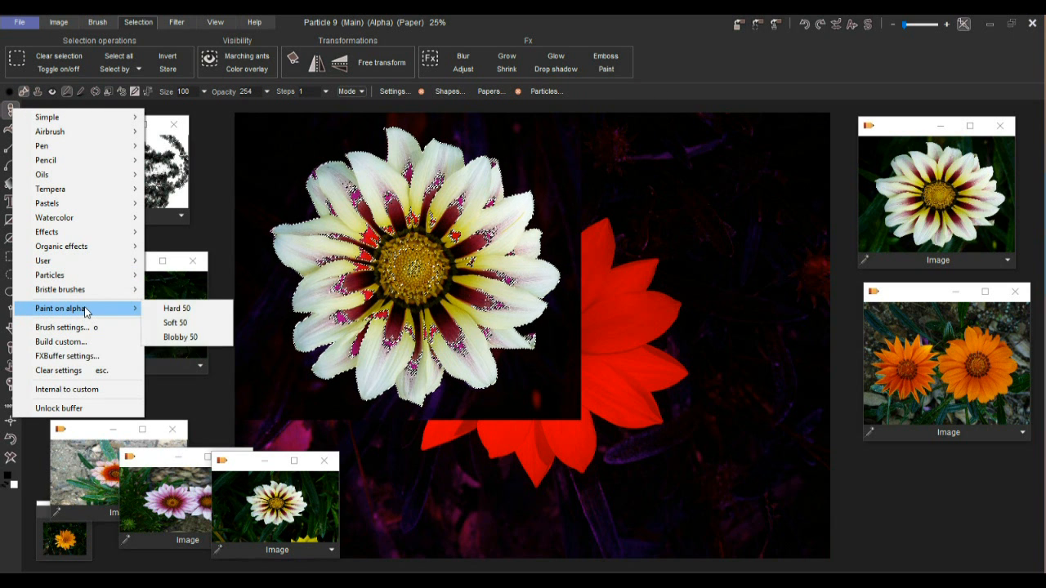
pyautogui.click(186, 322)
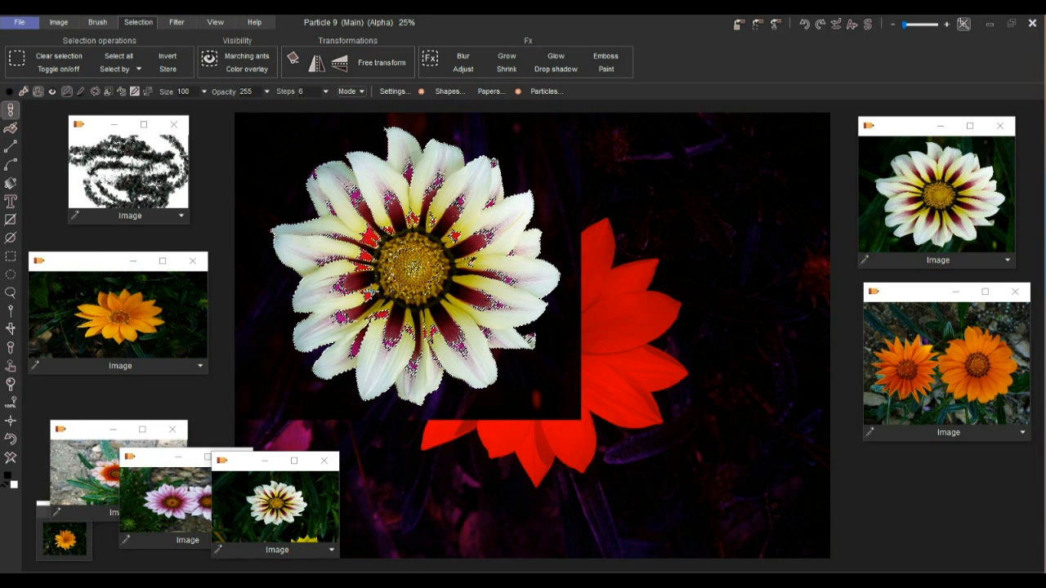
pyautogui.moveTo(338, 302); pyautogui.dragTo(333, 312)
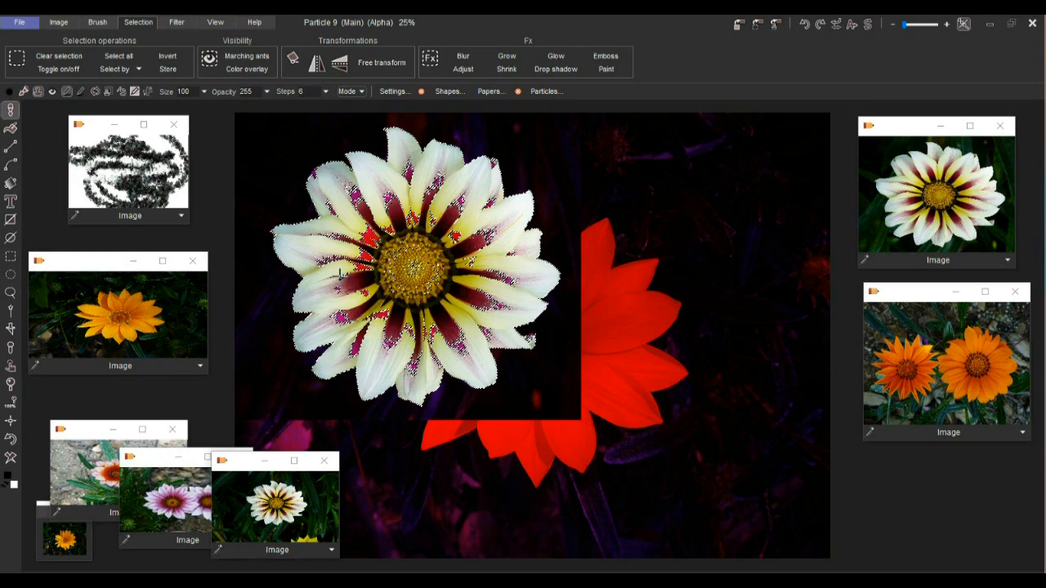
pyautogui.scroll(5, 384, 298)
pyautogui.moveTo(365, 304)
pyautogui.mouseDown()
pyautogui.moveTo(360, 280)
pyautogui.moveTo(446, 228)
pyautogui.moveTo(546, 197)
pyautogui.moveTo(436, 215)
pyautogui.moveTo(392, 185)
pyautogui.moveTo(490, 160)
pyautogui.moveTo(259, 169)
pyautogui.moveTo(245, 193)
pyautogui.mouseUp()
pyautogui.moveTo(364, 342)
pyautogui.mouseDown()
pyautogui.moveTo(287, 381)
pyautogui.moveTo(367, 360)
pyautogui.mouseUp()
pyautogui.moveTo(526, 370)
pyautogui.mouseDown()
pyautogui.moveTo(376, 409)
pyautogui.moveTo(526, 423)
pyautogui.mouseUp()
pyautogui.moveTo(667, 379)
pyautogui.mouseDown()
pyautogui.moveTo(649, 315)
pyautogui.moveTo(700, 318)
pyautogui.moveTo(645, 259)
pyautogui.moveTo(624, 194)
pyautogui.mouseUp()
pyautogui.moveTo(817, 425)
pyautogui.mouseDown()
pyautogui.moveTo(539, 357)
pyautogui.moveTo(548, 408)
pyautogui.moveTo(663, 442)
pyautogui.moveTo(731, 423)
pyautogui.moveTo(558, 367)
pyautogui.moveTo(579, 308)
pyautogui.moveTo(499, 286)
pyautogui.mouseUp()
pyautogui.moveTo(587, 372)
pyautogui.mouseDown()
pyautogui.moveTo(460, 349)
pyautogui.moveTo(630, 423)
pyautogui.moveTo(521, 362)
pyautogui.moveTo(623, 343)
pyautogui.mouseUp()
pyautogui.moveTo(694, 279); pyautogui.dragTo(517, 479)
pyautogui.moveTo(623, 499)
pyautogui.mouseDown()
pyautogui.moveTo(638, 469)
pyautogui.moveTo(381, 340)
pyautogui.moveTo(329, 285)
pyautogui.moveTo(400, 260)
pyautogui.mouseUp()
pyautogui.moveTo(472, 218)
pyautogui.mouseDown()
pyautogui.moveTo(539, 364)
pyautogui.moveTo(367, 376)
pyautogui.moveTo(341, 395)
pyautogui.moveTo(543, 344)
pyautogui.moveTo(393, 299)
pyautogui.moveTo(614, 270)
pyautogui.moveTo(533, 227)
pyautogui.moveTo(493, 242)
pyautogui.moveTo(281, 220)
pyautogui.moveTo(703, 360)
pyautogui.moveTo(569, 446)
pyautogui.mouseUp()
pyautogui.hotkey('ctrl', 'z')
pyautogui.moveTo(267, 206)
pyautogui.mouseDown()
pyautogui.moveTo(684, 292)
pyautogui.moveTo(774, 331)
pyautogui.mouseUp()
pyautogui.moveTo(651, 295)
pyautogui.mouseDown()
pyautogui.moveTo(663, 292)
pyautogui.moveTo(605, 248)
pyautogui.moveTo(612, 168)
pyautogui.moveTo(457, 175)
pyautogui.moveTo(565, 260)
pyautogui.moveTo(270, 351)
pyautogui.moveTo(385, 287)
pyautogui.moveTo(422, 334)
pyautogui.mouseUp()
pyautogui.hotkey('ctrl', 'z')
pyautogui.moveTo(346, 262); pyautogui.dragTo(659, 234)
pyautogui.moveTo(637, 434)
pyautogui.mouseDown()
pyautogui.moveTo(659, 373)
pyautogui.moveTo(504, 352)
pyautogui.moveTo(545, 294)
pyautogui.moveTo(492, 236)
pyautogui.moveTo(310, 327)
pyautogui.moveTo(549, 438)
pyautogui.moveTo(471, 396)
pyautogui.moveTo(817, 360)
pyautogui.moveTo(777, 490)
pyautogui.moveTo(835, 536)
pyautogui.moveTo(768, 527)
pyautogui.mouseUp()
pyautogui.hotkey('ctrl', 'z')
pyautogui.moveTo(680, 449); pyautogui.dragTo(462, 235)
pyautogui.moveTo(324, 253)
pyautogui.mouseDown()
pyautogui.moveTo(371, 325)
pyautogui.moveTo(327, 368)
pyautogui.moveTo(447, 451)
pyautogui.moveTo(859, 399)
pyautogui.moveTo(479, 305)
pyautogui.moveTo(675, 205)
pyautogui.moveTo(600, 122)
pyautogui.moveTo(579, 246)
pyautogui.moveTo(542, 261)
pyautogui.mouseUp()
pyautogui.hotkey('ctrl', 'z')
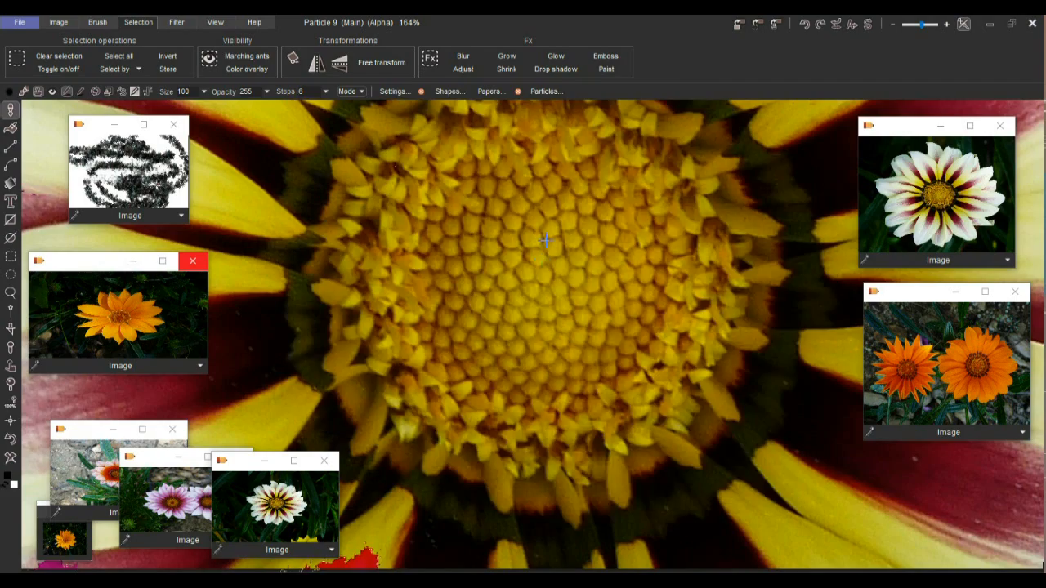
# Paint on alpha over the unselected stripe patches of the flower's upper-left petals to add them to the selection.
pyautogui.scroll(-8, 682, 373)
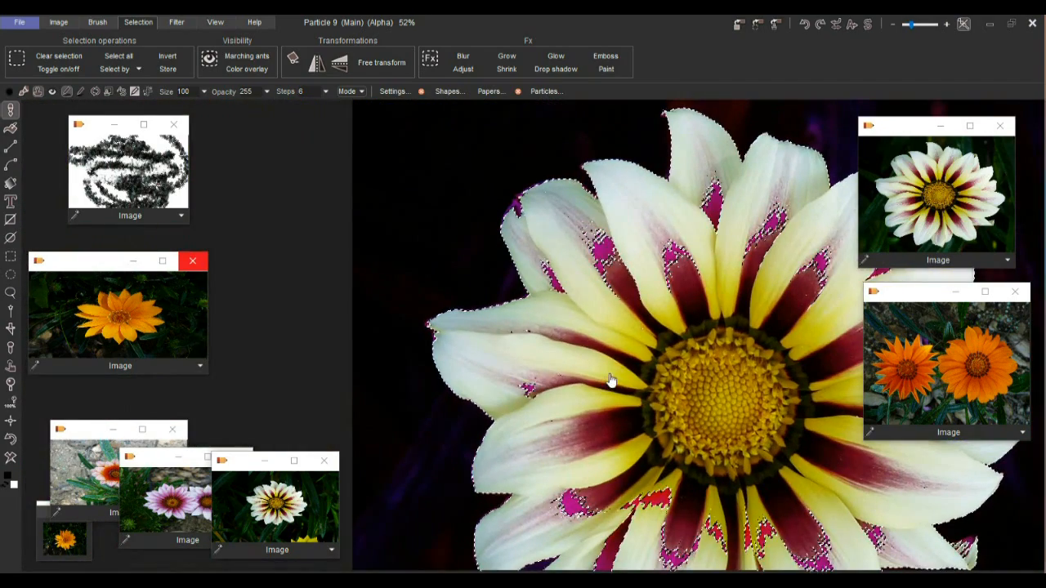
pyautogui.moveTo(754, 308); pyautogui.dragTo(626, 351)
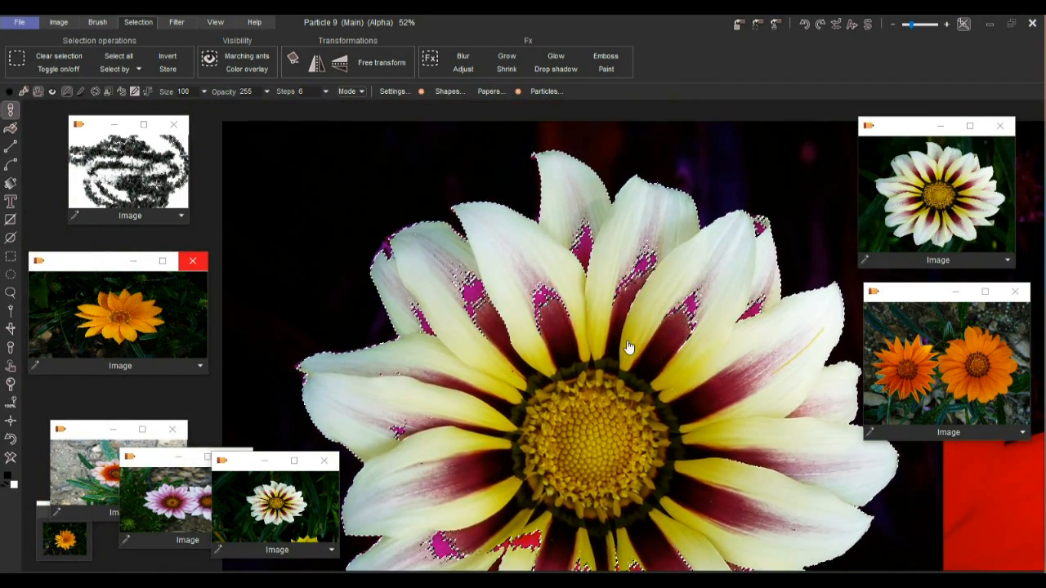
pyautogui.scroll(4, 501, 291)
pyautogui.moveTo(596, 387); pyautogui.dragTo(568, 347)
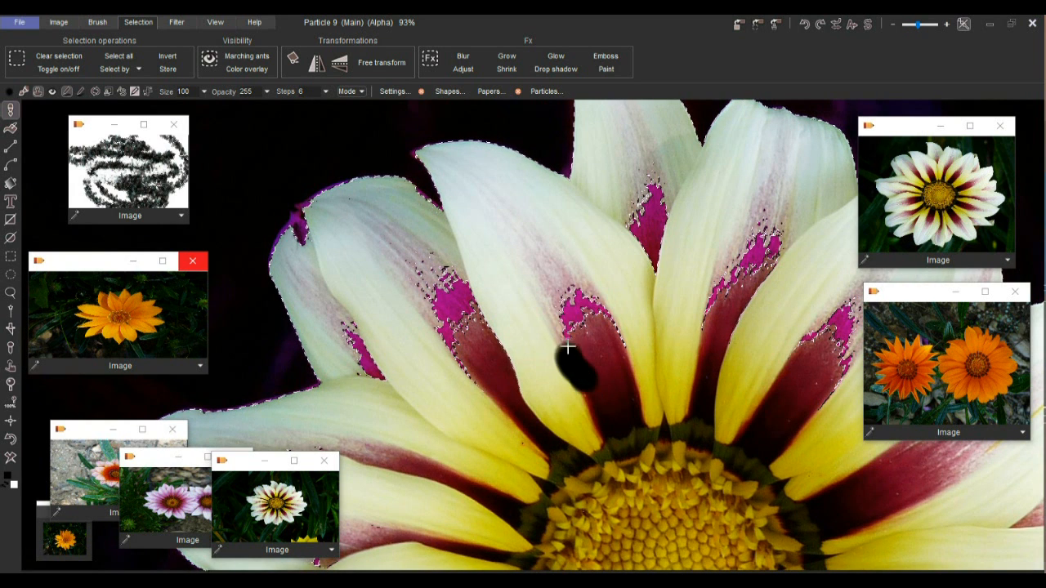
pyautogui.moveTo(598, 291)
pyautogui.mouseDown()
pyautogui.moveTo(643, 356)
pyautogui.moveTo(687, 382)
pyautogui.mouseUp()
pyautogui.moveTo(486, 407)
pyautogui.mouseDown()
pyautogui.moveTo(466, 366)
pyautogui.moveTo(397, 325)
pyautogui.moveTo(495, 294)
pyautogui.moveTo(351, 250)
pyautogui.moveTo(498, 263)
pyautogui.mouseUp()
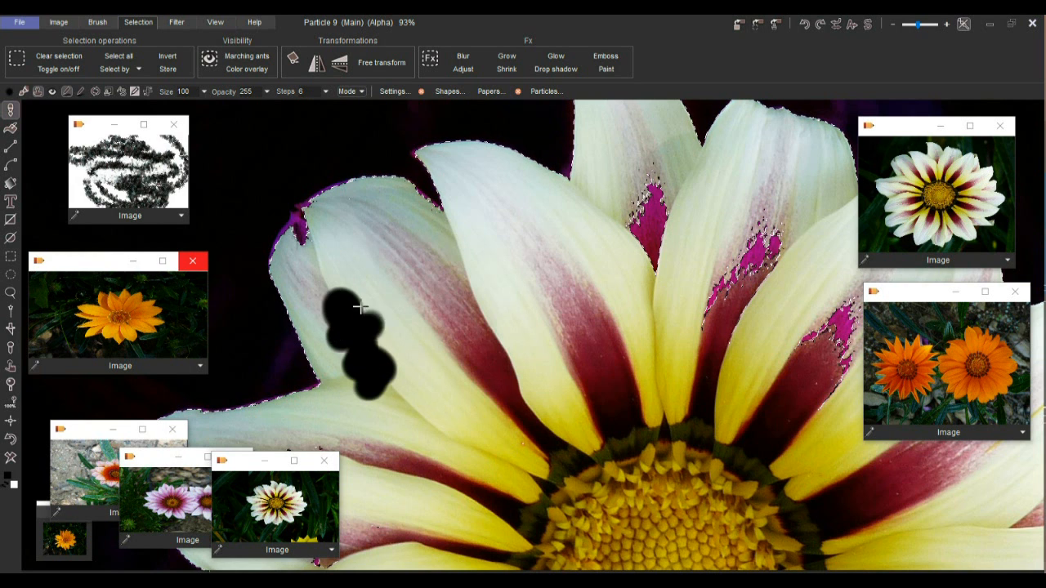
# Fill the selection gaps in the maroon stripes of the upper-right petals with alpha strokes.
pyautogui.moveTo(738, 335)
pyautogui.mouseDown()
pyautogui.moveTo(797, 260)
pyautogui.moveTo(793, 217)
pyautogui.moveTo(759, 230)
pyautogui.moveTo(760, 307)
pyautogui.mouseUp()
pyautogui.moveTo(672, 205); pyautogui.dragTo(639, 163)
pyautogui.moveTo(727, 311)
pyautogui.mouseDown()
pyautogui.moveTo(721, 333)
pyautogui.moveTo(626, 290)
pyautogui.moveTo(460, 292)
pyautogui.mouseUp()
pyautogui.moveTo(536, 302)
pyautogui.mouseDown()
pyautogui.moveTo(558, 295)
pyautogui.moveTo(513, 262)
pyautogui.moveTo(621, 212)
pyautogui.moveTo(433, 271)
pyautogui.moveTo(645, 284)
pyautogui.mouseUp()
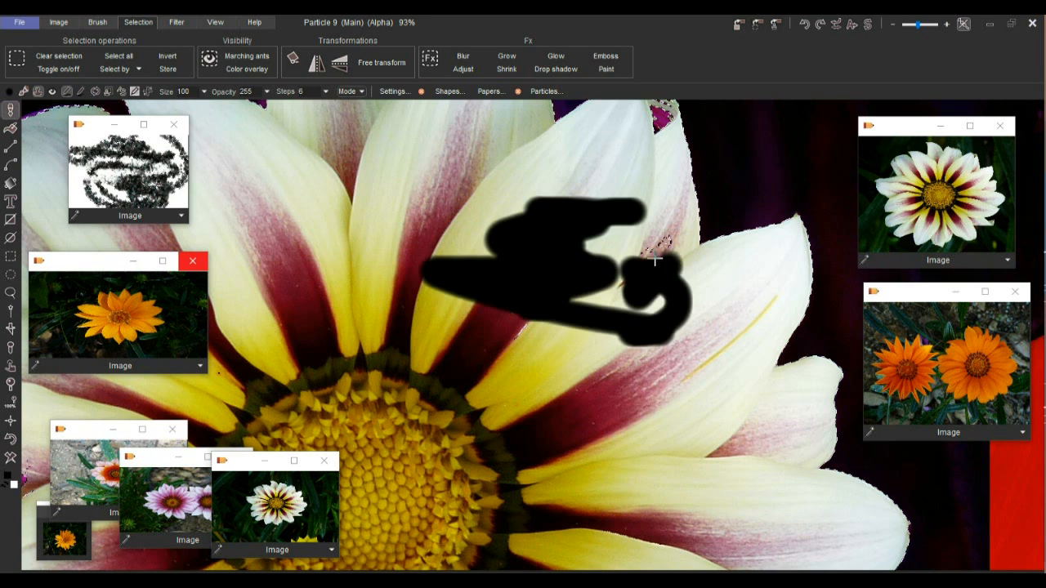
pyautogui.moveTo(577, 368)
pyautogui.mouseDown()
pyautogui.moveTo(497, 381)
pyautogui.moveTo(442, 409)
pyautogui.mouseUp()
pyautogui.moveTo(315, 280); pyautogui.dragTo(396, 307)
pyautogui.moveTo(542, 322)
pyautogui.mouseDown()
pyautogui.moveTo(536, 341)
pyautogui.moveTo(571, 363)
pyautogui.mouseUp()
pyautogui.moveTo(684, 438); pyautogui.dragTo(573, 309)
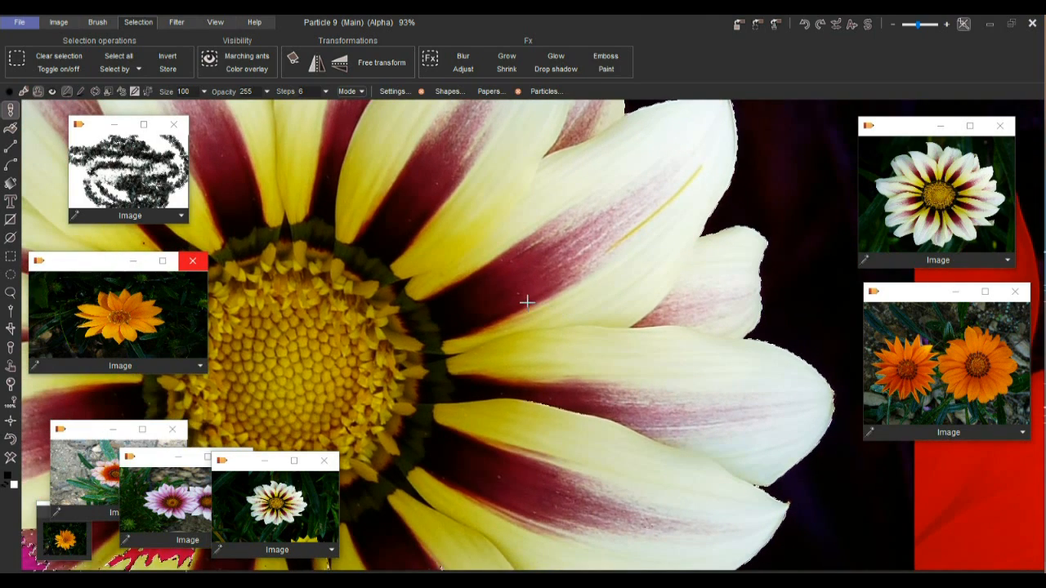
# Cover the unselected patches on the flower's bottom petals with alpha strokes, including the yellow inner parts near the centre.
pyautogui.moveTo(515, 292); pyautogui.dragTo(513, 292)
pyautogui.moveTo(632, 425); pyautogui.dragTo(661, 218)
pyautogui.moveTo(555, 342); pyautogui.dragTo(715, 247)
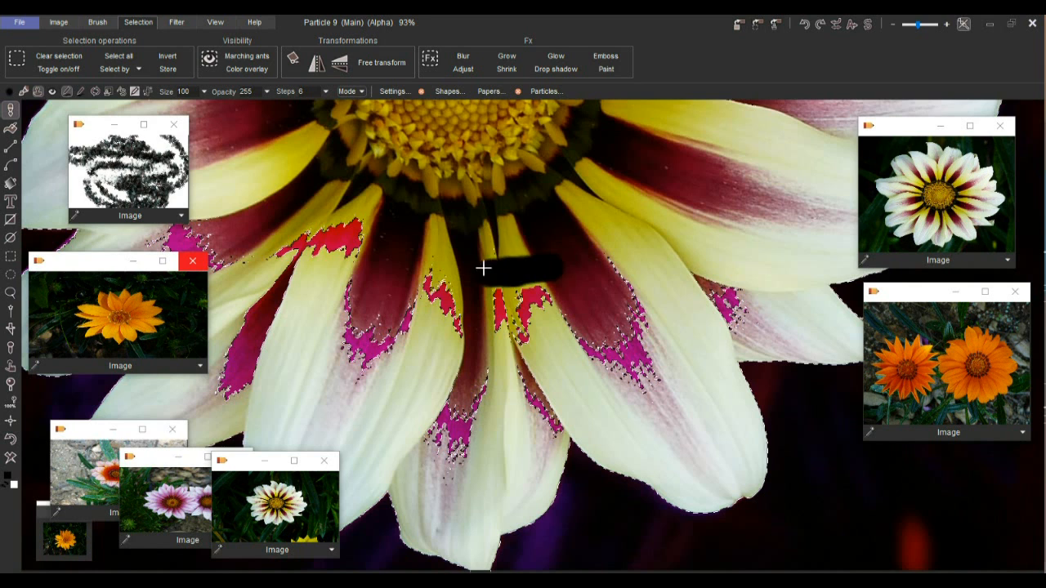
pyautogui.moveTo(519, 286)
pyautogui.mouseDown()
pyautogui.moveTo(514, 395)
pyautogui.moveTo(437, 411)
pyautogui.moveTo(433, 434)
pyautogui.moveTo(473, 468)
pyautogui.mouseUp()
pyautogui.moveTo(571, 349)
pyautogui.mouseDown()
pyautogui.moveTo(635, 385)
pyautogui.moveTo(619, 357)
pyautogui.moveTo(616, 310)
pyautogui.moveTo(639, 279)
pyautogui.moveTo(718, 321)
pyautogui.moveTo(659, 252)
pyautogui.mouseUp()
pyautogui.moveTo(454, 381)
pyautogui.mouseDown()
pyautogui.moveTo(471, 354)
pyautogui.moveTo(441, 305)
pyautogui.moveTo(392, 282)
pyautogui.mouseUp()
pyautogui.moveTo(282, 246)
pyautogui.mouseDown()
pyautogui.moveTo(351, 232)
pyautogui.moveTo(325, 240)
pyautogui.moveTo(514, 294)
pyautogui.moveTo(338, 311)
pyautogui.moveTo(404, 350)
pyautogui.moveTo(424, 400)
pyautogui.mouseUp()
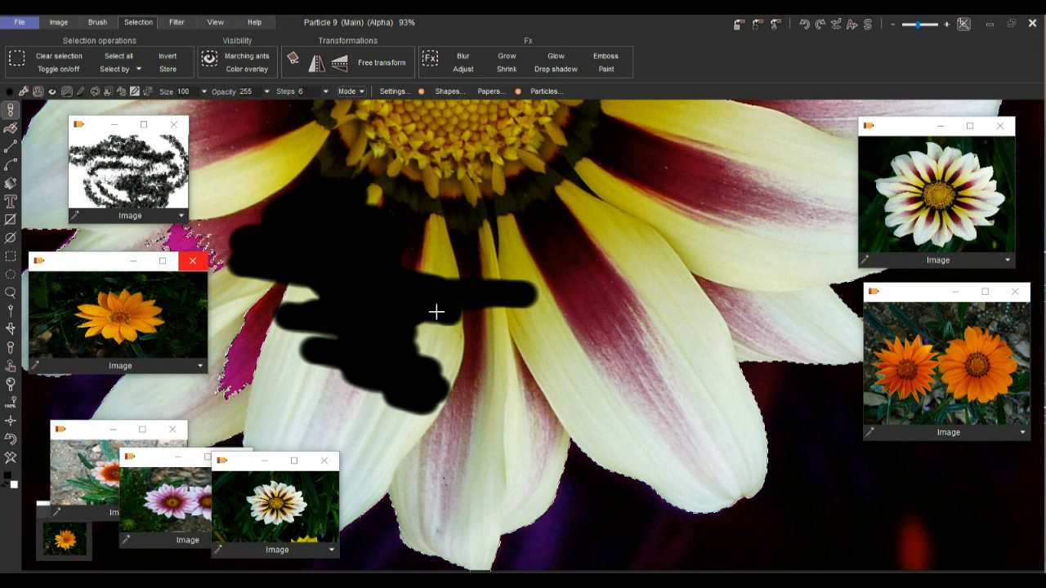
# Fill the remaining stripe gaps on the lower-left petals by painting on alpha.
pyautogui.moveTo(319, 258); pyautogui.dragTo(574, 243)
pyautogui.moveTo(506, 358); pyautogui.dragTo(531, 375)
pyautogui.moveTo(469, 337); pyautogui.dragTo(520, 274)
pyautogui.moveTo(613, 275)
pyautogui.mouseDown()
pyautogui.moveTo(453, 247)
pyautogui.moveTo(491, 231)
pyautogui.mouseUp()
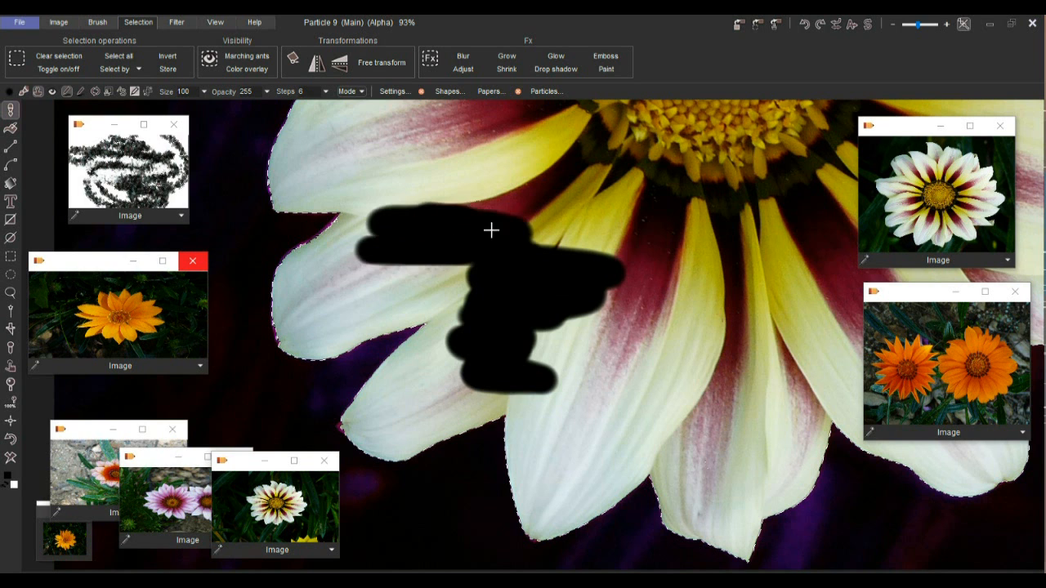
pyautogui.hotkey('ctrl', 'z')
# Touch up the small unselected specks on the left-hand petals, undoing stray strokes.
pyautogui.moveTo(622, 224); pyautogui.dragTo(620, 414)
pyautogui.moveTo(390, 247); pyautogui.dragTo(440, 287)
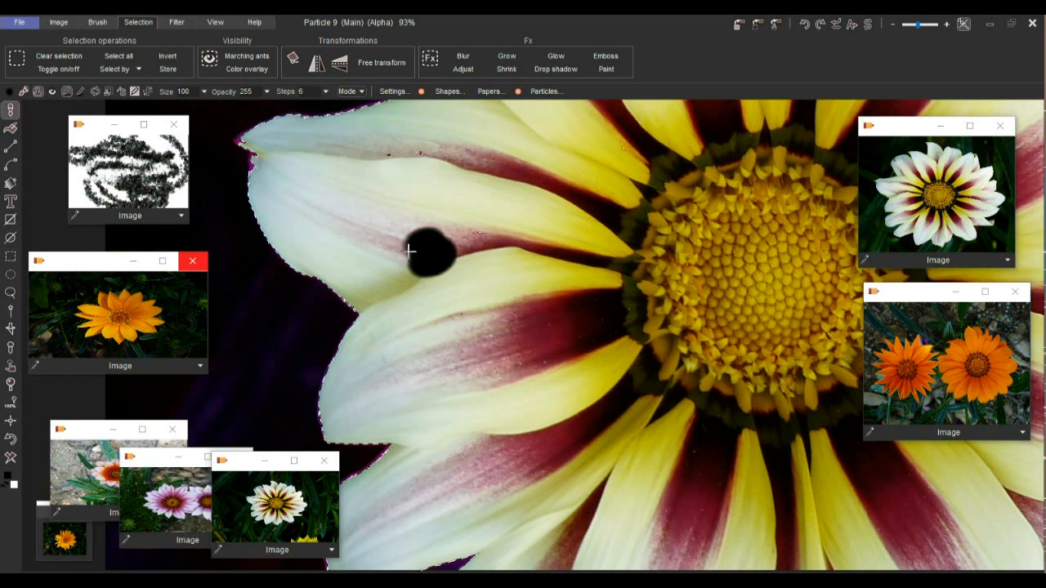
pyautogui.hotkey('ctrl', 'z')
pyautogui.scroll(3, 444, 278)
pyautogui.hotkey('ctrl', 'z')
pyautogui.moveTo(306, 228); pyautogui.dragTo(420, 344)
pyautogui.moveTo(577, 201); pyautogui.dragTo(503, 285)
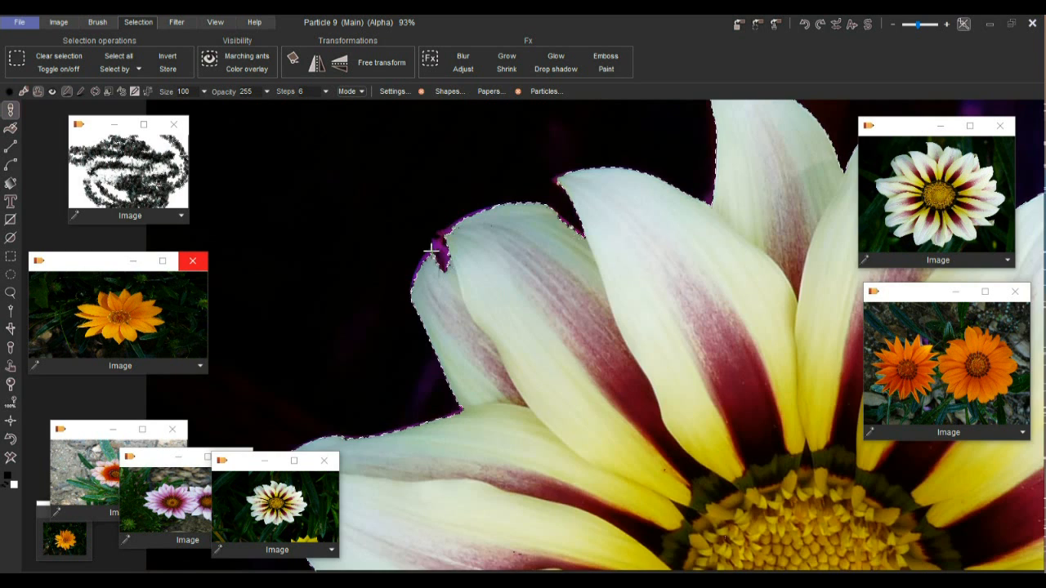
# Zoom in on the upper-left petals and paint the notch and outer rim at their tips into the selection.
pyautogui.scroll(5, 431, 249)
pyautogui.moveTo(459, 313); pyautogui.dragTo(454, 279)
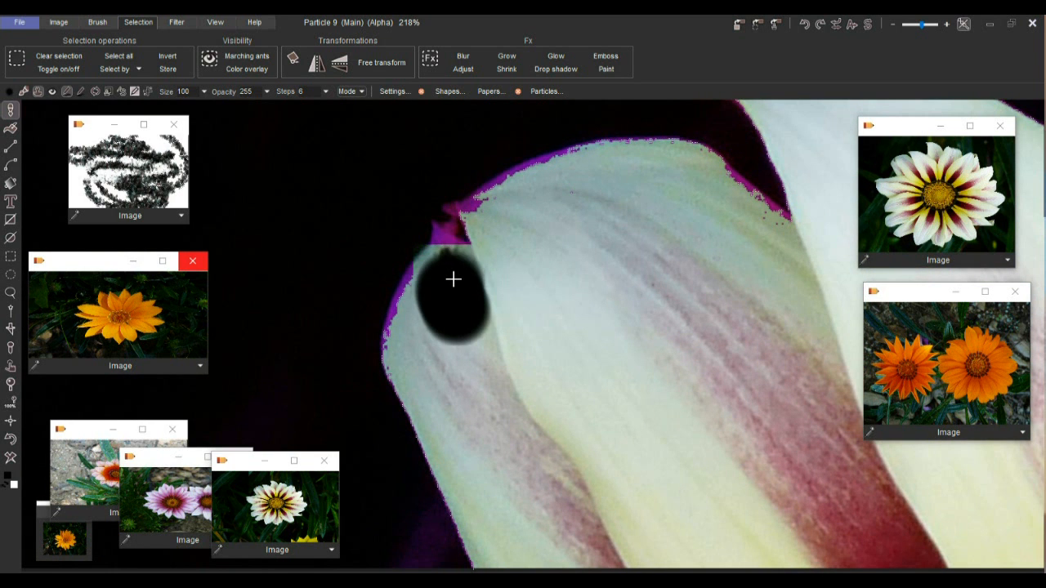
pyautogui.moveTo(485, 218); pyautogui.dragTo(584, 167)
pyautogui.moveTo(502, 156); pyautogui.dragTo(631, 386)
pyautogui.moveTo(501, 203); pyautogui.dragTo(541, 218)
pyautogui.moveTo(477, 258); pyautogui.dragTo(401, 312)
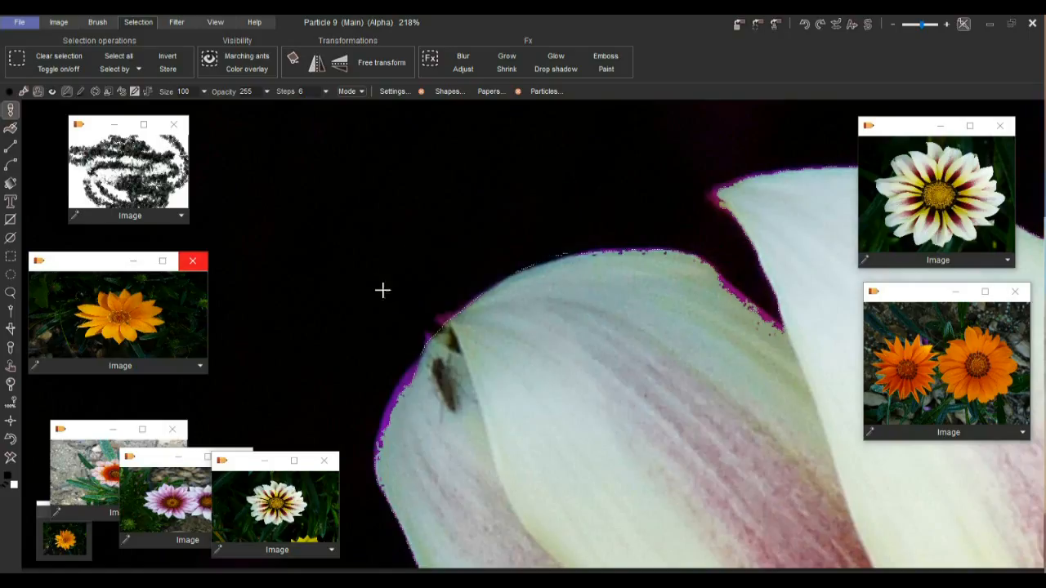
# Refine the selection edge along the top of the upper-left petals and the pointed petal beside them.
pyautogui.moveTo(467, 248)
pyautogui.mouseDown()
pyautogui.moveTo(569, 225)
pyautogui.moveTo(633, 297)
pyautogui.mouseUp()
pyautogui.moveTo(722, 342)
pyautogui.mouseDown()
pyautogui.moveTo(625, 317)
pyautogui.moveTo(673, 331)
pyautogui.moveTo(612, 282)
pyautogui.moveTo(563, 265)
pyautogui.moveTo(575, 256)
pyautogui.moveTo(478, 266)
pyautogui.mouseUp()
pyautogui.moveTo(458, 187); pyautogui.dragTo(580, 191)
pyautogui.moveTo(762, 202); pyautogui.dragTo(363, 214)
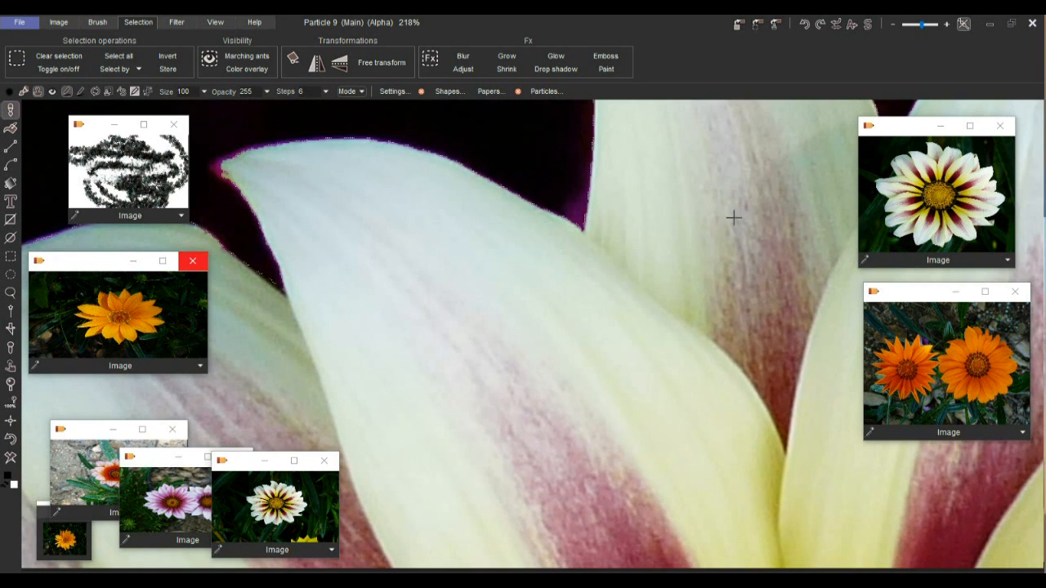
# Follow the selection edge over the upper-right petals and paint in the gap at the folded petal tip.
pyautogui.moveTo(691, 246); pyautogui.dragTo(546, 330)
pyautogui.moveTo(608, 211); pyautogui.dragTo(340, 212)
pyautogui.moveTo(666, 345); pyautogui.dragTo(455, 239)
pyautogui.moveTo(708, 455)
pyautogui.mouseDown()
pyautogui.moveTo(683, 434)
pyautogui.moveTo(506, 424)
pyautogui.mouseUp()
pyautogui.moveTo(577, 300); pyautogui.dragTo(607, 212)
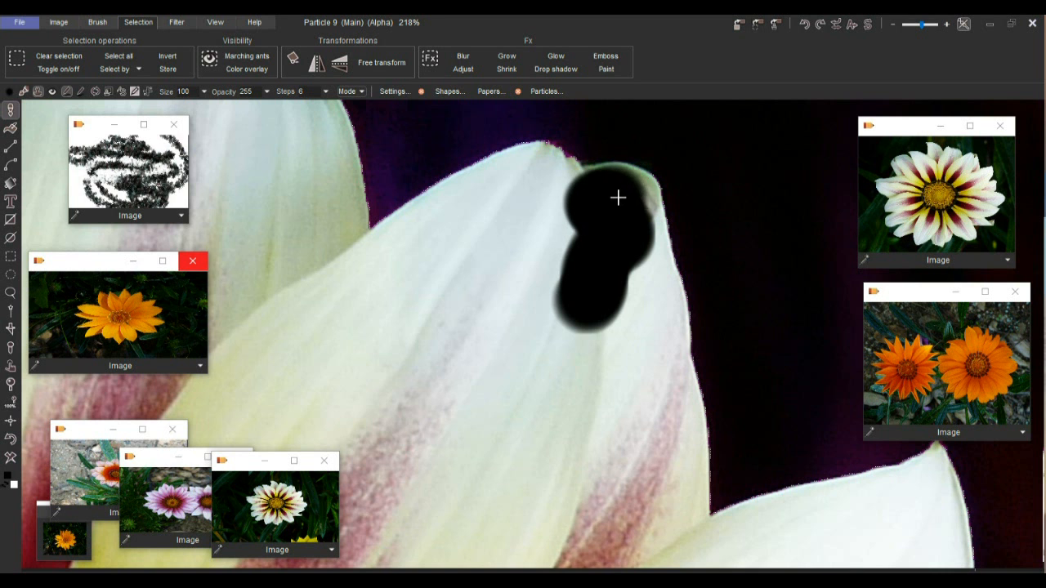
pyautogui.moveTo(627, 210); pyautogui.dragTo(627, 219)
pyautogui.hotkey('ctrl', 'z')
pyautogui.moveTo(683, 445); pyautogui.dragTo(421, 210)
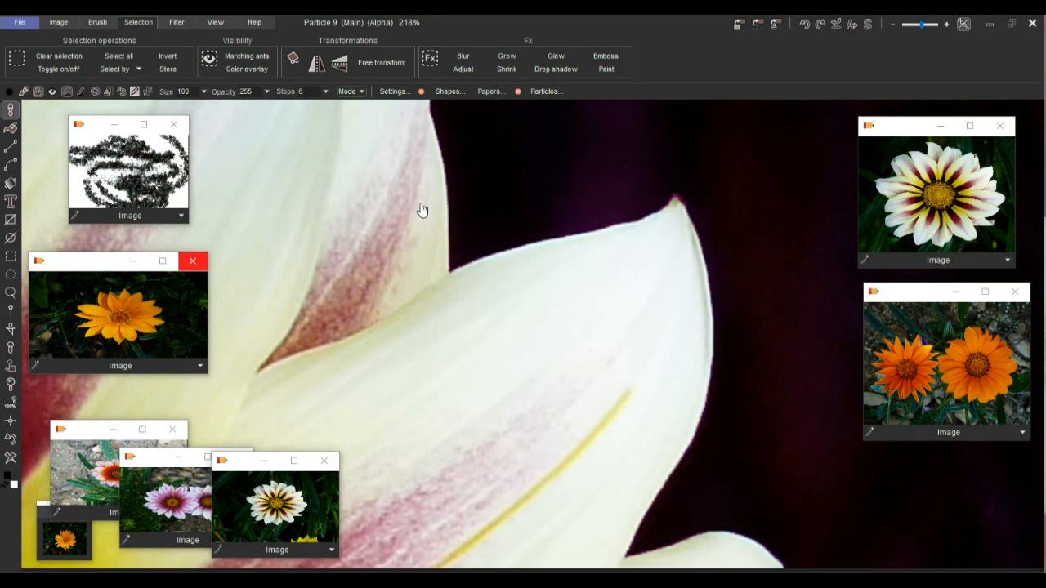
pyautogui.moveTo(457, 369)
pyautogui.mouseDown()
pyautogui.moveTo(547, 170)
pyautogui.moveTo(498, 259)
pyautogui.moveTo(401, 49)
pyautogui.mouseUp()
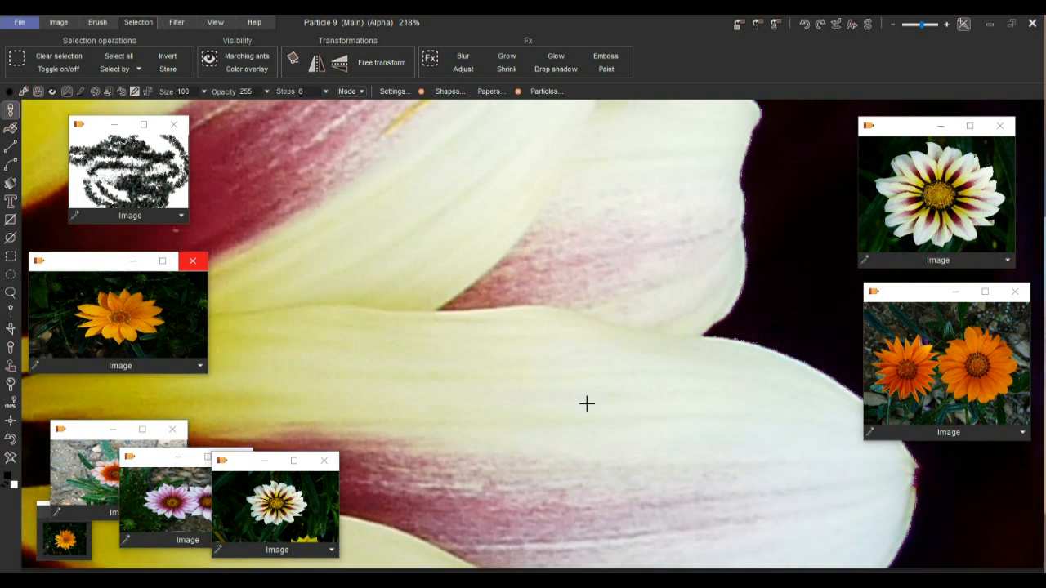
# Add the curled tip of the lower-right petal to the selection and erase the spill on the dark background beside it.
pyautogui.moveTo(586, 404); pyautogui.dragTo(556, 175)
pyautogui.moveTo(549, 423); pyautogui.dragTo(515, 194)
pyautogui.moveTo(577, 356); pyautogui.dragTo(581, 297)
pyautogui.moveTo(589, 494); pyautogui.dragTo(613, 369)
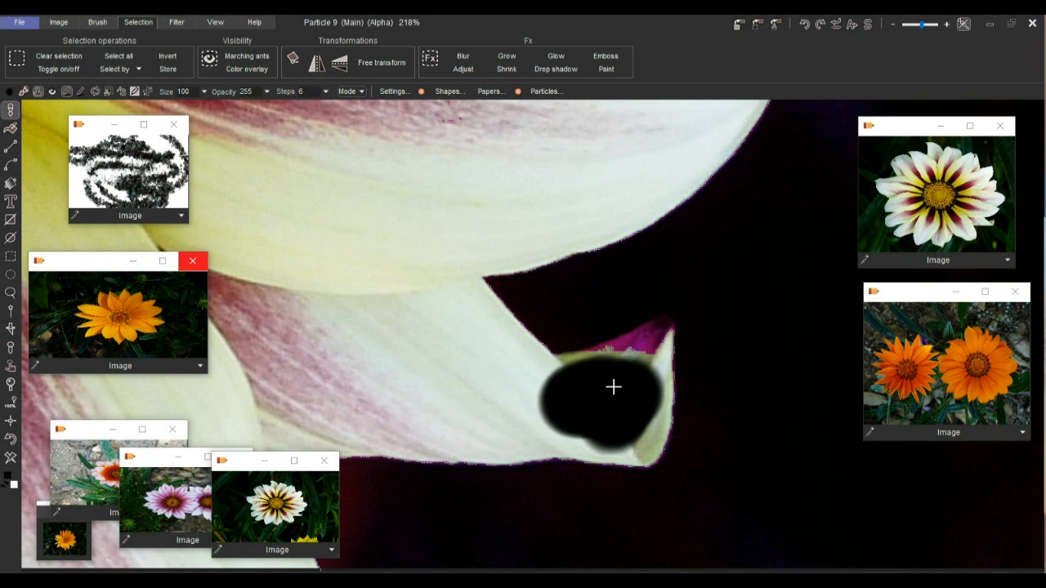
pyautogui.hotkey('ctrl', 'z')
pyautogui.moveTo(626, 278); pyautogui.dragTo(583, 308)
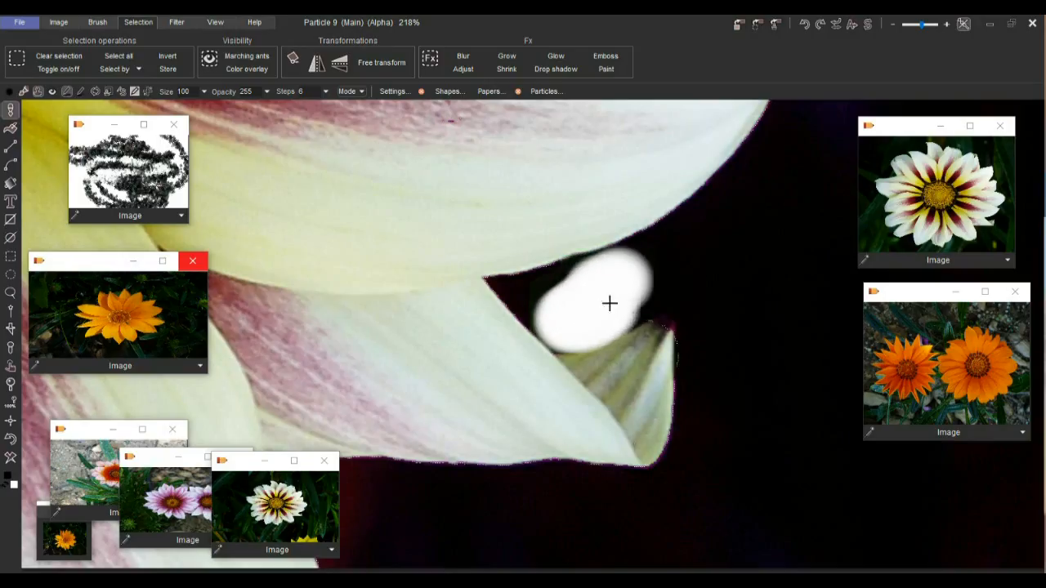
pyautogui.moveTo(612, 296); pyautogui.dragTo(685, 298)
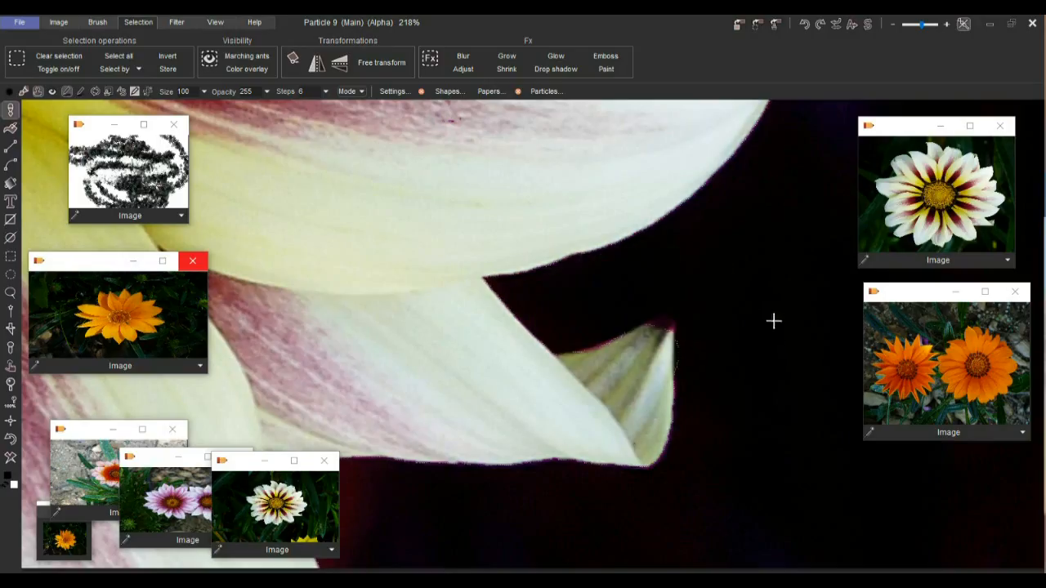
# Examine the finished selection outline around the whole flower, close up and at full view.
pyautogui.moveTo(463, 392); pyautogui.dragTo(667, 214)
pyautogui.moveTo(563, 397); pyautogui.dragTo(675, 226)
pyautogui.moveTo(574, 331); pyautogui.dragTo(570, 161)
pyautogui.scroll(-8, 569, 322)
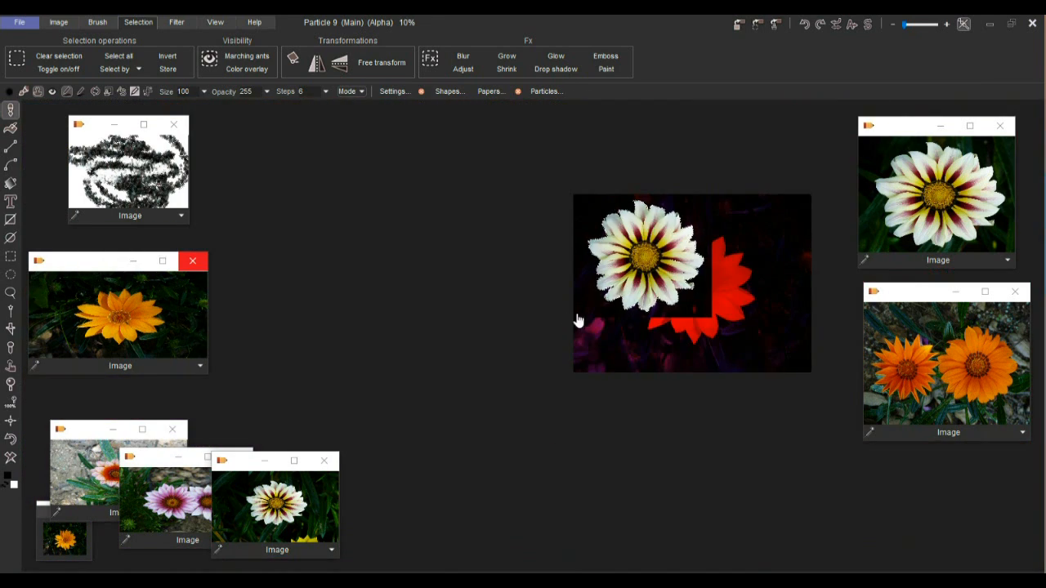
pyautogui.scroll(5, 598, 319)
pyautogui.scroll(-4, 631, 362)
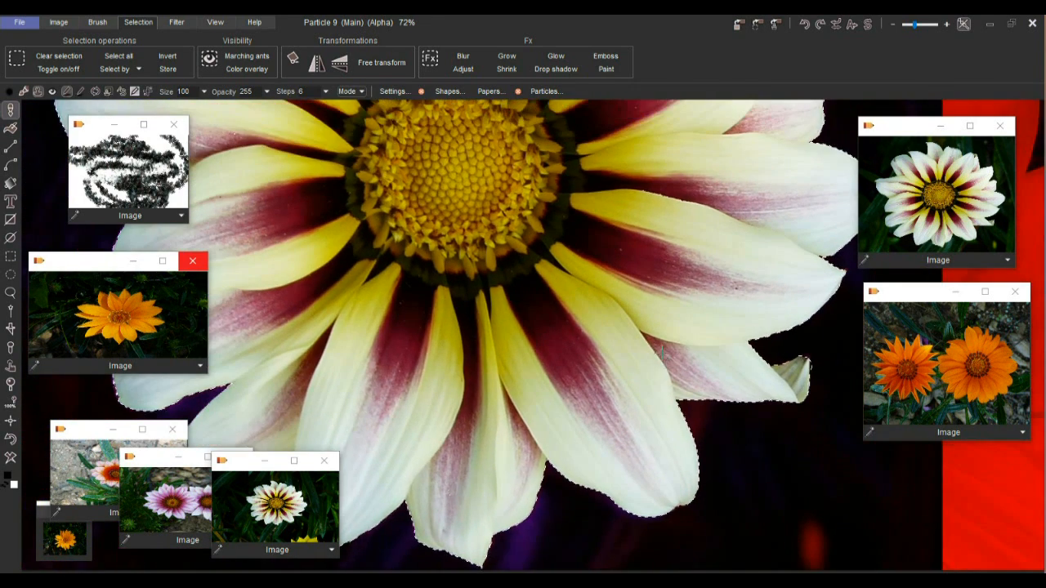
pyautogui.scroll(-2, 623, 372)
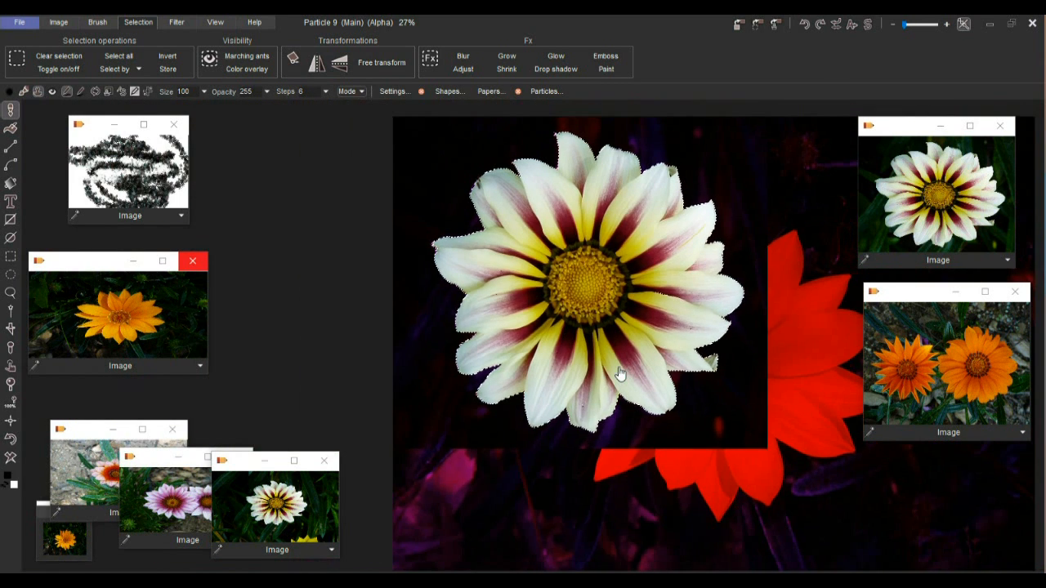
pyautogui.moveTo(628, 261); pyautogui.dragTo(606, 289)
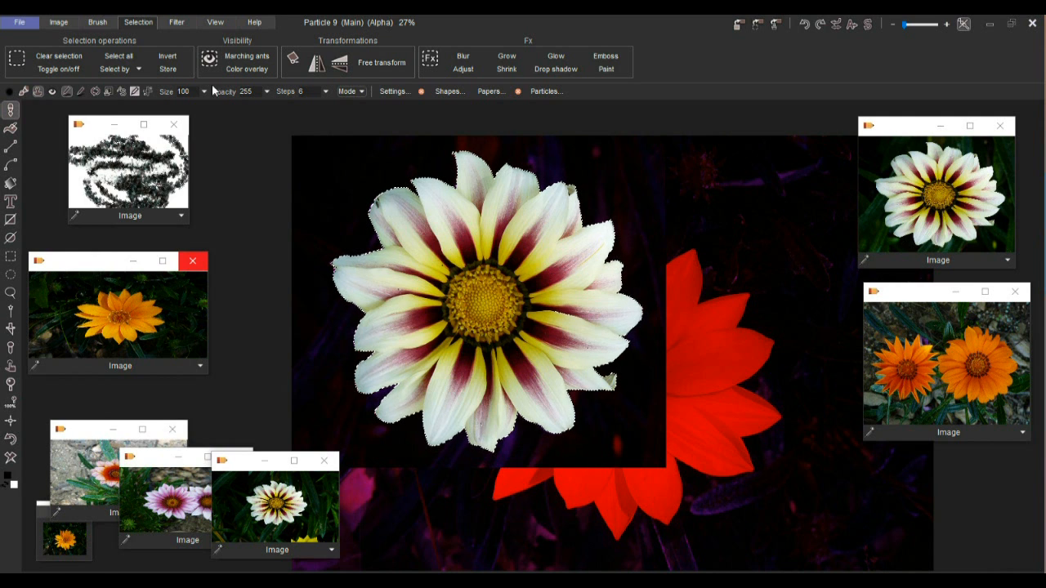
# Store the flower selection as an alpha, move the Alpha window off the flower and minimize it.
pyautogui.click(95, 22)
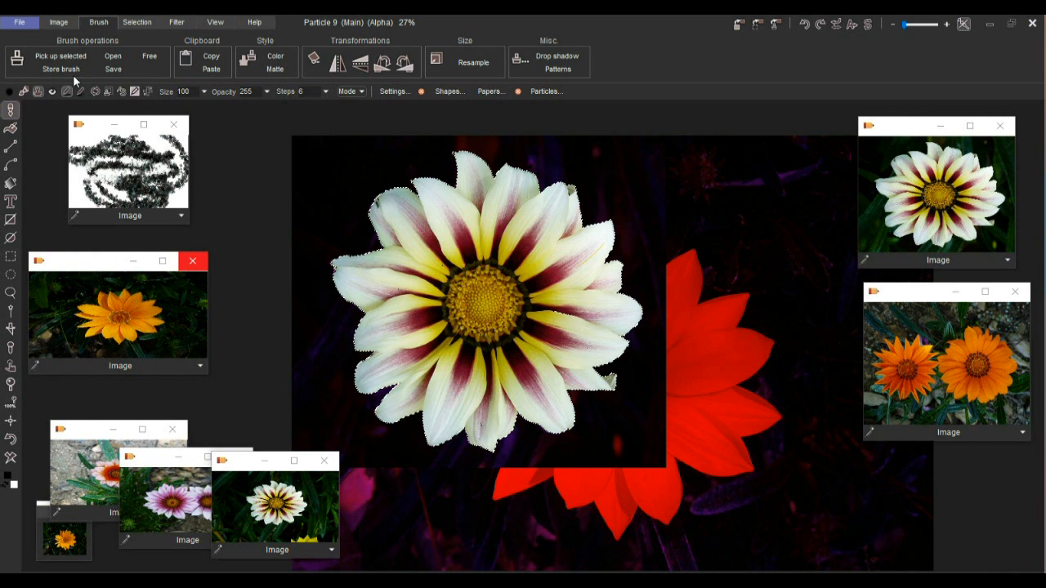
pyautogui.click(139, 23)
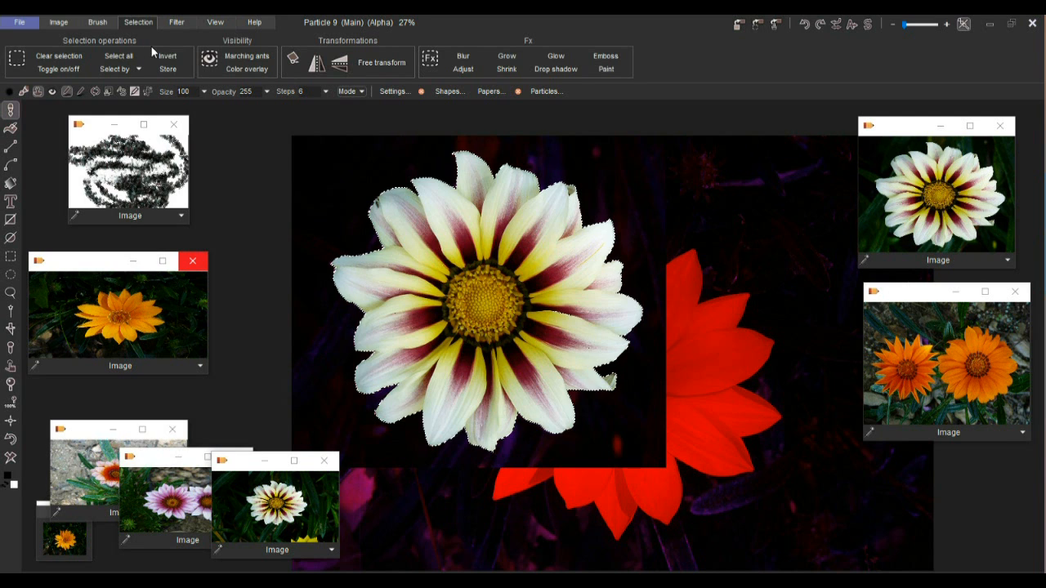
pyautogui.click(758, 27)
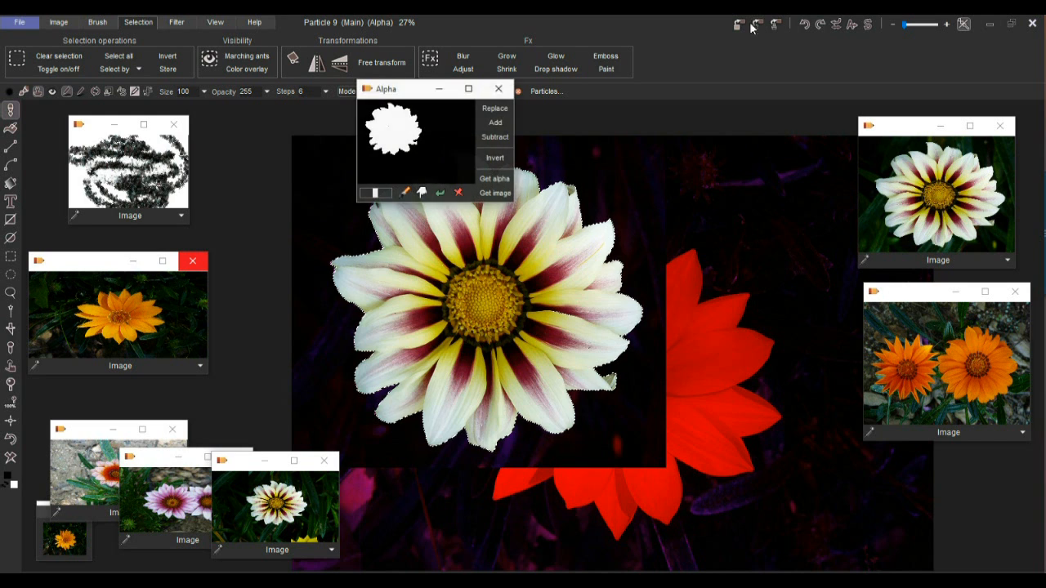
pyautogui.moveTo(410, 87); pyautogui.dragTo(467, 119)
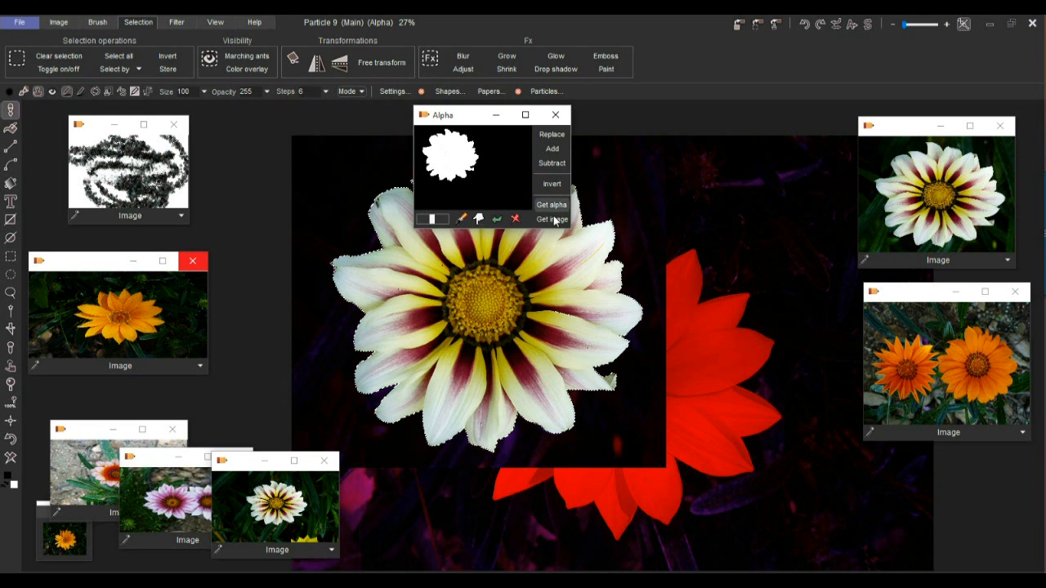
pyautogui.moveTo(572, 236); pyautogui.dragTo(588, 250)
pyautogui.moveTo(469, 117); pyautogui.dragTo(715, 278)
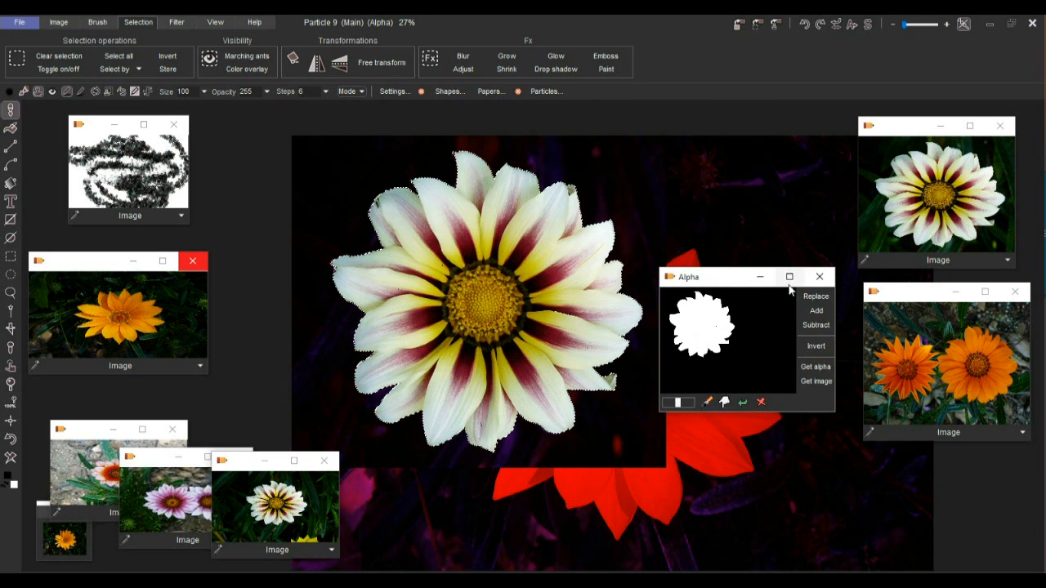
pyautogui.click(758, 278)
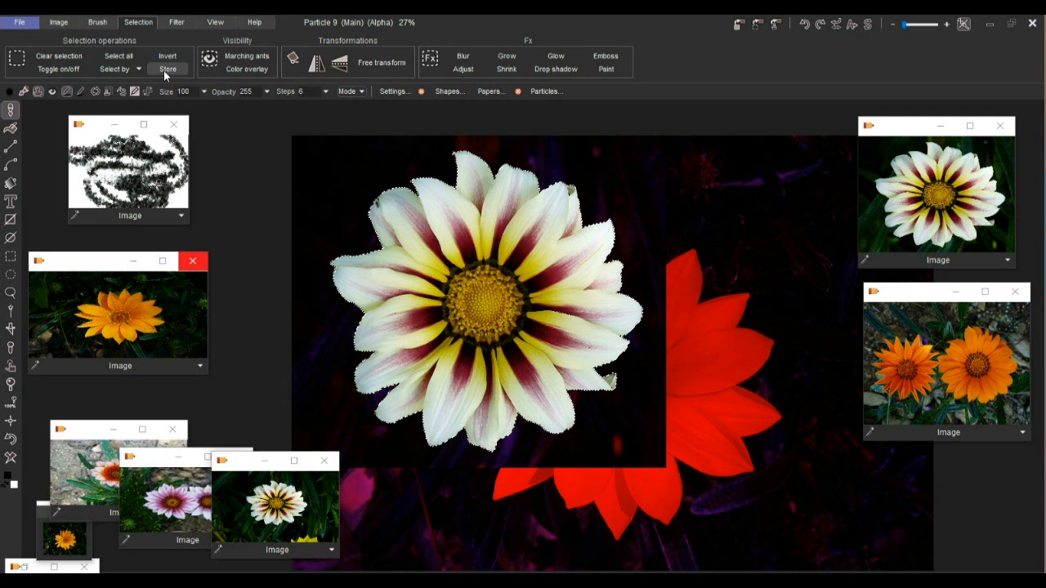
# Pick up the selected striped flower as a brush and store that brush.
pyautogui.click(96, 22)
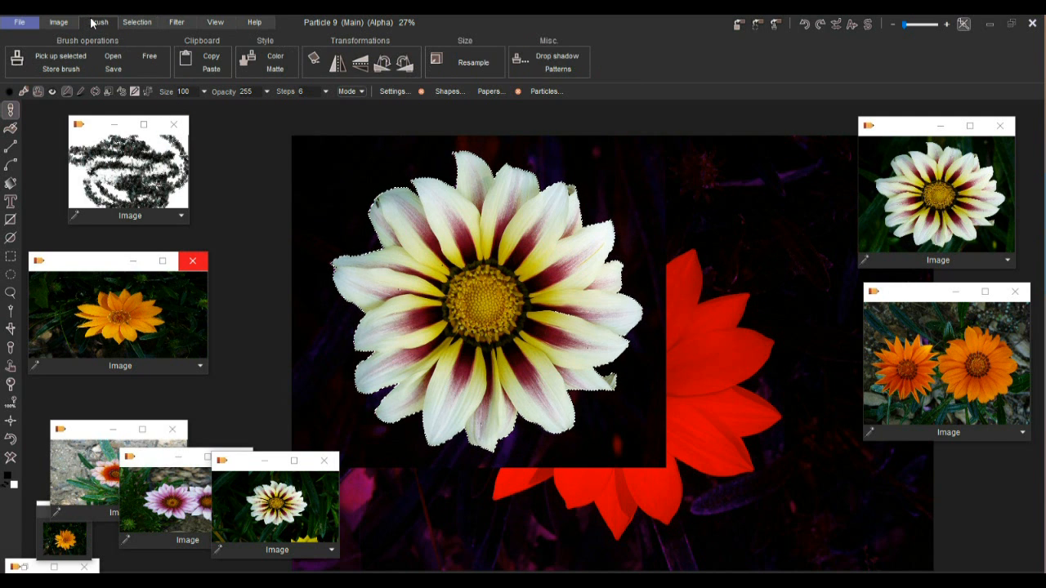
pyautogui.click(70, 57)
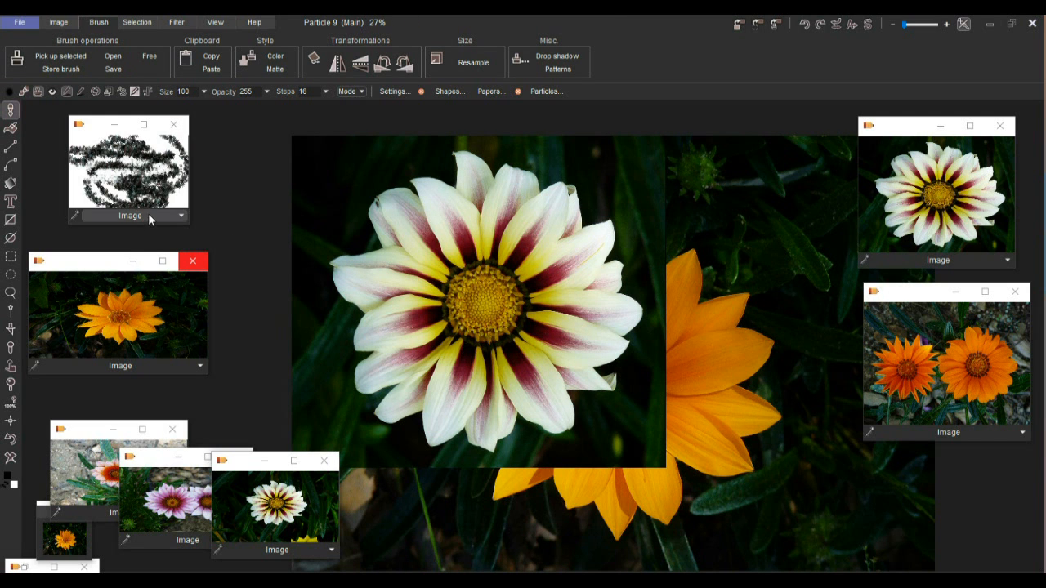
pyautogui.click(775, 26)
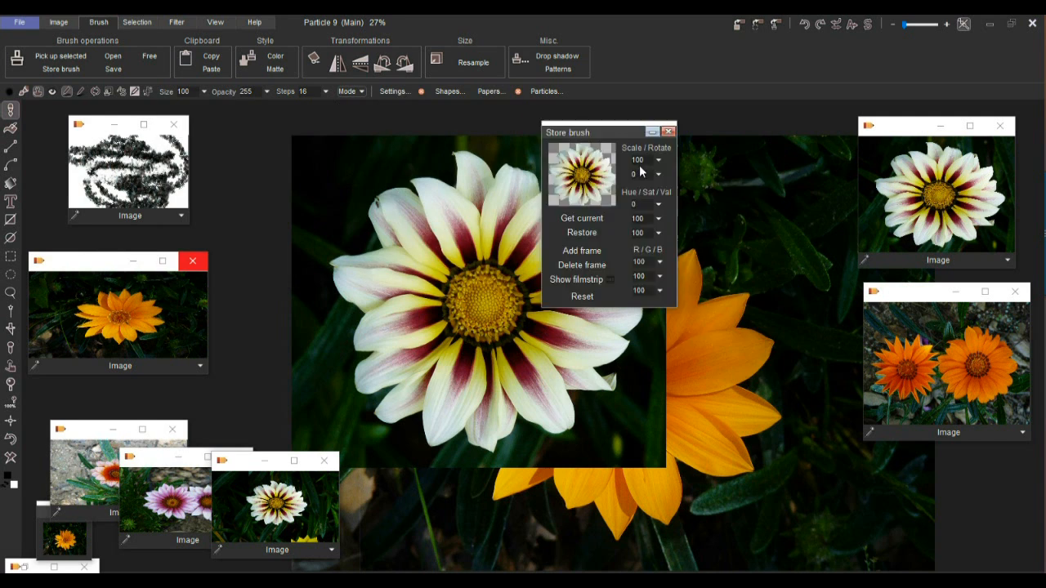
# Move the Store brush window aside and place the stored image of two orange flowers on the canvas.
pyautogui.moveTo(639, 165); pyautogui.dragTo(776, 233)
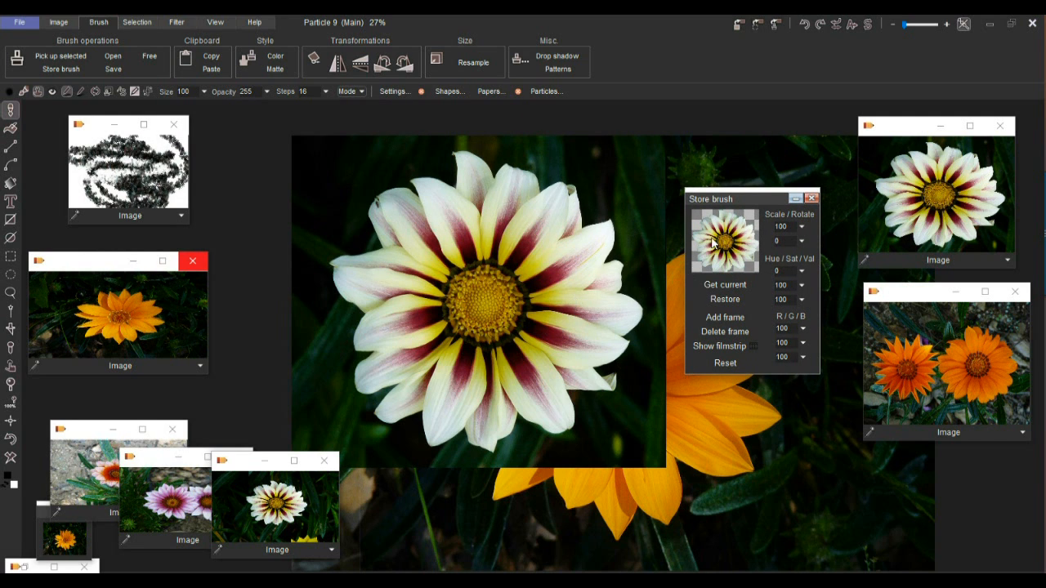
pyautogui.moveTo(735, 195); pyautogui.dragTo(744, 182)
pyautogui.click(943, 325)
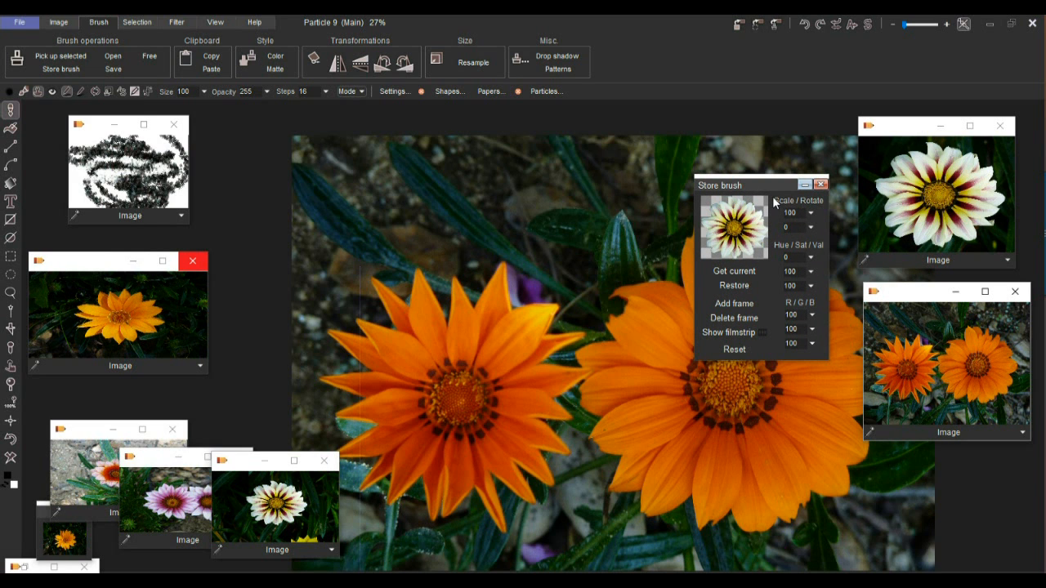
# Load the stored striped flower brush and turn on the brush preview over the canvas.
pyautogui.click(734, 222)
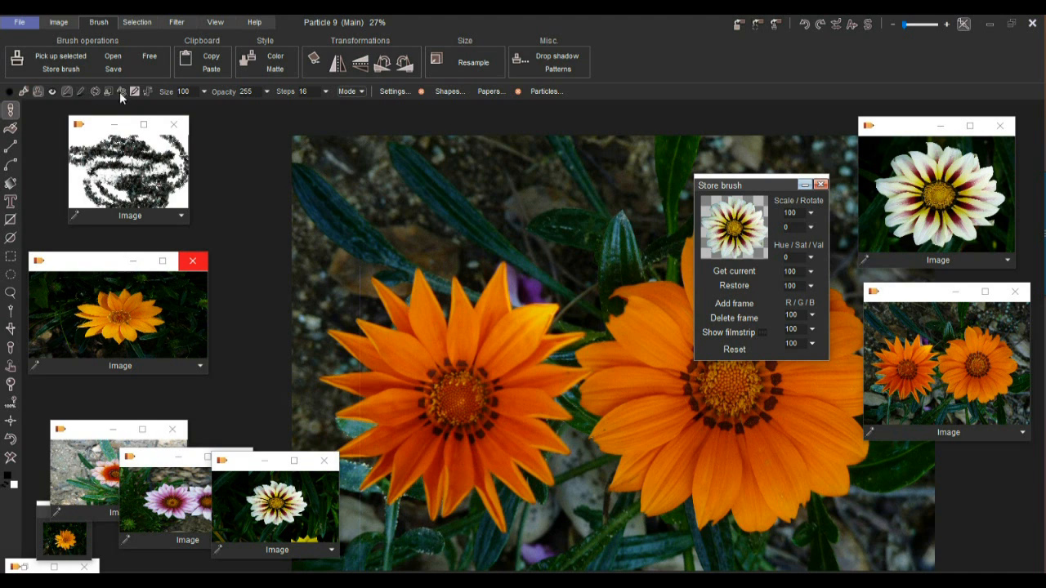
pyautogui.click(53, 94)
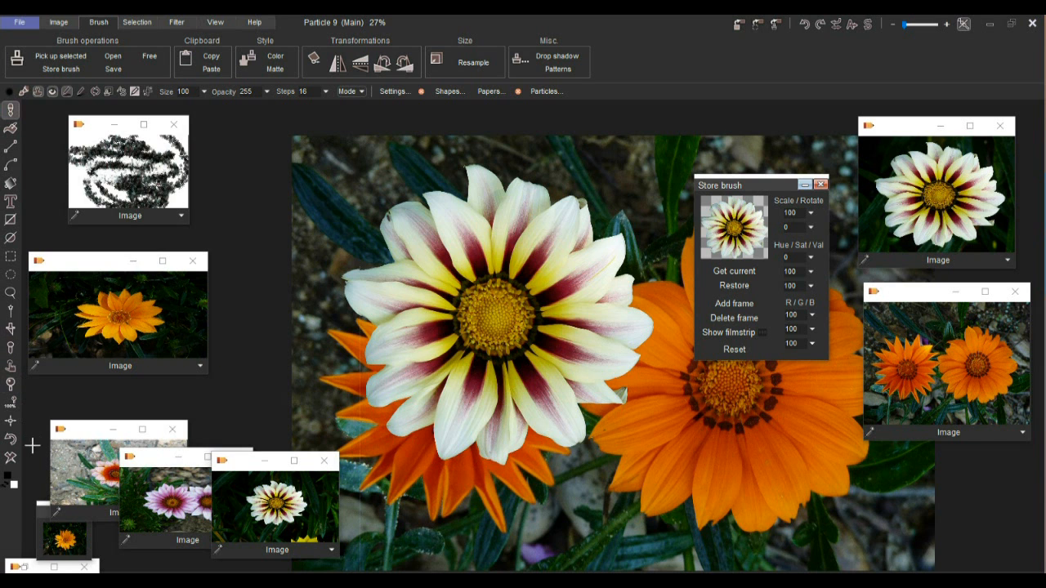
pyautogui.click(11, 404)
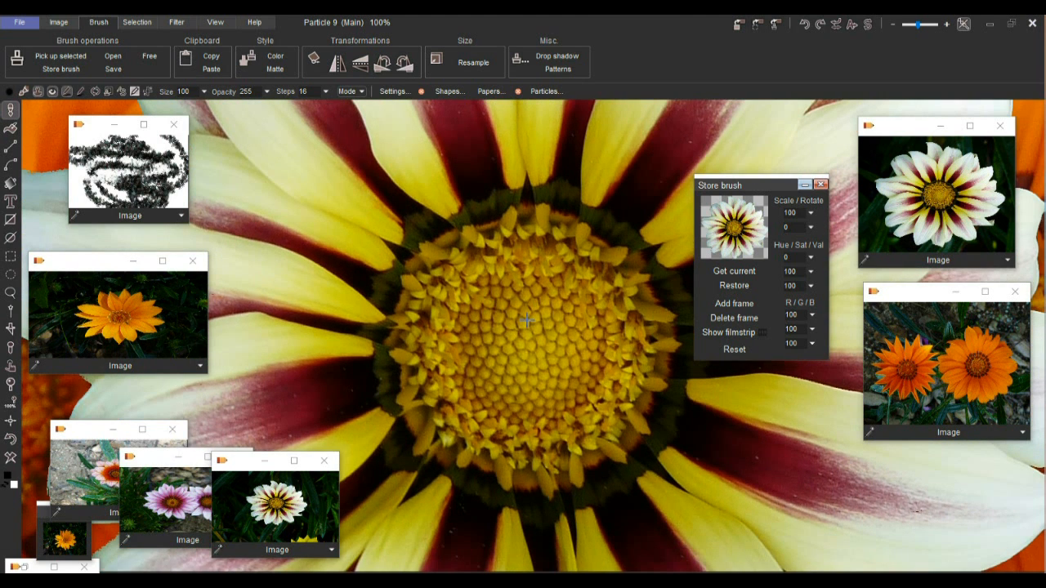
pyautogui.scroll(-10, 527, 320)
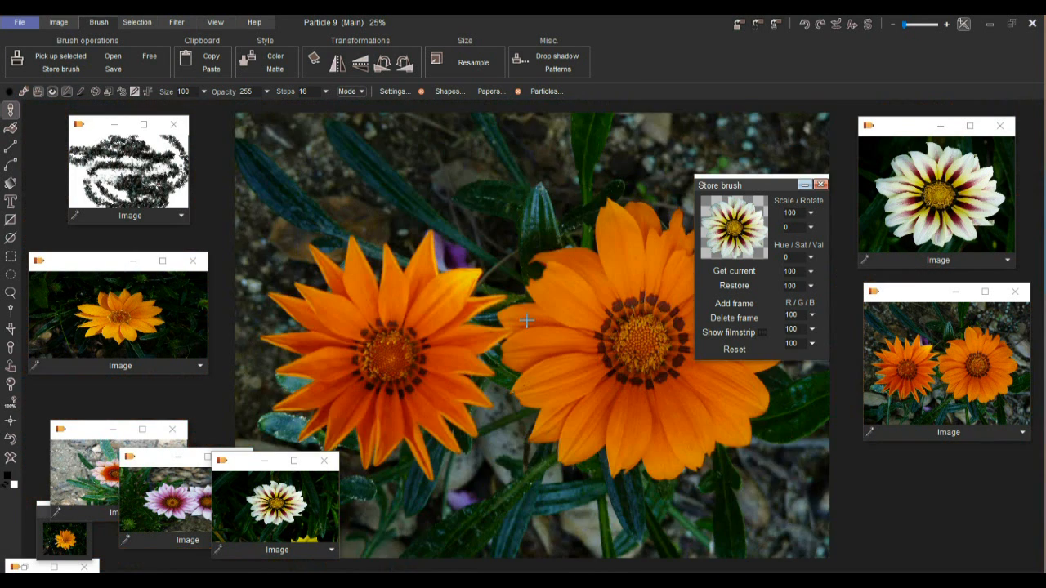
# Scale the stored flower brush to 26 and load the resized brush.
pyautogui.scroll(3, 527, 320)
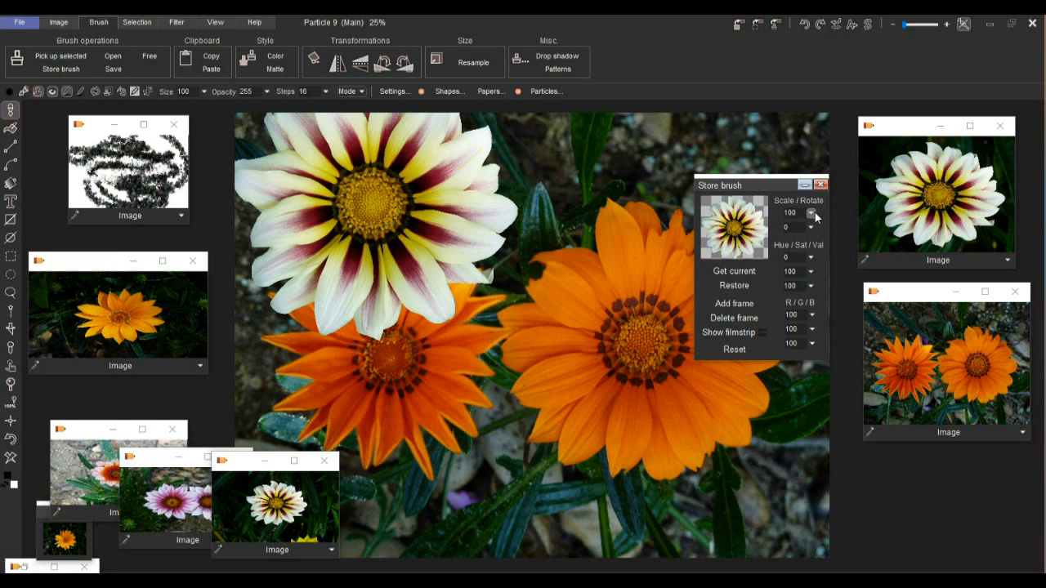
pyautogui.click(811, 213)
pyautogui.moveTo(772, 230); pyautogui.dragTo(747, 237)
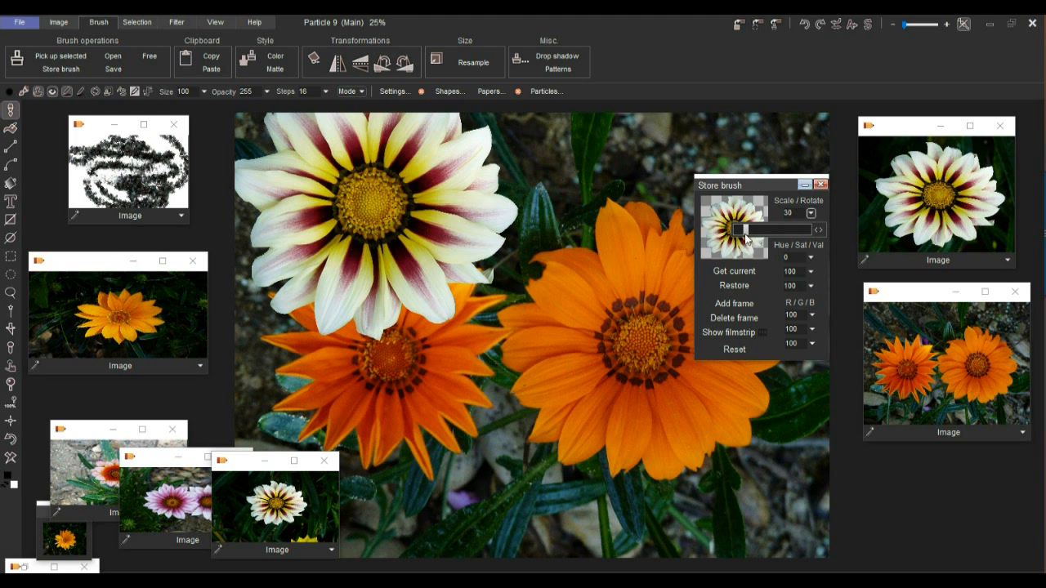
pyautogui.click(750, 204)
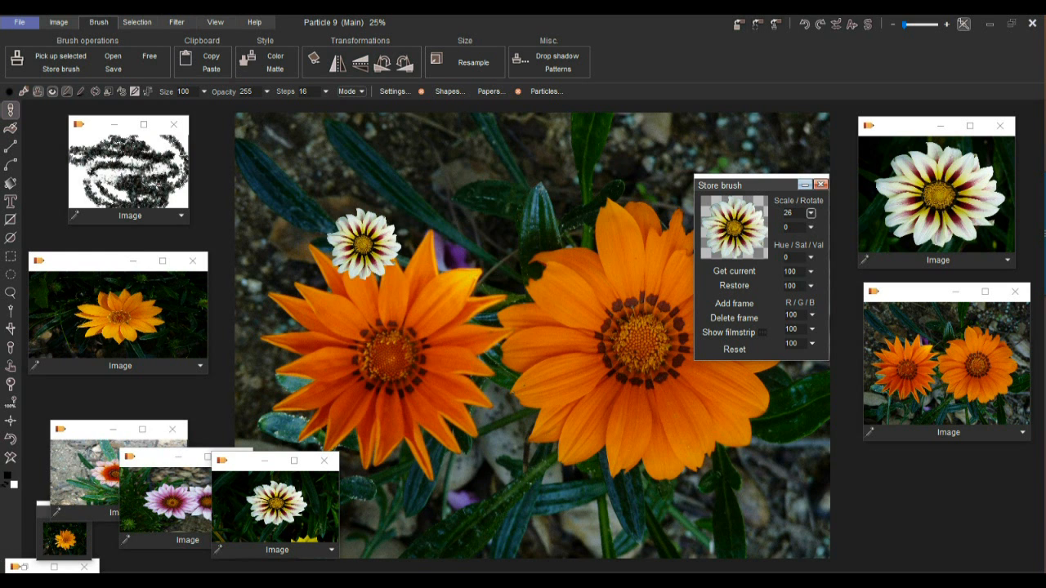
# Paint flower-shaped selection areas on the alpha between and over the orange flowers with the scaled brush.
pyautogui.click(13, 403)
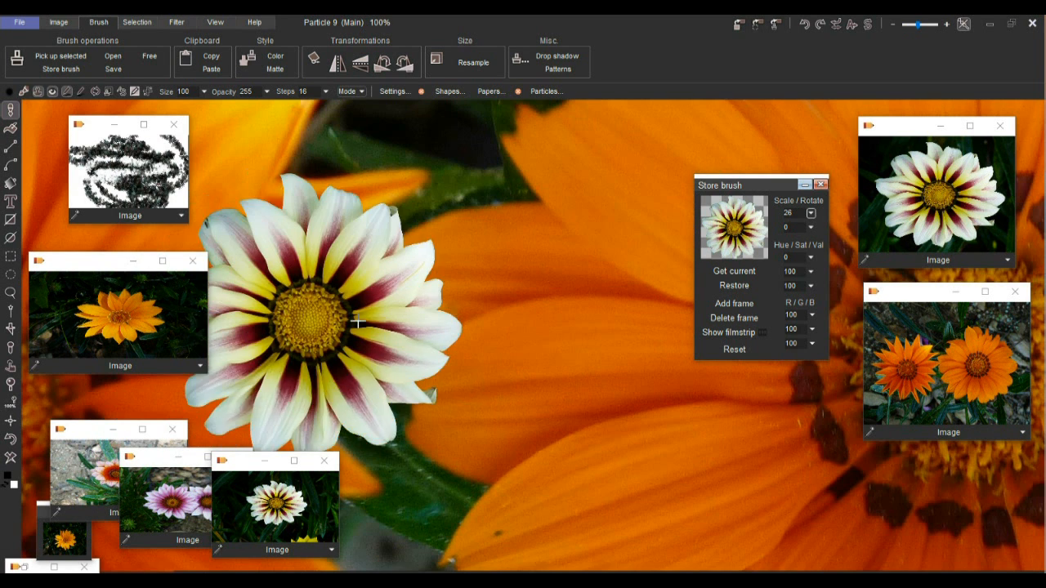
pyautogui.rightClick(367, 233)
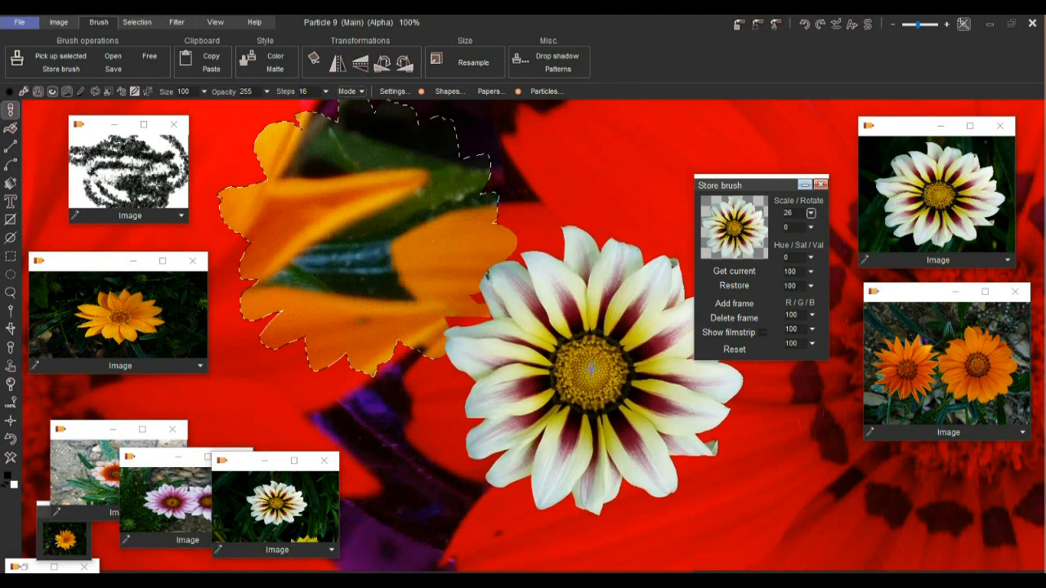
pyautogui.moveTo(626, 158)
pyautogui.mouseDown()
pyautogui.moveTo(602, 285)
pyautogui.moveTo(539, 318)
pyautogui.moveTo(661, 444)
pyautogui.moveTo(497, 497)
pyautogui.mouseUp()
pyautogui.scroll(-3, 458, 373)
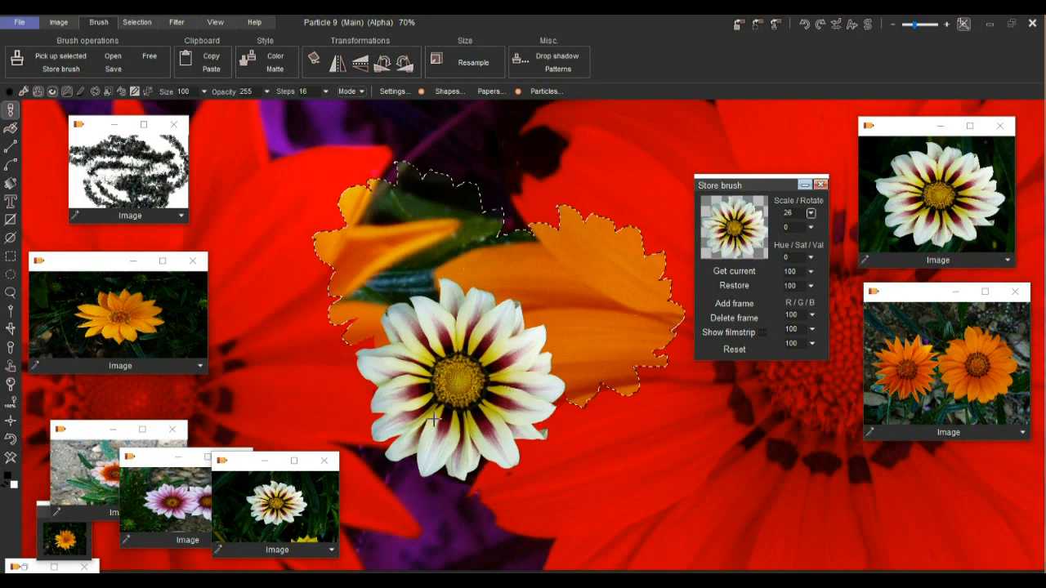
pyautogui.rightClick(768, 469)
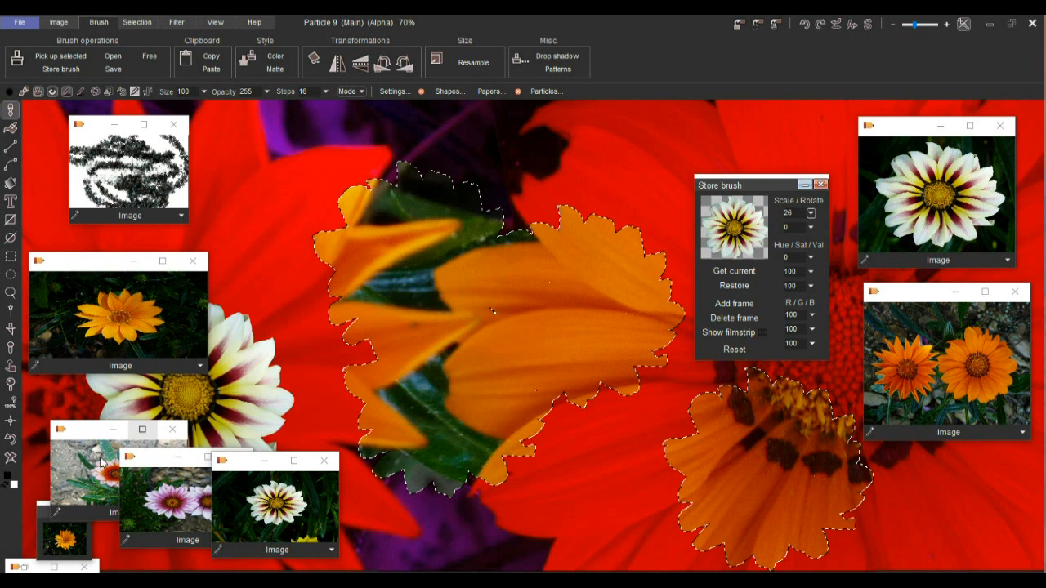
# Clear the flower-shaped selection painted on the alpha.
pyautogui.click(145, 25)
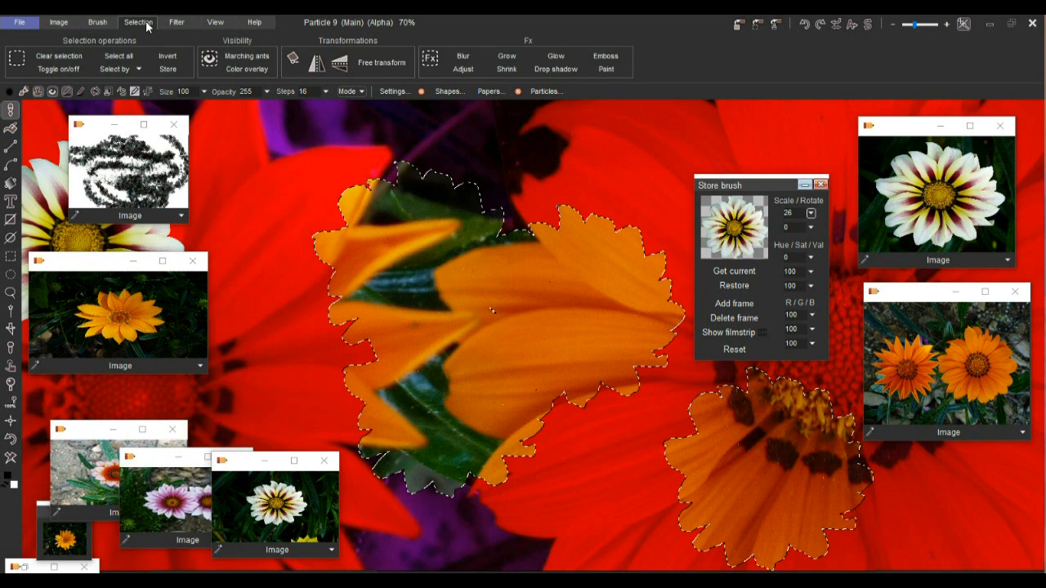
pyautogui.click(60, 57)
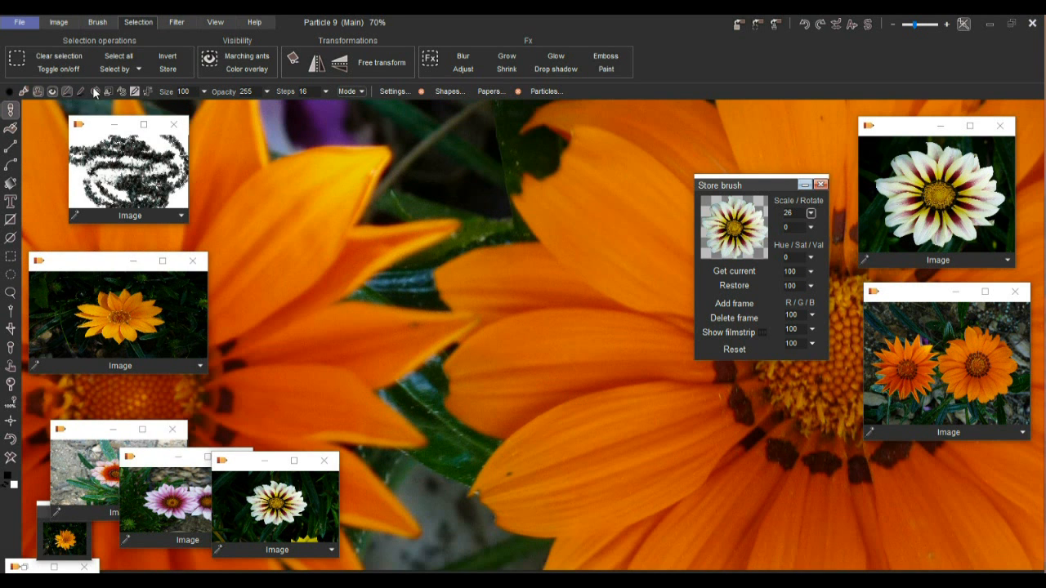
pyautogui.scroll(-2, 391, 303)
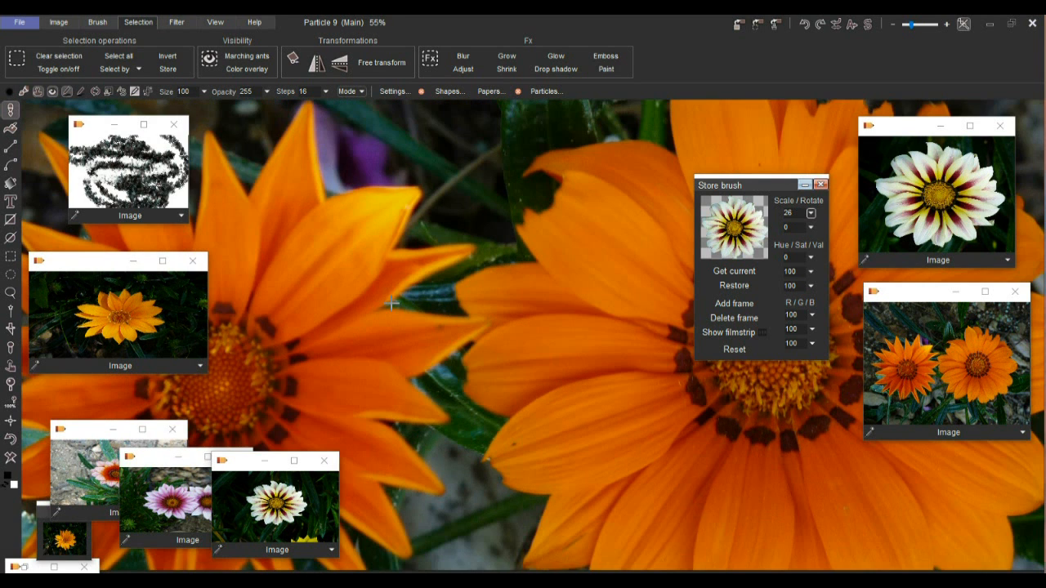
# Look through the Paint on alpha brush presets, try an alpha stroke across the orange petals, and undo it.
pyautogui.rightClick(12, 109)
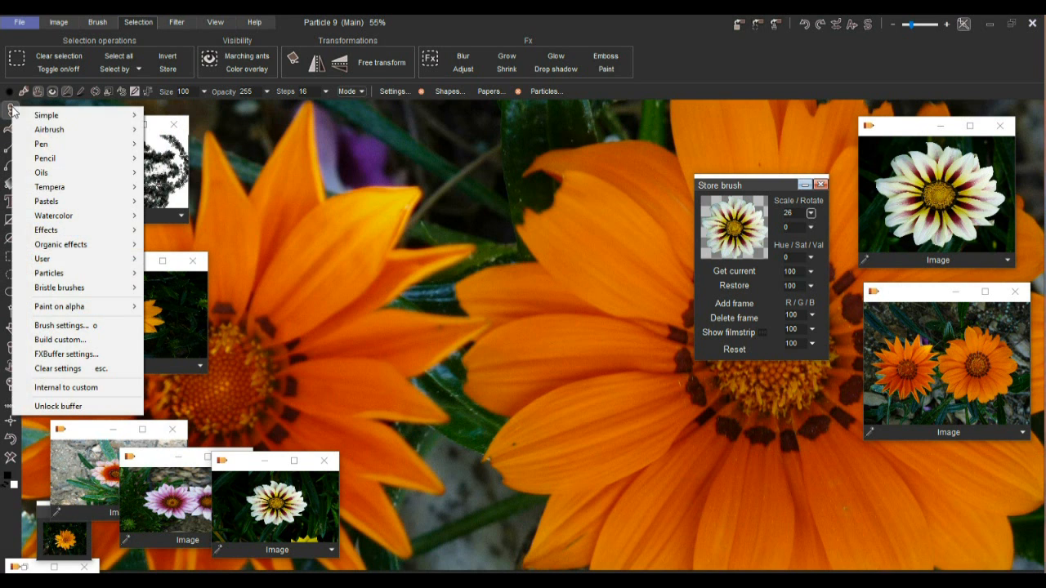
pyautogui.moveTo(70, 310)
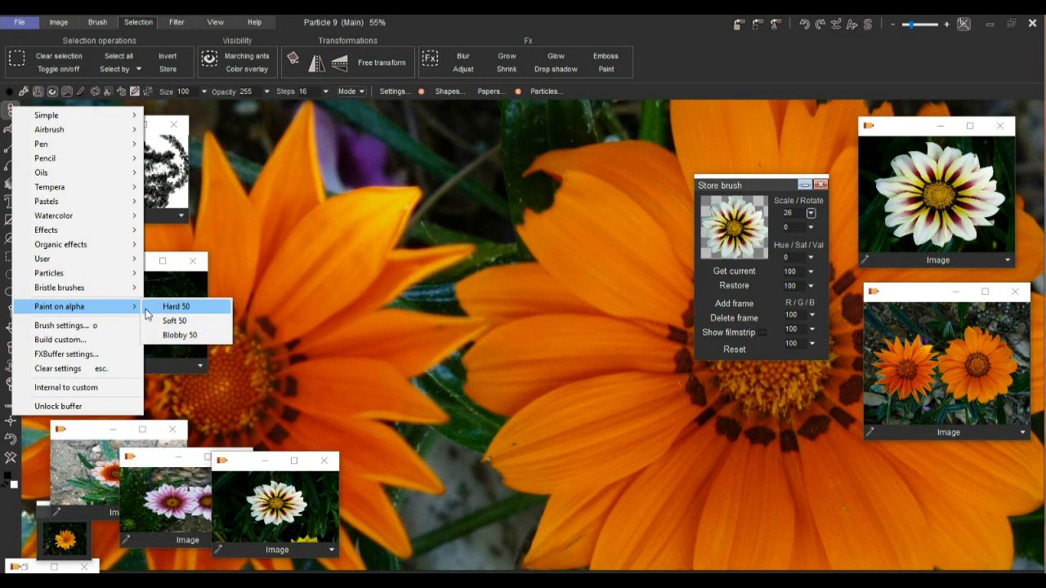
pyautogui.moveTo(387, 355)
pyautogui.mouseDown()
pyautogui.moveTo(502, 292)
pyautogui.moveTo(613, 304)
pyautogui.mouseUp()
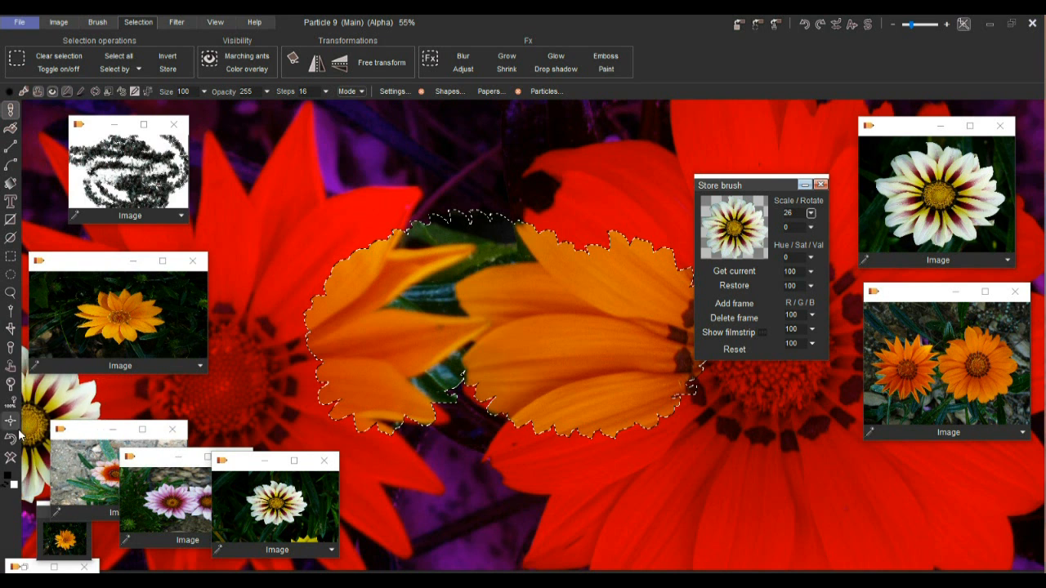
pyautogui.click(13, 440)
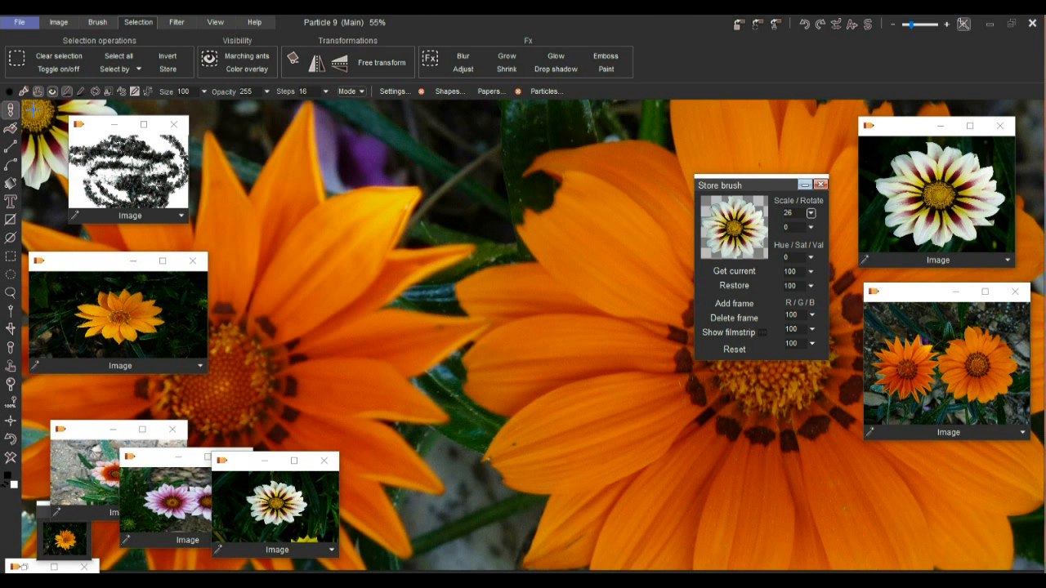
# Open the brush's FX settings, look through the Modal options, and turn off Enable fx.
pyautogui.click(11, 113)
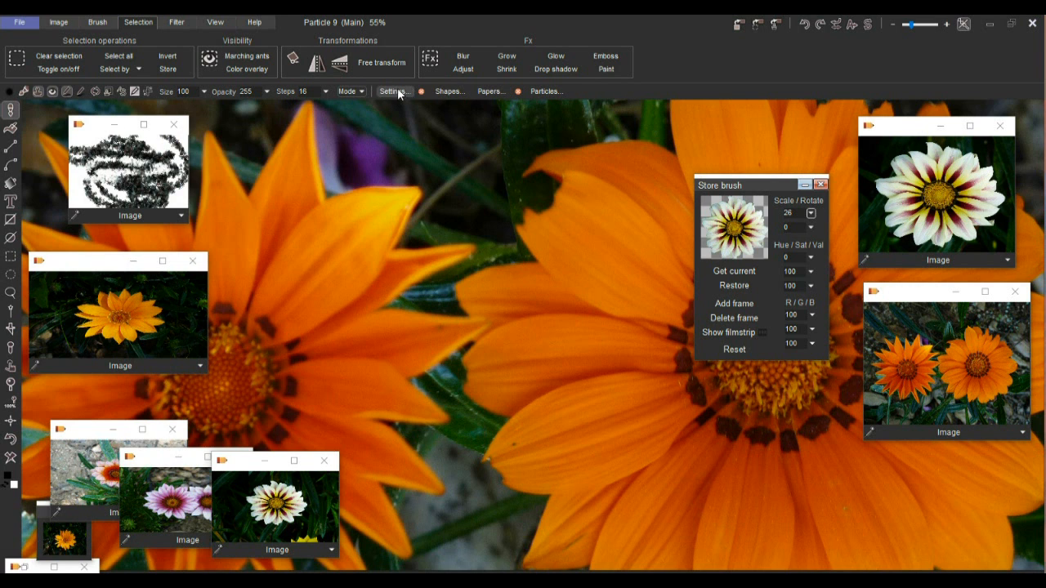
pyautogui.click(395, 92)
pyautogui.moveTo(429, 109); pyautogui.dragTo(296, 126)
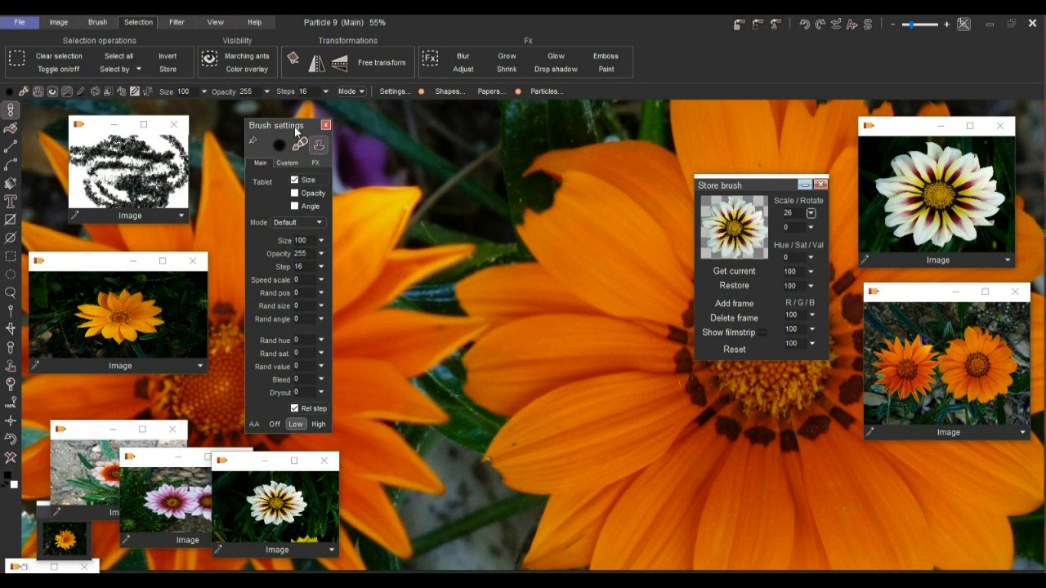
pyautogui.click(318, 164)
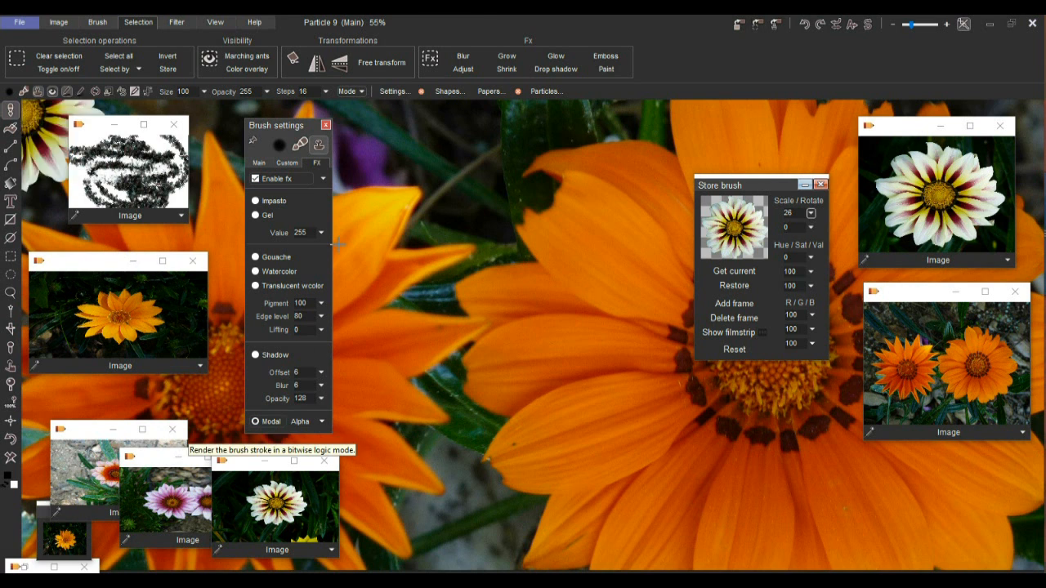
pyautogui.moveTo(274, 124)
pyautogui.mouseDown()
pyautogui.moveTo(407, 107)
pyautogui.moveTo(423, 117)
pyautogui.mouseUp()
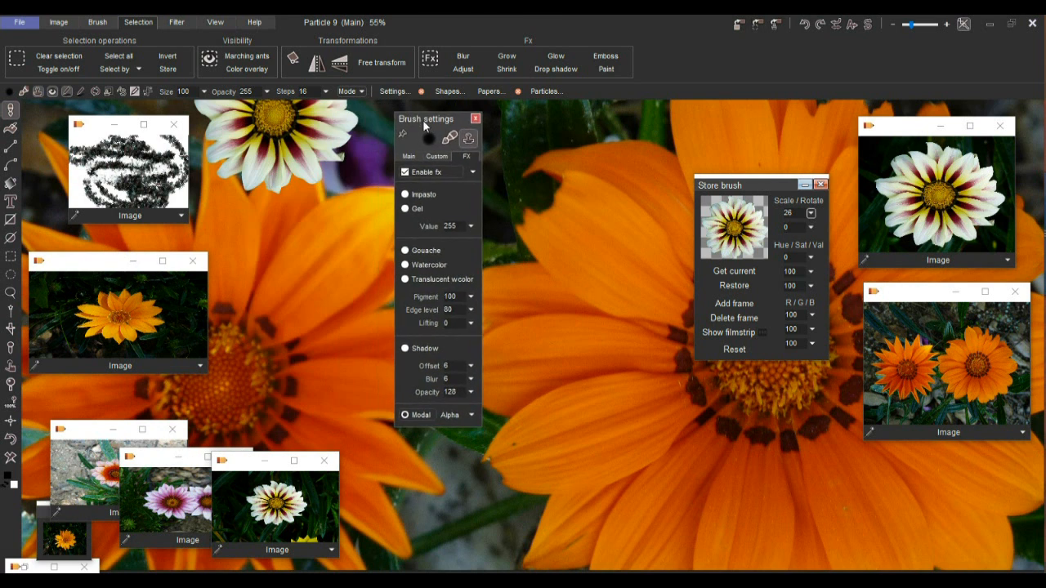
pyautogui.click(472, 417)
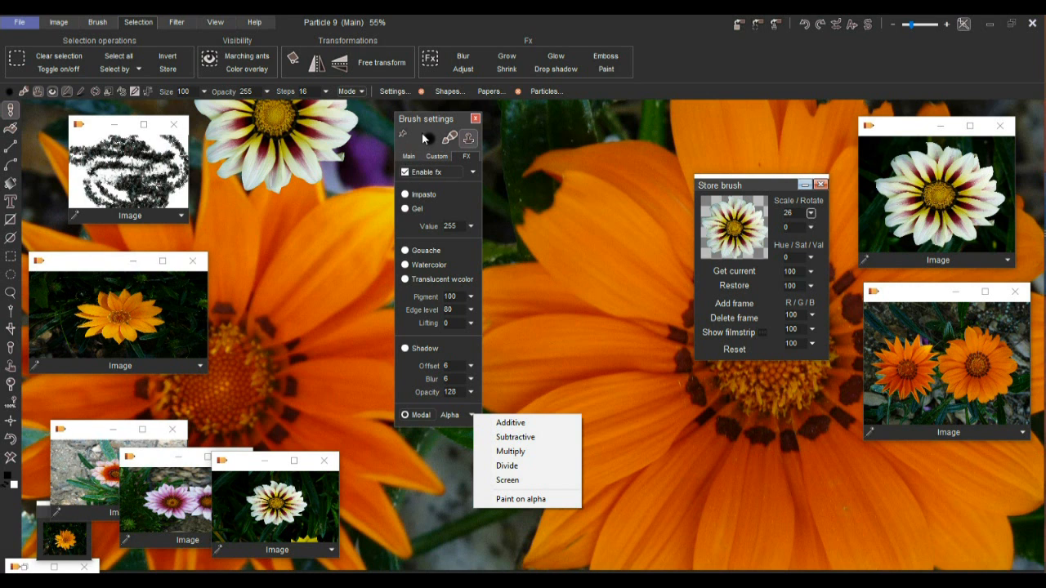
pyautogui.click(406, 172)
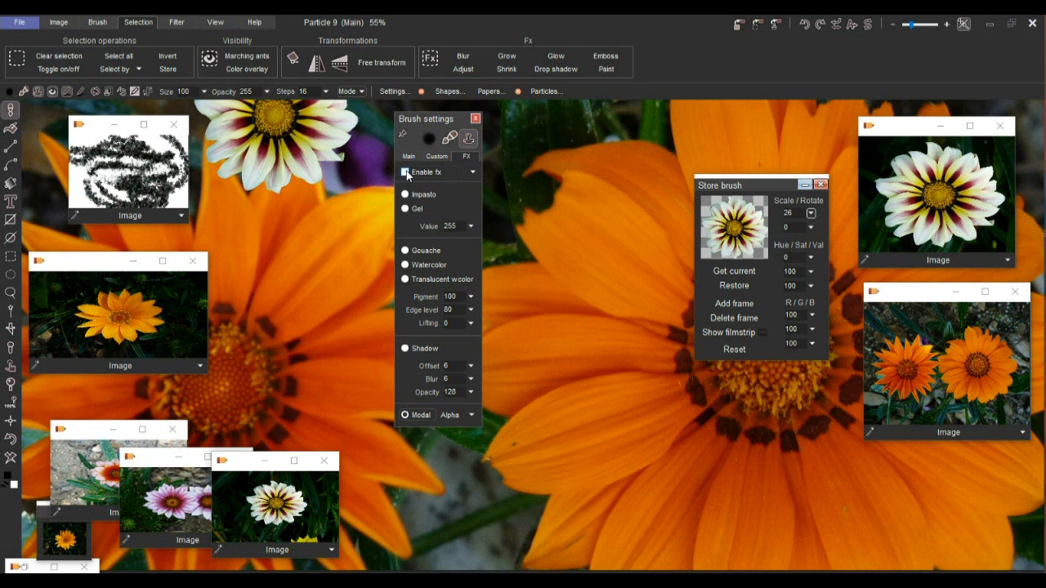
# Try continuous strokes of the flower brush across the orange flowers, close the brush settings and undo the strokes.
pyautogui.moveTo(610, 419)
pyautogui.mouseDown()
pyautogui.moveTo(600, 430)
pyautogui.moveTo(689, 474)
pyautogui.mouseUp()
pyautogui.moveTo(604, 265)
pyautogui.mouseDown()
pyautogui.moveTo(572, 307)
pyautogui.moveTo(388, 376)
pyautogui.mouseUp()
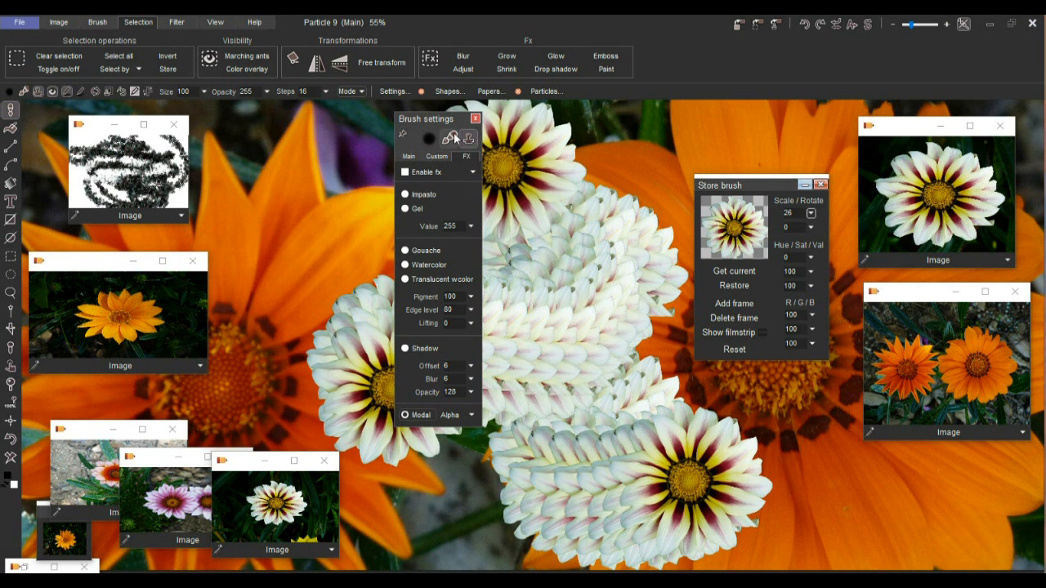
pyautogui.click(474, 119)
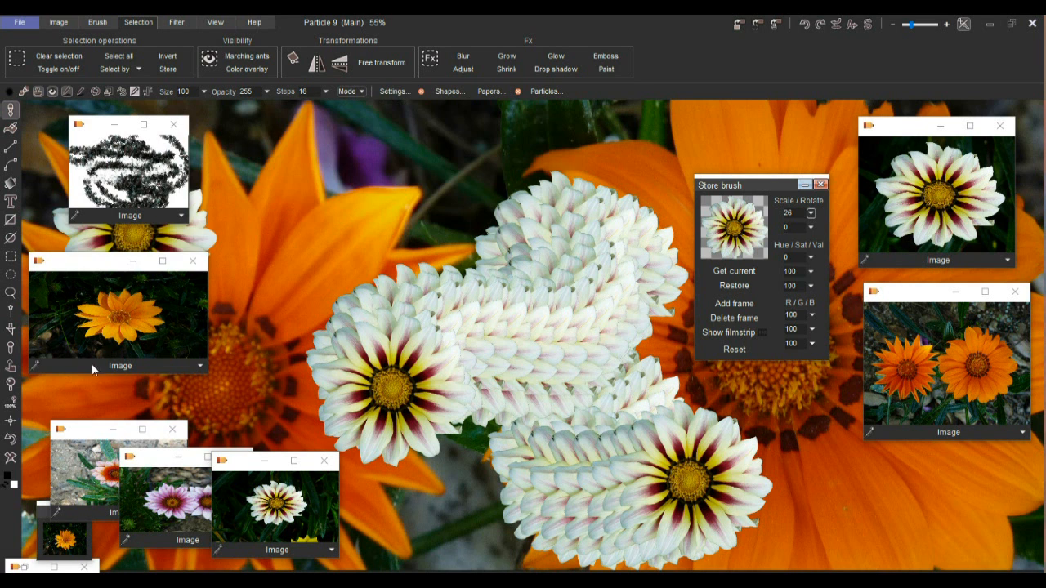
pyautogui.click(11, 441)
pyautogui.click(11, 442)
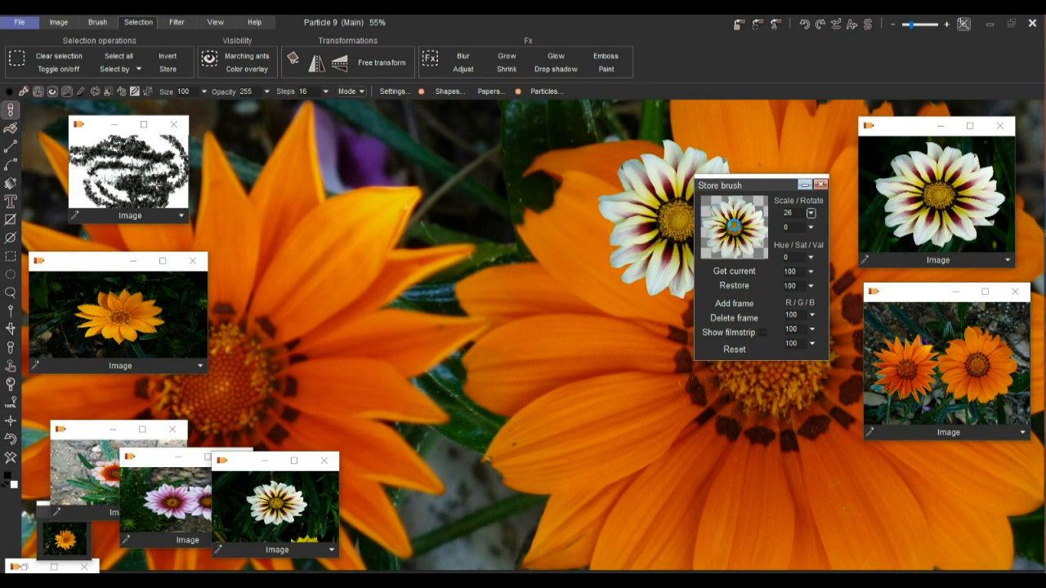
# Stamp one striped flower over the pointed orange flower's upper petals and enable the brush's Shadow effect.
pyautogui.click(389, 197)
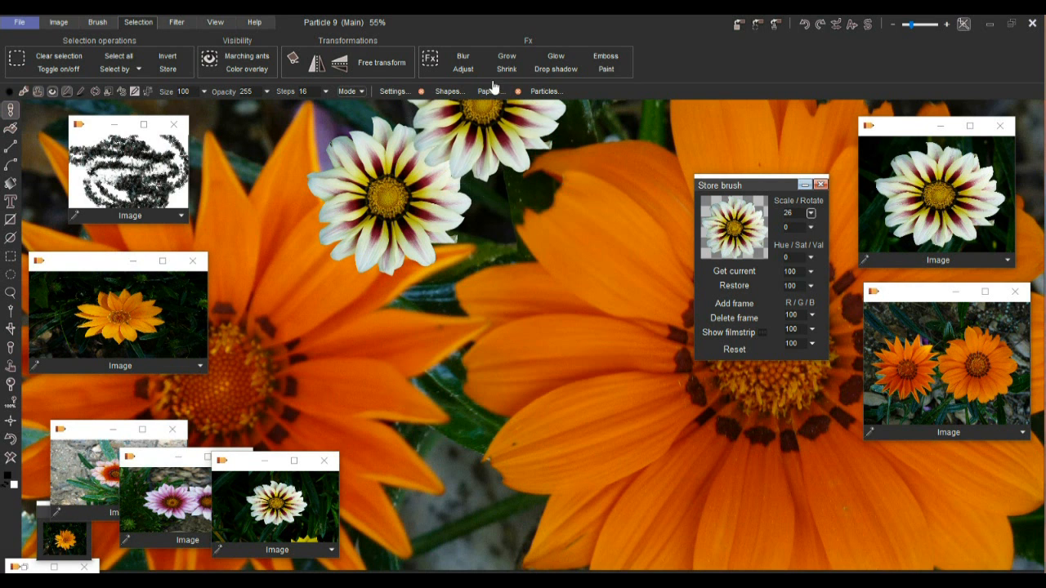
pyautogui.click(388, 90)
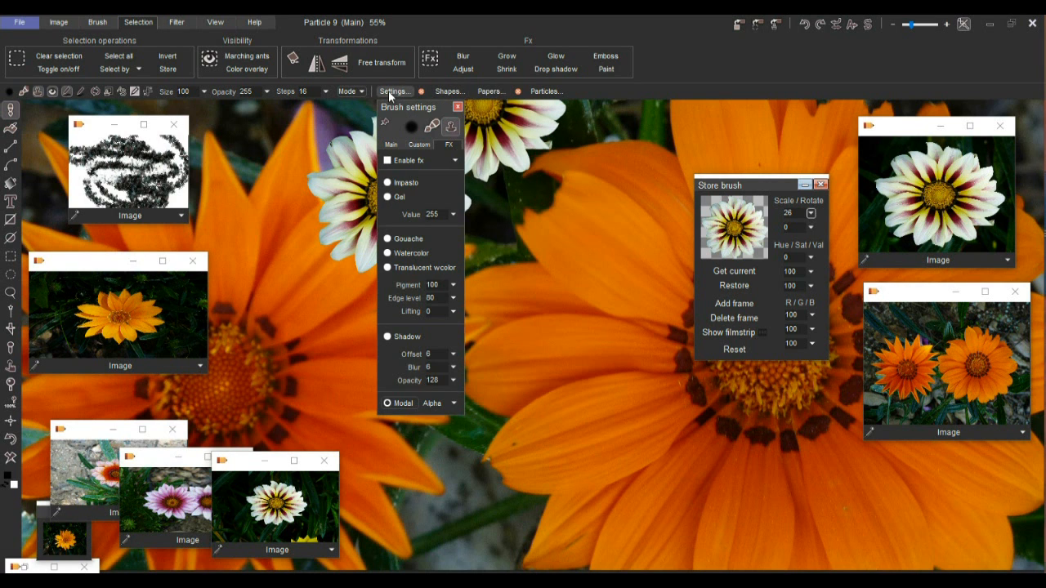
pyautogui.moveTo(405, 105)
pyautogui.mouseDown()
pyautogui.moveTo(337, 180)
pyautogui.moveTo(598, 157)
pyautogui.mouseUp()
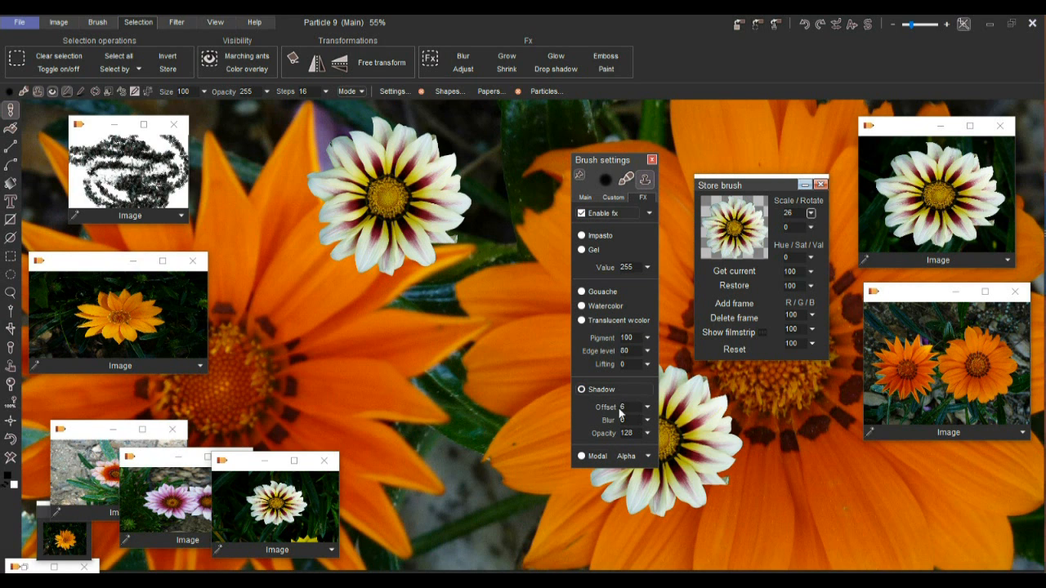
# Set the shadow offset to 14 and stamp overlapping striped flowers below the first one.
pyautogui.click(646, 407)
pyautogui.moveTo(617, 420); pyautogui.dragTo(623, 423)
pyautogui.click(375, 309)
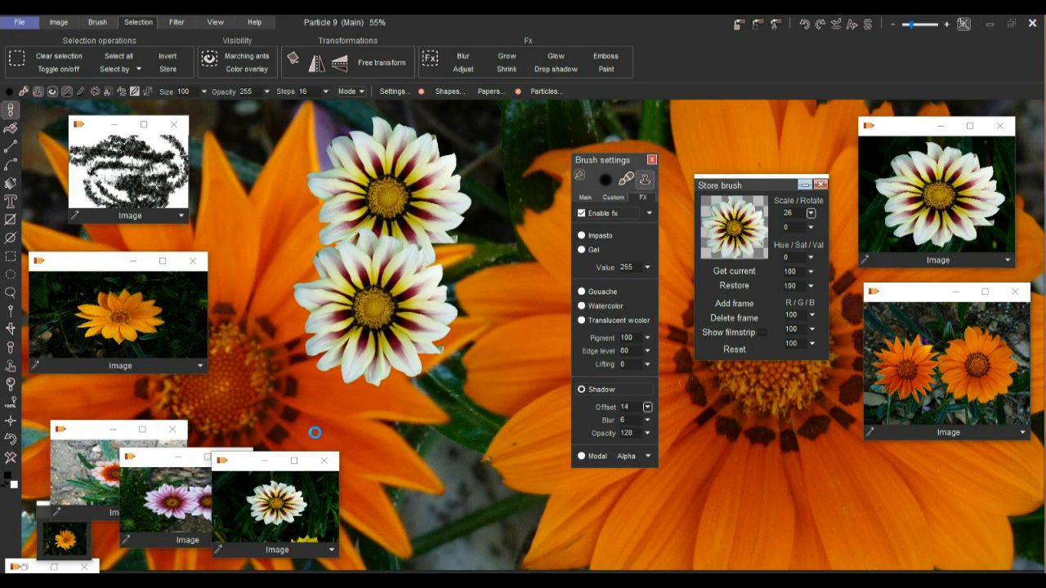
pyautogui.scroll(2, 269, 297)
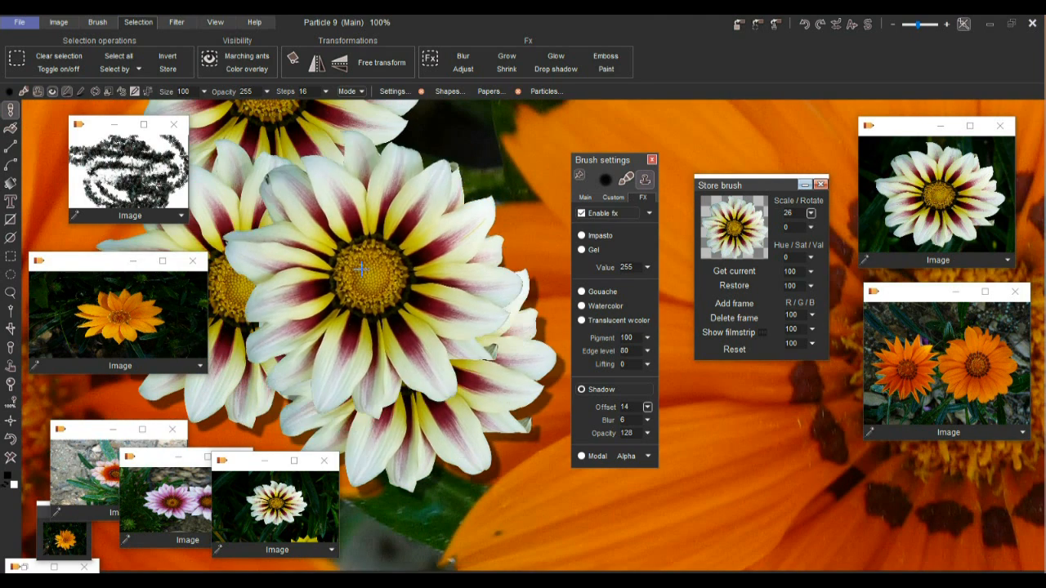
# Set the shadow blur to 14 and stamp another striped flower beside the overlapping group.
pyautogui.scroll(3, 359, 266)
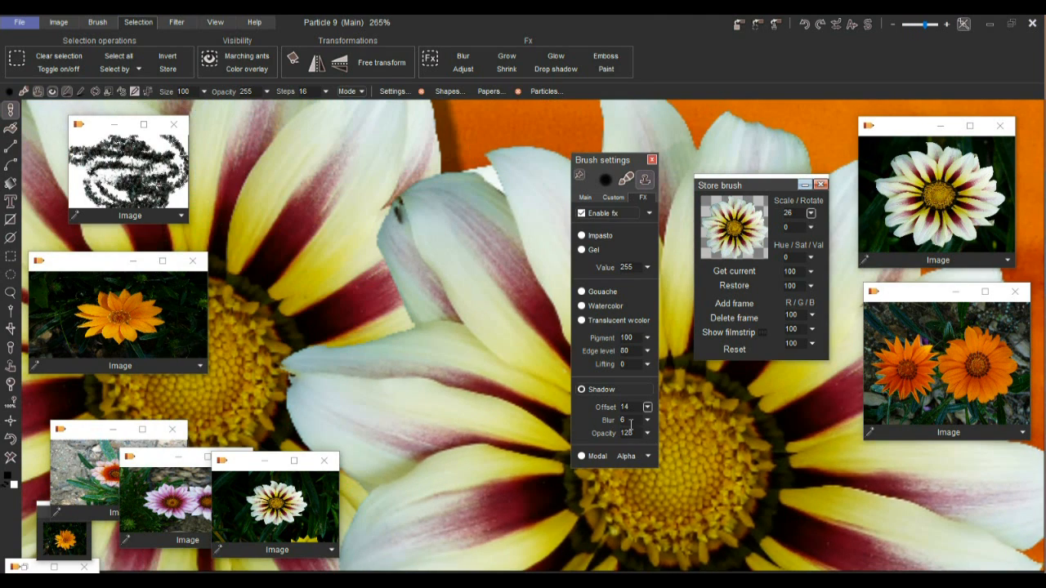
pyautogui.click(647, 420)
pyautogui.click(626, 437)
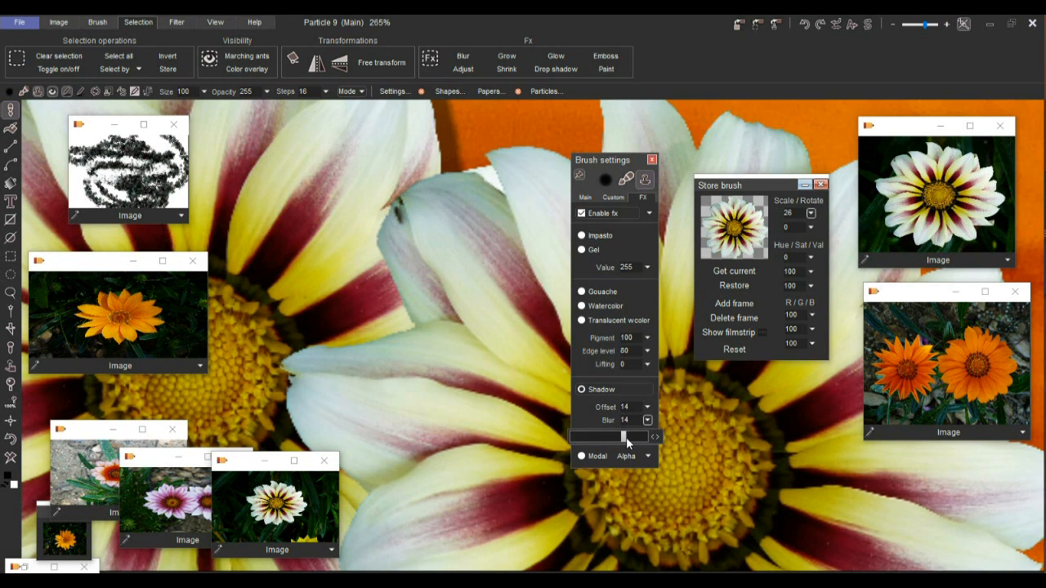
pyautogui.scroll(-3, 472, 374)
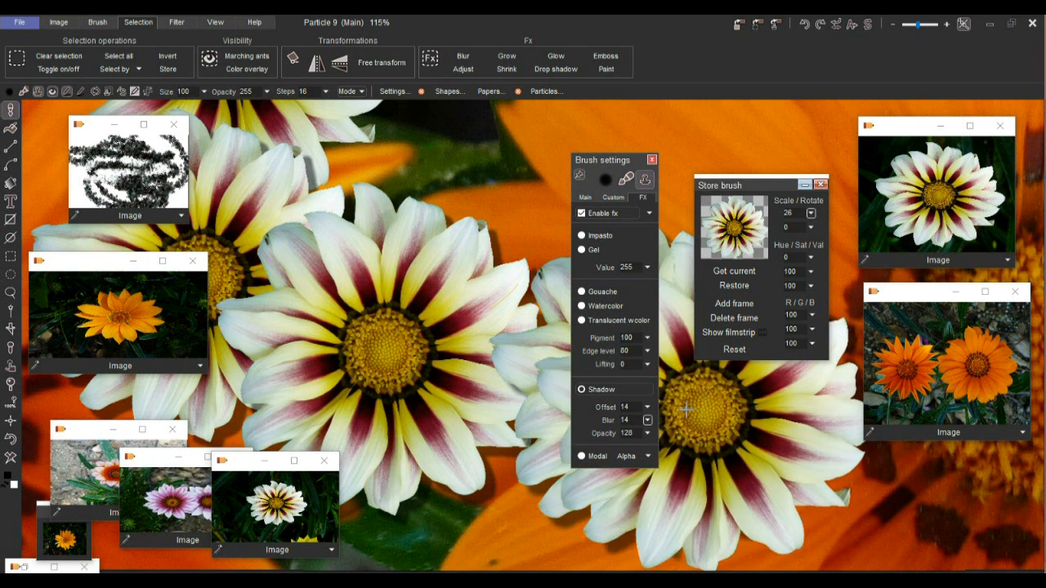
# Set the shadow blur to 20 and stamp another shadowed striped flower on the rounded orange flower's lower petals.
pyautogui.click(648, 420)
pyautogui.moveTo(645, 435); pyautogui.dragTo(654, 439)
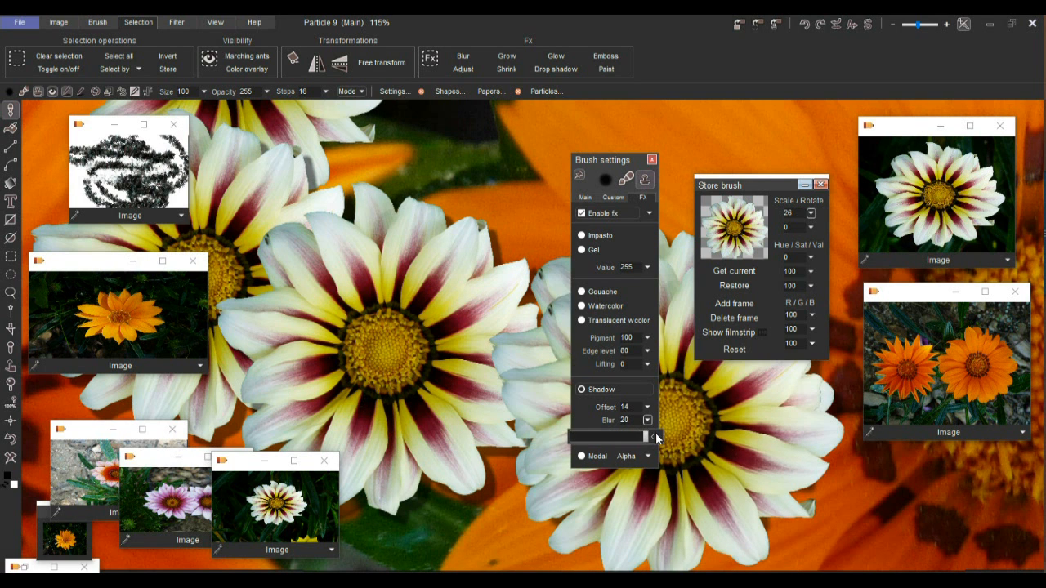
pyautogui.moveTo(606, 164); pyautogui.dragTo(371, 160)
pyautogui.moveTo(623, 183)
pyautogui.mouseDown()
pyautogui.moveTo(551, 163)
pyautogui.moveTo(511, 131)
pyautogui.moveTo(561, 270)
pyautogui.moveTo(724, 433)
pyautogui.moveTo(564, 385)
pyautogui.moveTo(372, 394)
pyautogui.mouseUp()
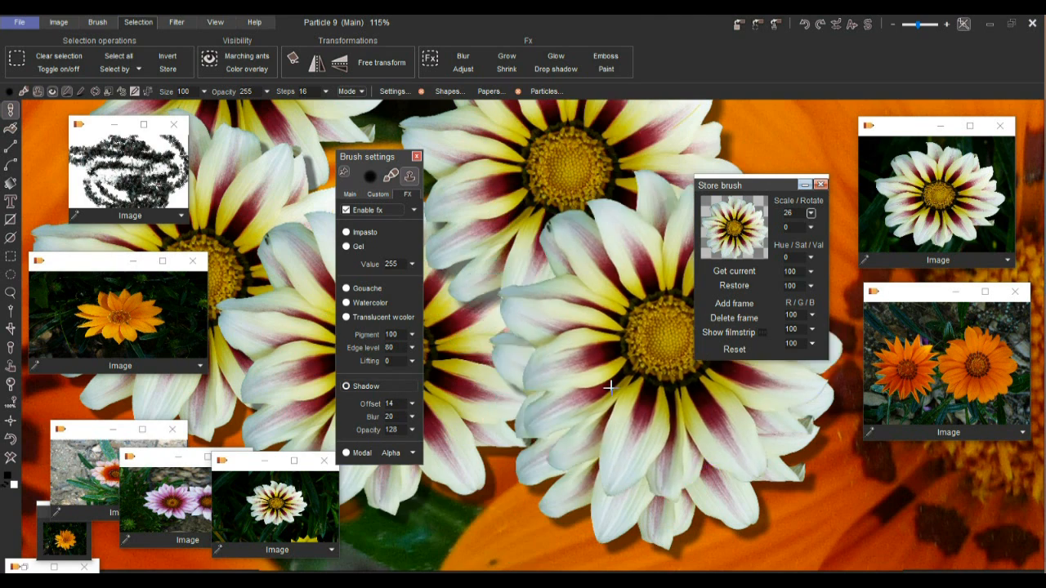
pyautogui.scroll(-8, 574, 304)
pyautogui.click(675, 439)
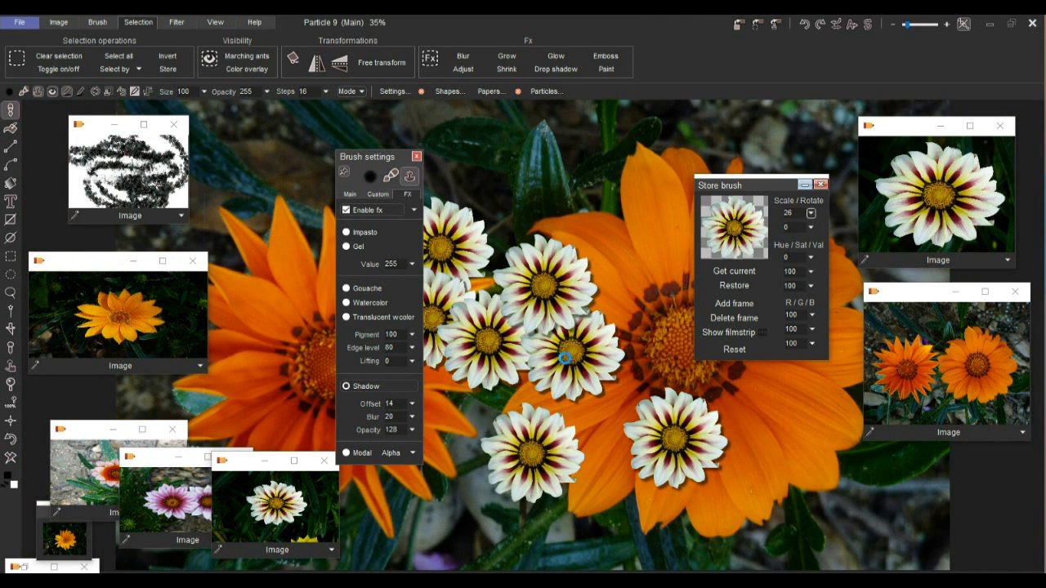
# Turn off the brush effects and switch the canvas to the photo of the single yellow-orange flower.
pyautogui.click(445, 287)
pyautogui.moveTo(370, 156)
pyautogui.mouseDown()
pyautogui.moveTo(629, 137)
pyautogui.moveTo(553, 131)
pyautogui.mouseUp()
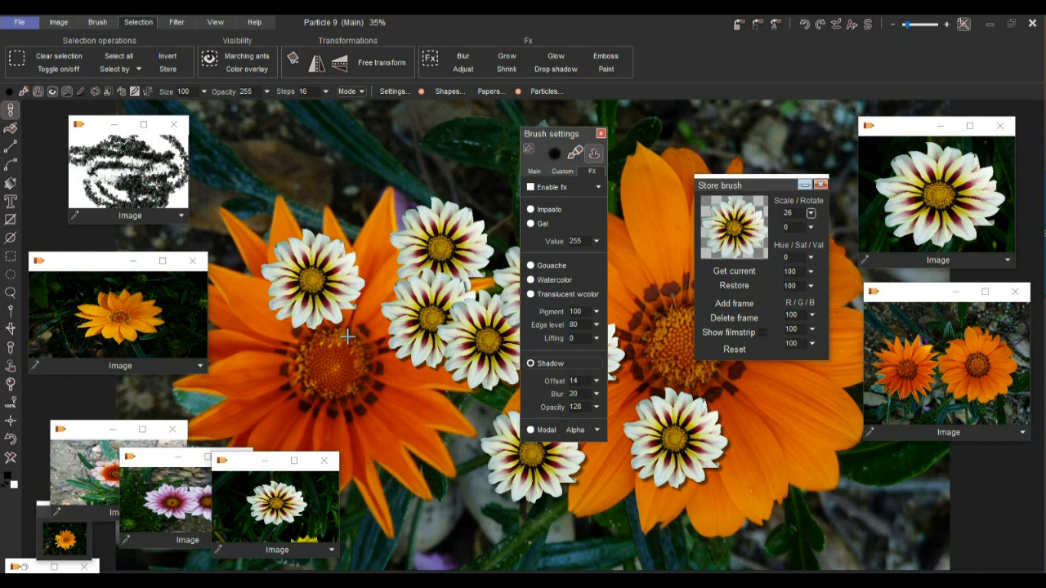
pyautogui.click(123, 308)
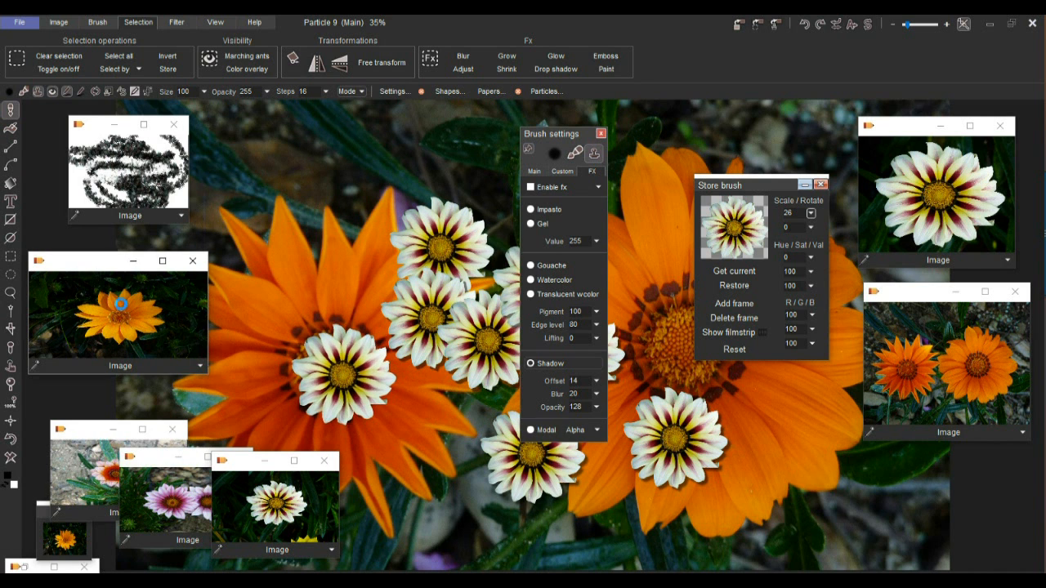
# Stamp separate striped flowers without effects on and around the yellow-orange flower's upper-left and left petals.
pyautogui.click(329, 221)
pyautogui.click(401, 373)
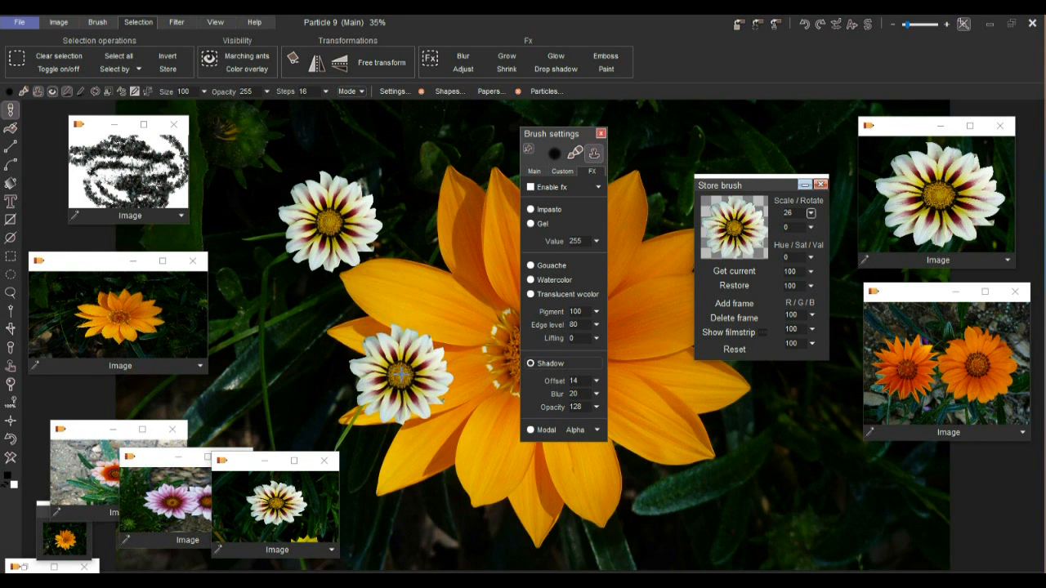
pyautogui.click(430, 263)
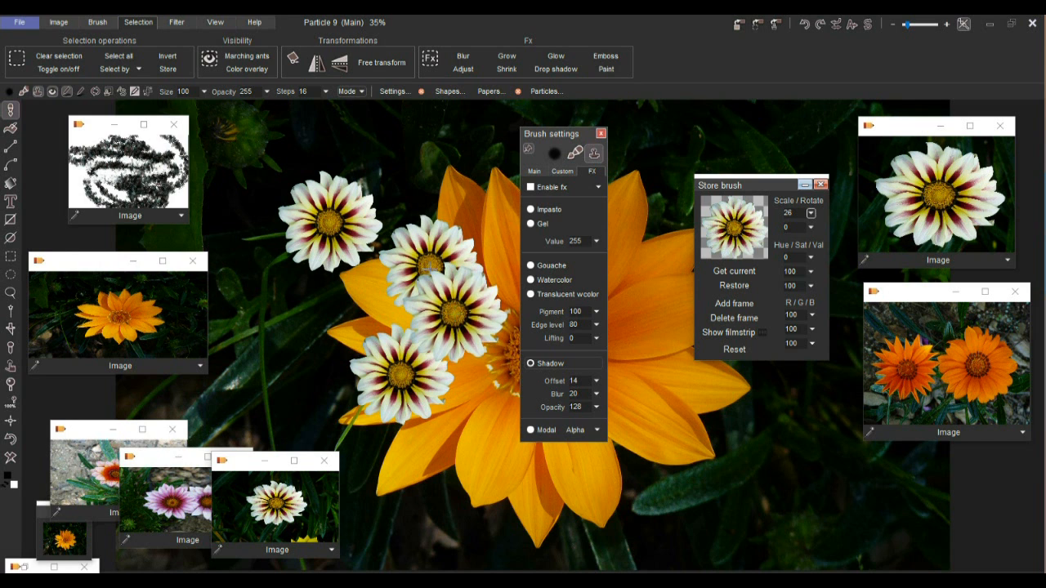
# Add a black alpha drop shadow with increased fuzziness to the flower brush, allowing brush enlargement and replacing colors in the brush.
pyautogui.click(97, 22)
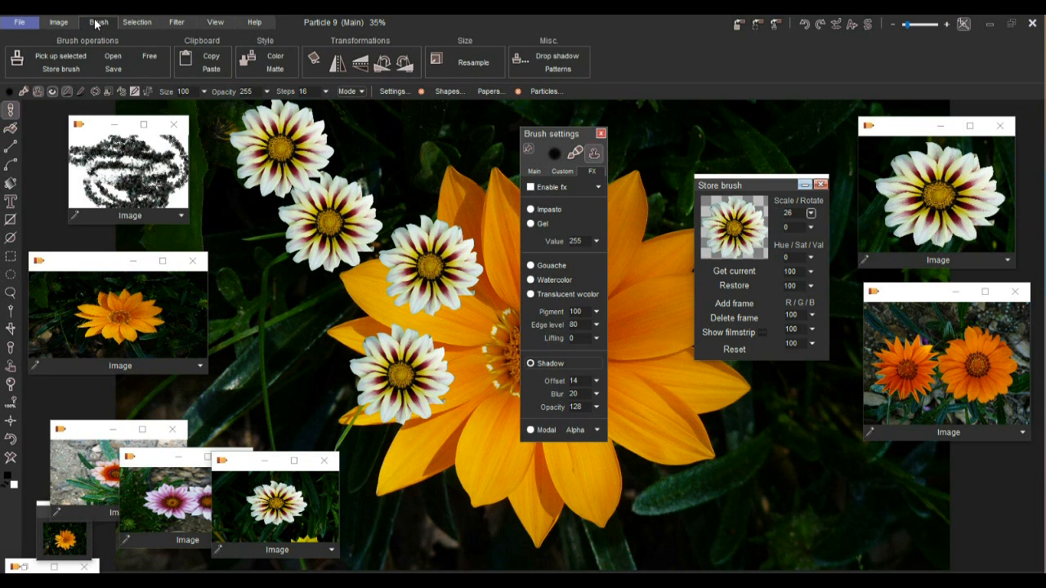
pyautogui.click(561, 59)
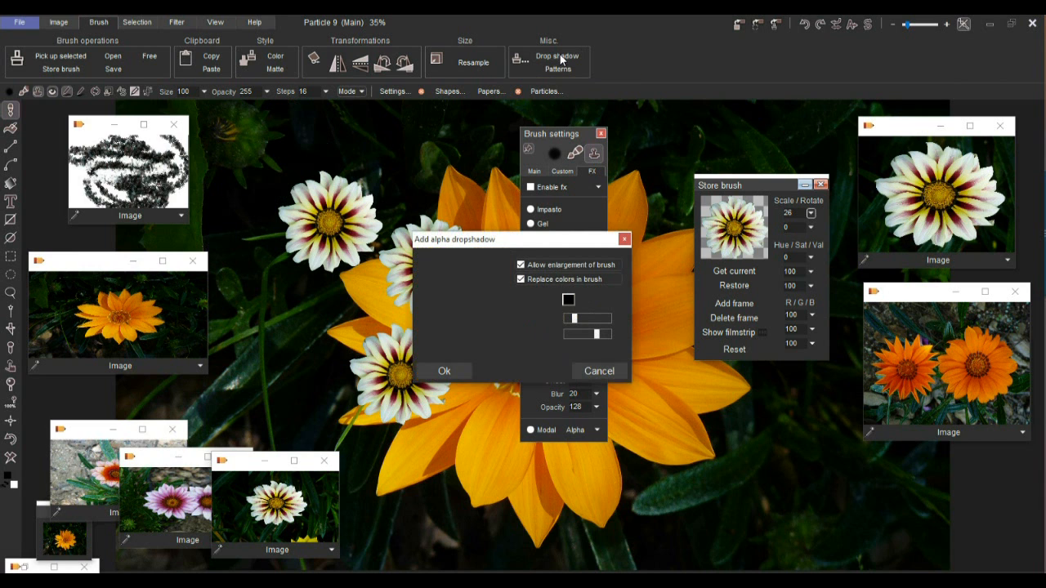
pyautogui.moveTo(513, 243); pyautogui.dragTo(354, 245)
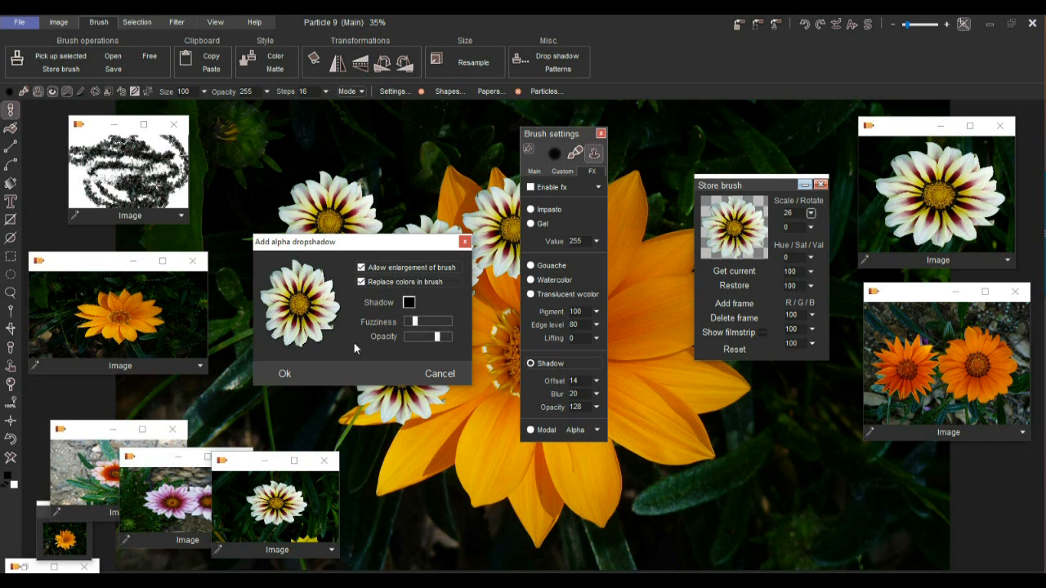
pyautogui.moveTo(357, 245); pyautogui.dragTo(326, 155)
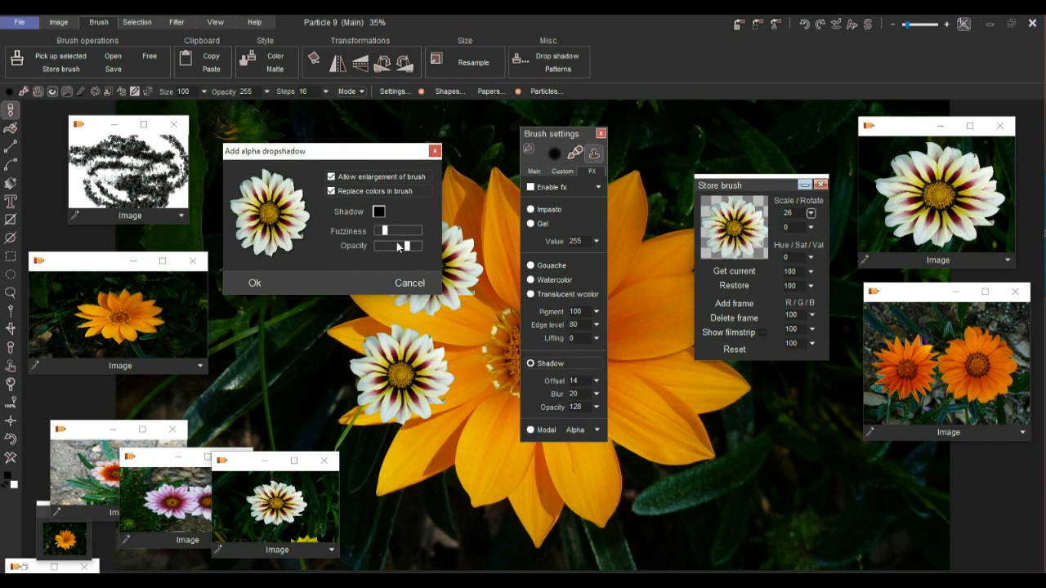
pyautogui.moveTo(389, 233); pyautogui.dragTo(399, 232)
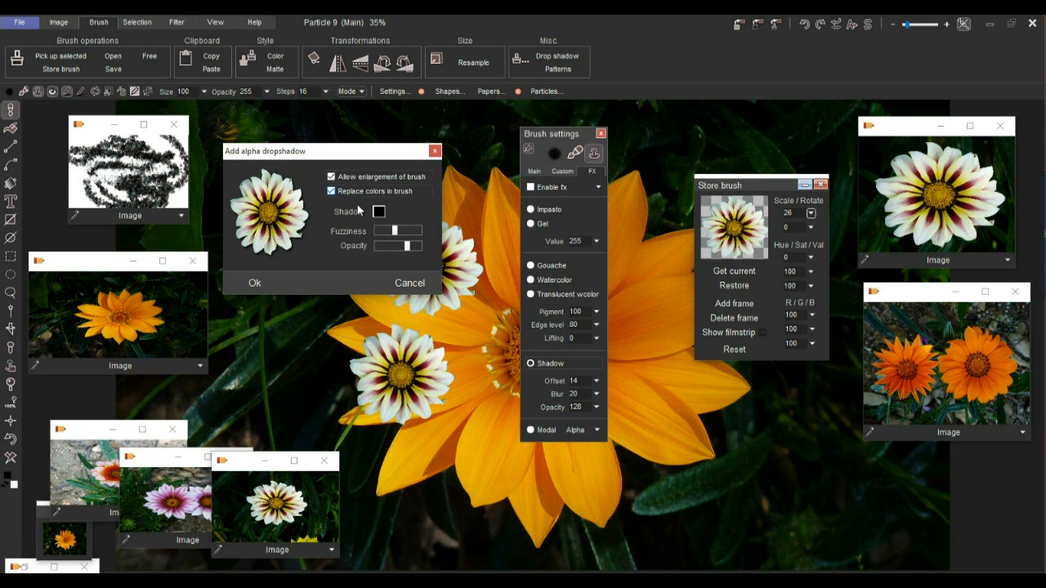
pyautogui.click(255, 283)
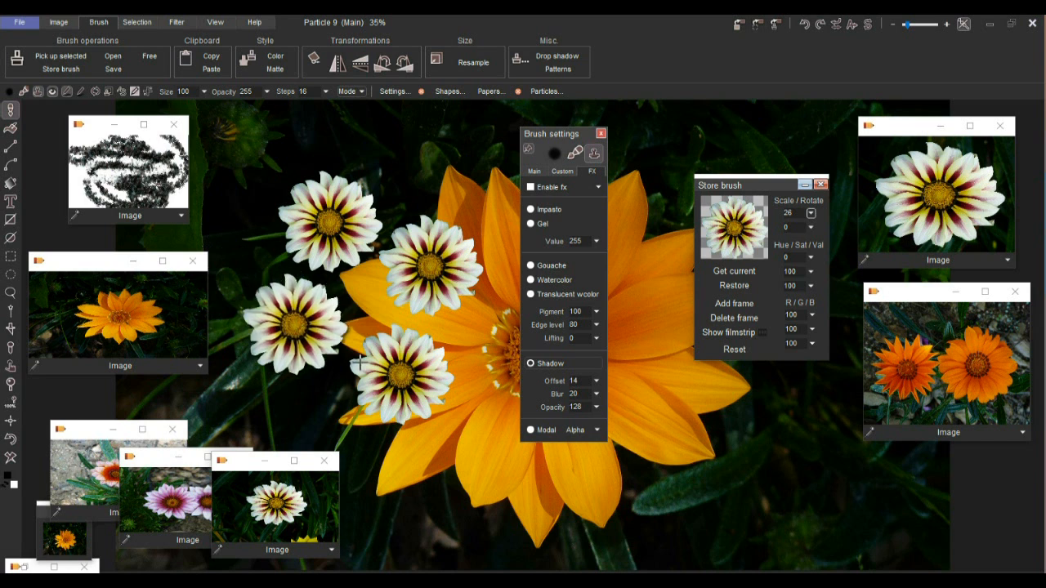
# Close the brush settings, store the drop-shadowed flower brush and place it beside the first stored brush.
pyautogui.scroll(6, 453, 331)
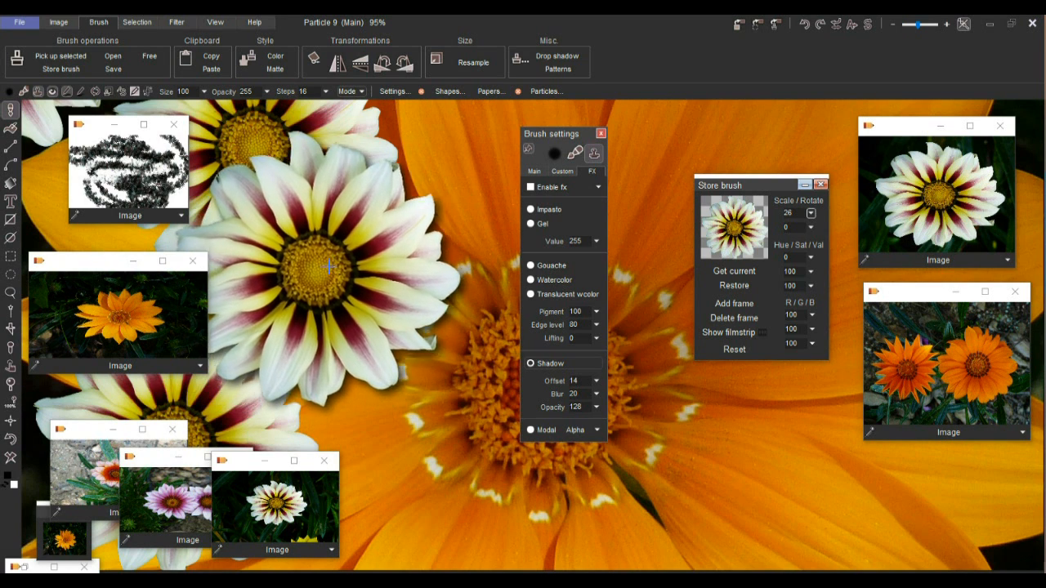
pyautogui.scroll(5, 365, 248)
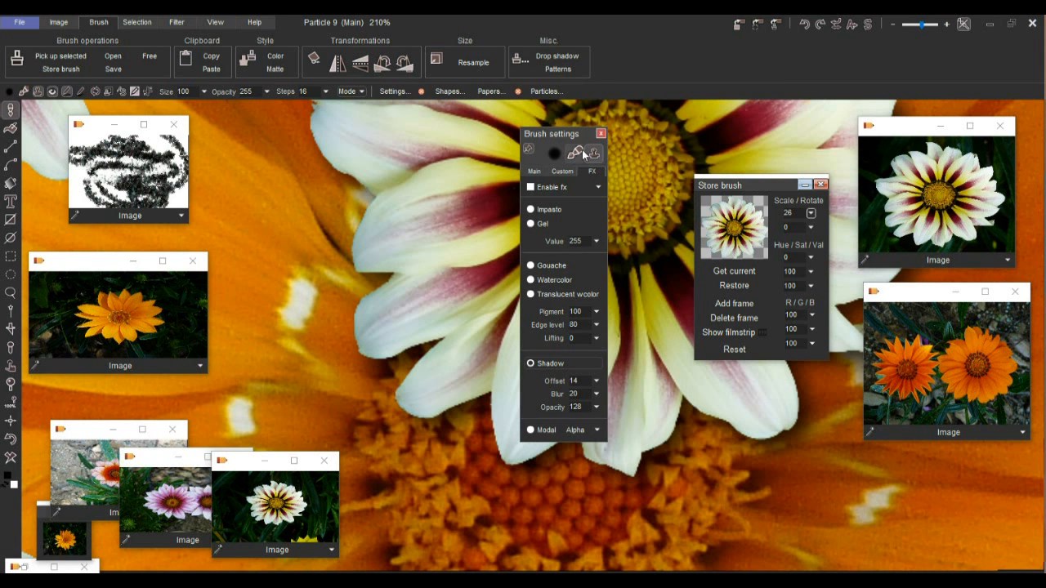
pyautogui.click(601, 135)
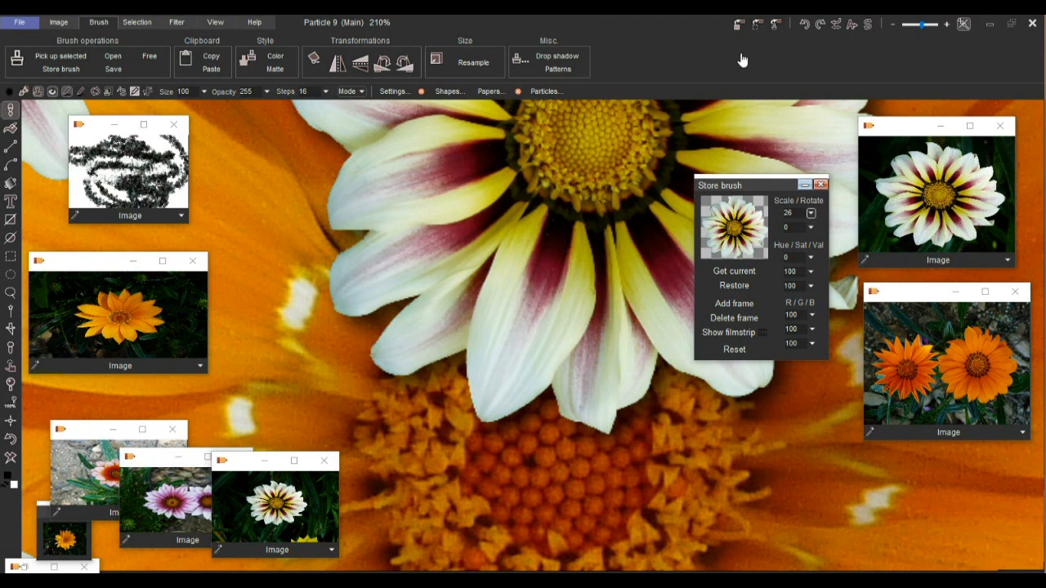
pyautogui.click(775, 30)
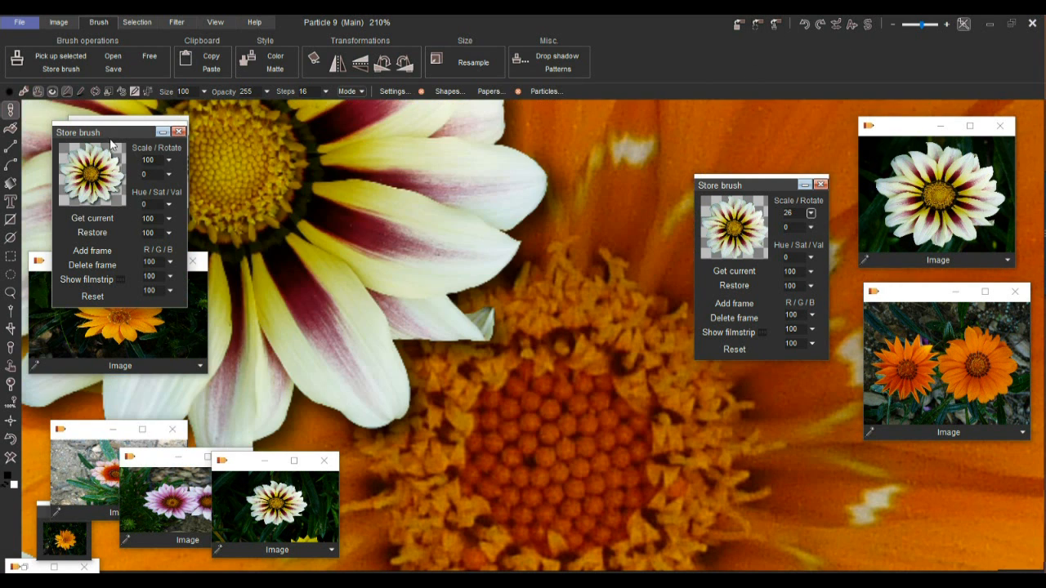
pyautogui.moveTo(110, 140)
pyautogui.mouseDown()
pyautogui.moveTo(472, 150)
pyautogui.moveTo(606, 194)
pyautogui.mouseUp()
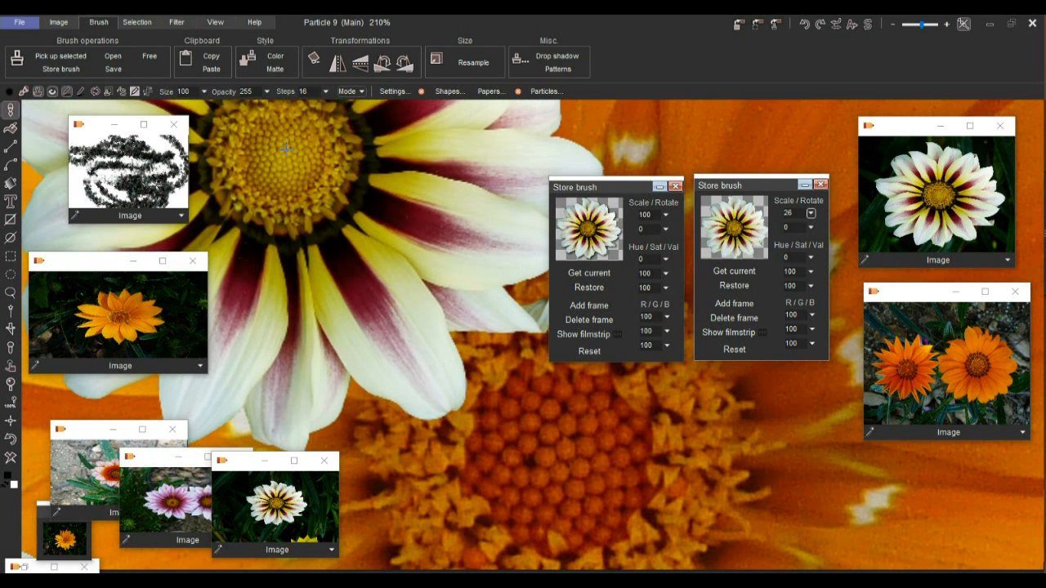
# Stamp overlapping drop-shadowed striped flowers on the petals just above and left of the yellow-orange flower's centre.
pyautogui.click(283, 150)
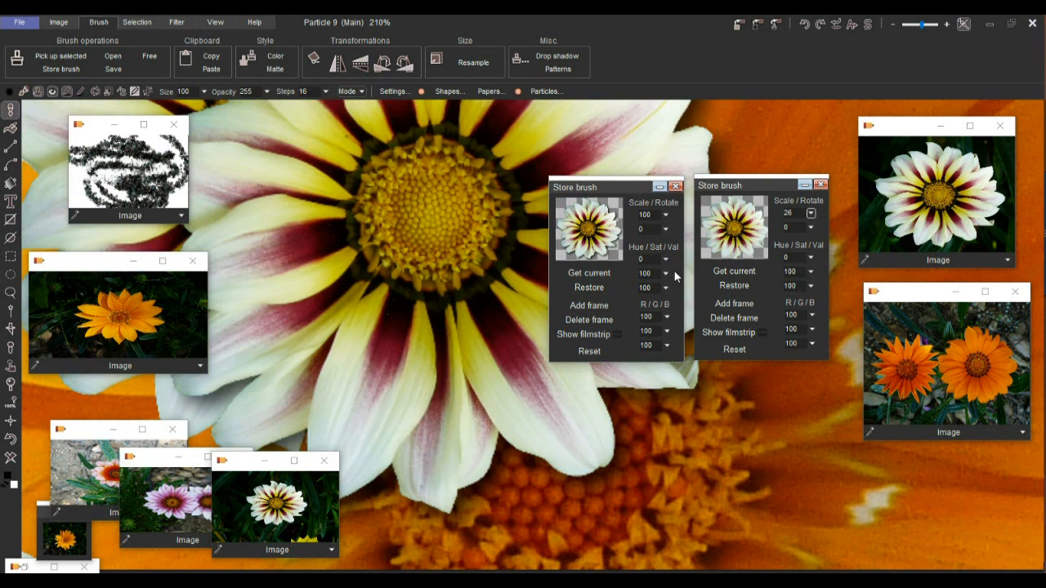
pyautogui.scroll(-3, 705, 142)
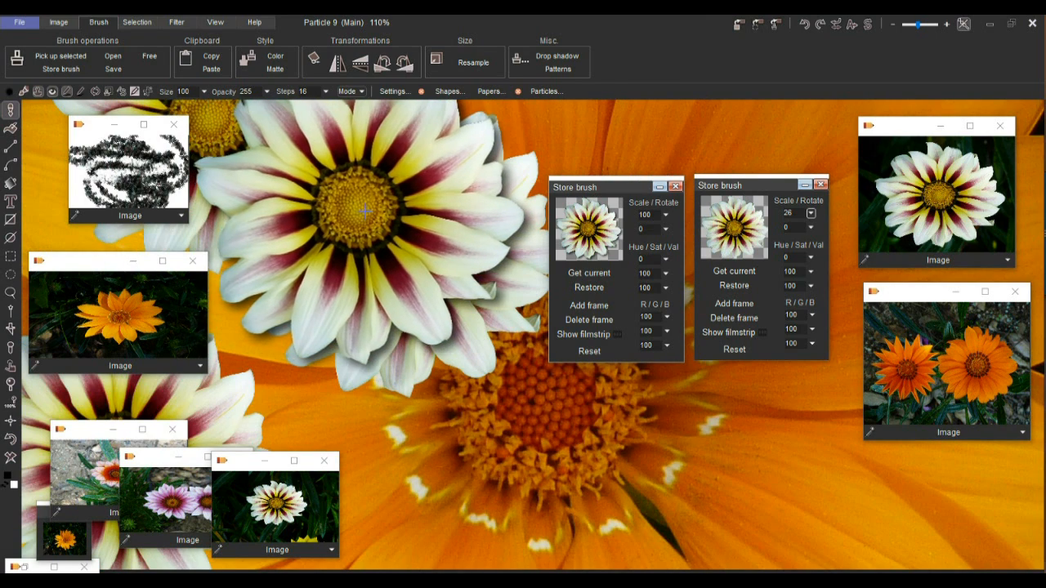
pyautogui.click(357, 206)
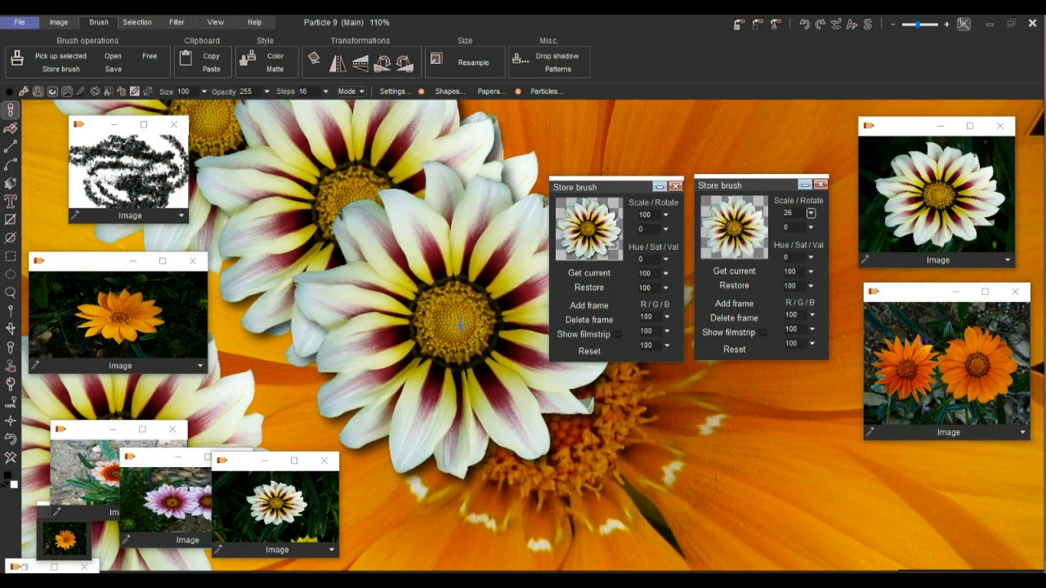
# Paint a continuous stroke of shadowed flowers across the lower petals and stamp single ones over the upper-left and left petals.
pyautogui.scroll(-3, 460, 325)
pyautogui.moveTo(497, 417)
pyautogui.mouseDown()
pyautogui.moveTo(479, 427)
pyautogui.moveTo(747, 494)
pyautogui.moveTo(489, 484)
pyautogui.mouseUp()
pyautogui.click(460, 298)
pyautogui.click(353, 227)
pyautogui.click(346, 354)
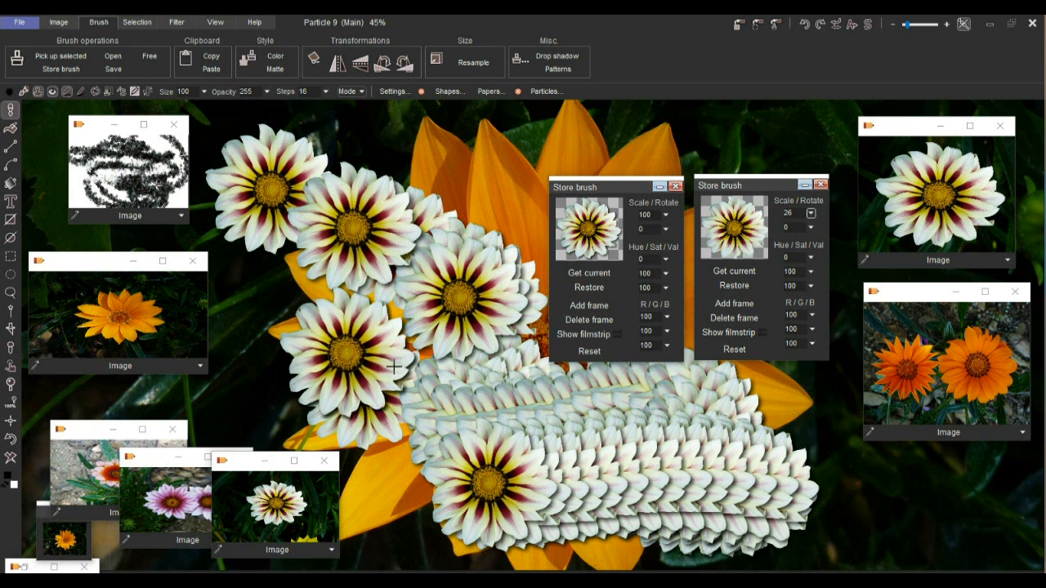
# Stamp more shadowed flowers over the upper and lower petals and paint overlapping strokes through the centre and along the left edge.
pyautogui.click(440, 386)
pyautogui.click(579, 458)
pyautogui.click(707, 443)
pyautogui.click(501, 204)
pyautogui.click(423, 253)
pyautogui.click(408, 285)
pyautogui.moveTo(496, 309)
pyautogui.mouseDown()
pyautogui.moveTo(493, 364)
pyautogui.moveTo(726, 401)
pyautogui.mouseUp()
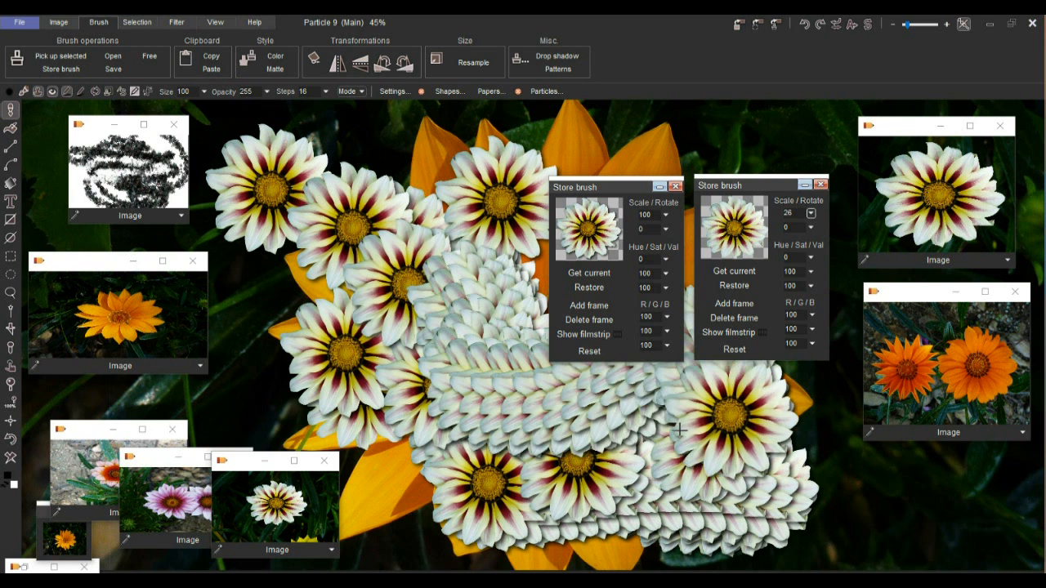
pyautogui.moveTo(307, 317); pyautogui.dragTo(270, 357)
pyautogui.click(464, 406)
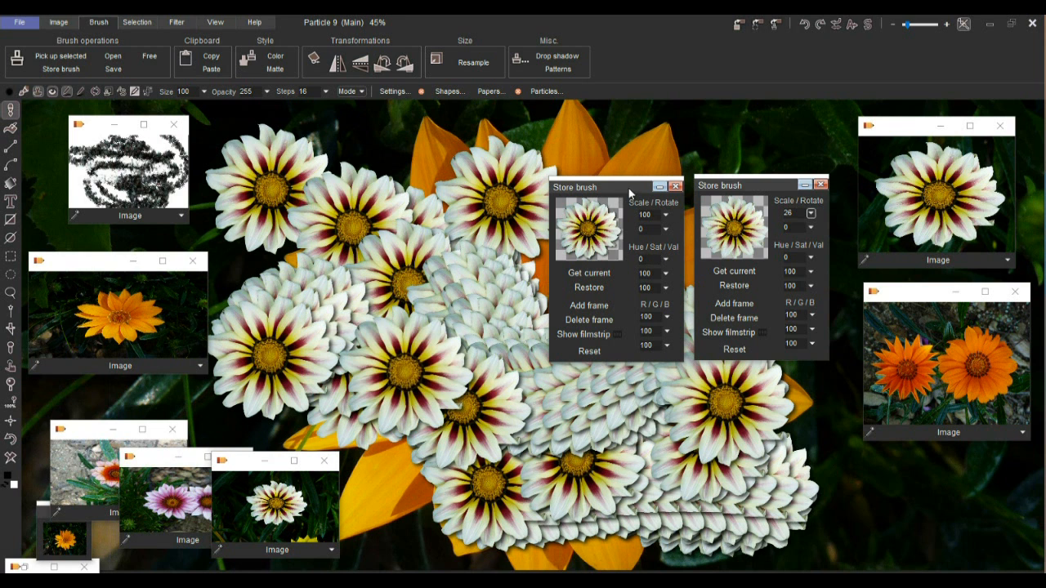
pyautogui.click(400, 408)
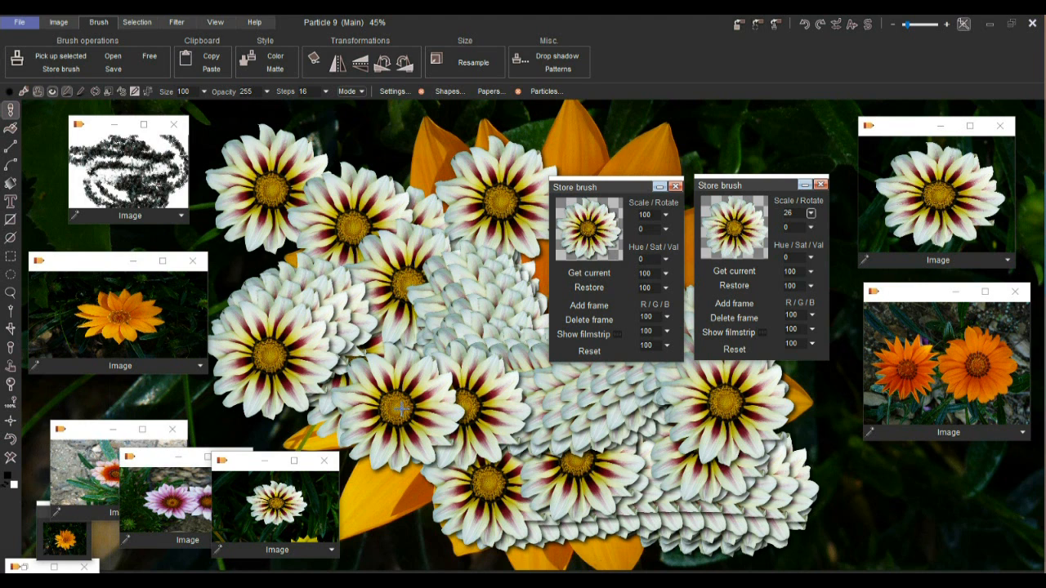
pyautogui.moveTo(400, 406)
pyautogui.mouseDown()
pyautogui.moveTo(425, 237)
pyautogui.moveTo(463, 144)
pyautogui.mouseUp()
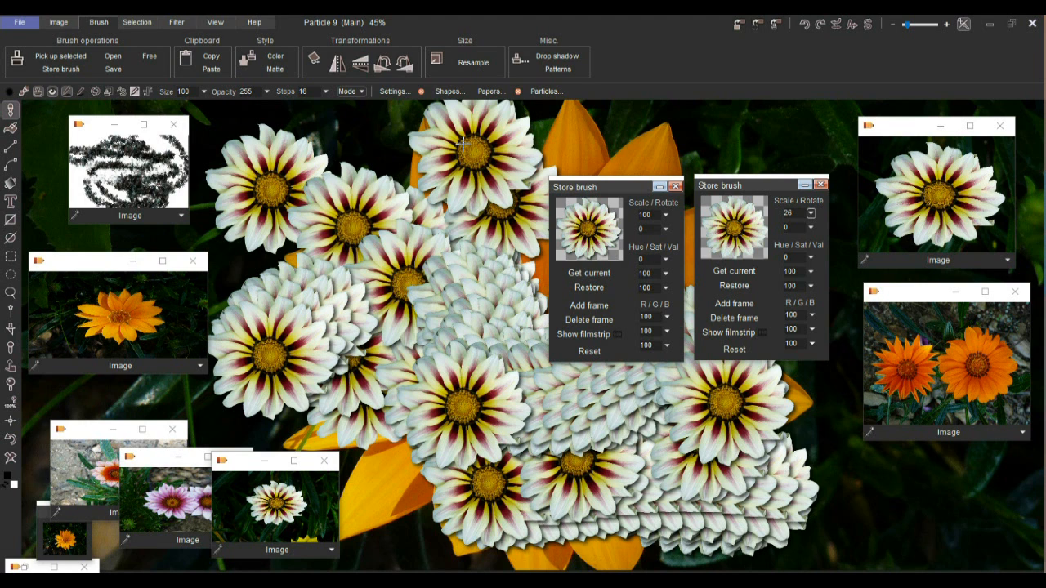